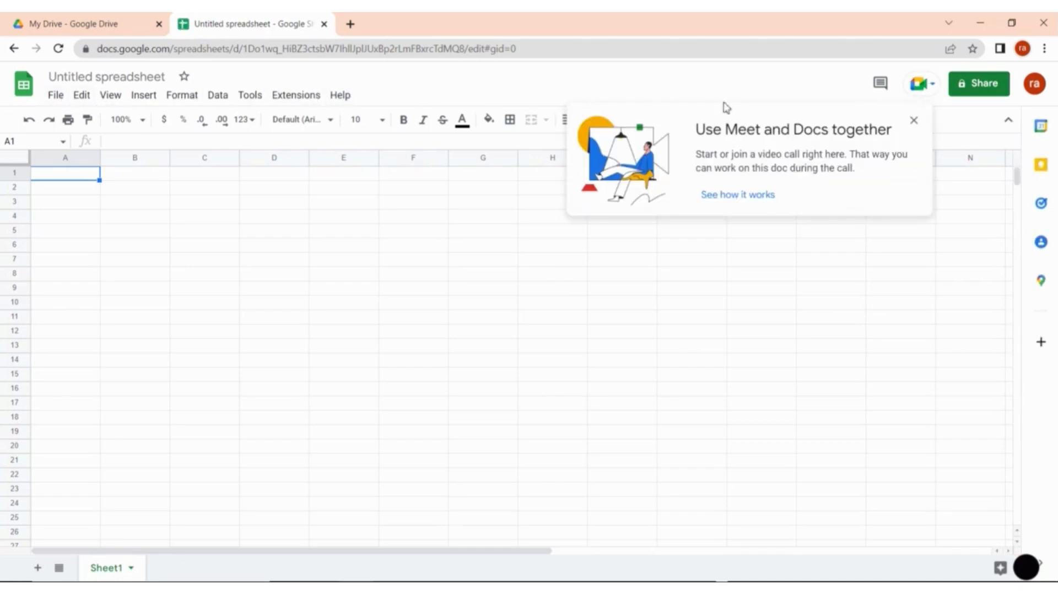
Step: Dismiss the Meet promotion and look through the spreadsheet's menu commands and list of functions
left_click(911, 127)
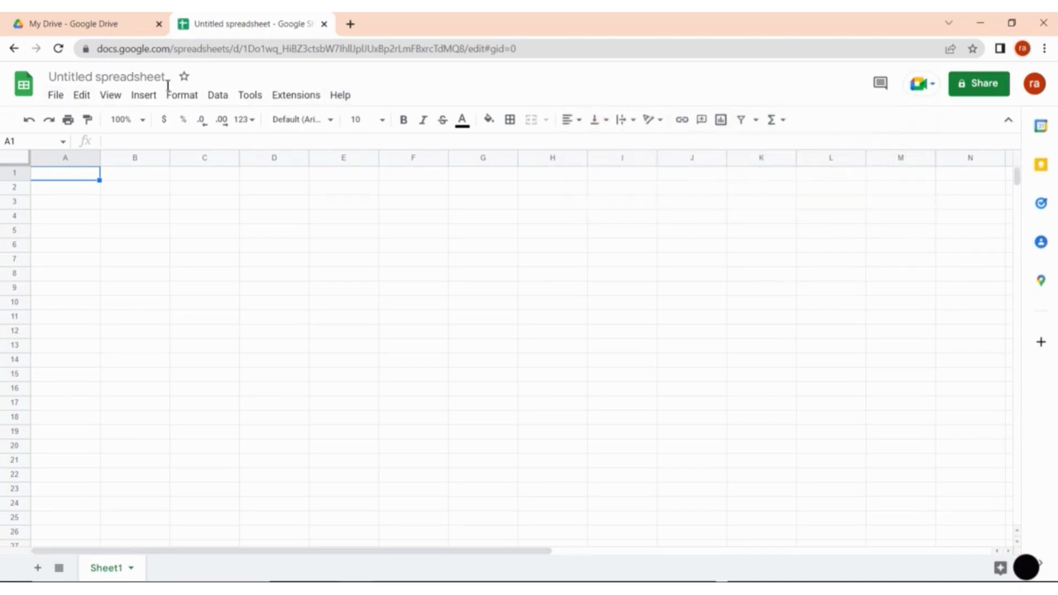
left_click(57, 99)
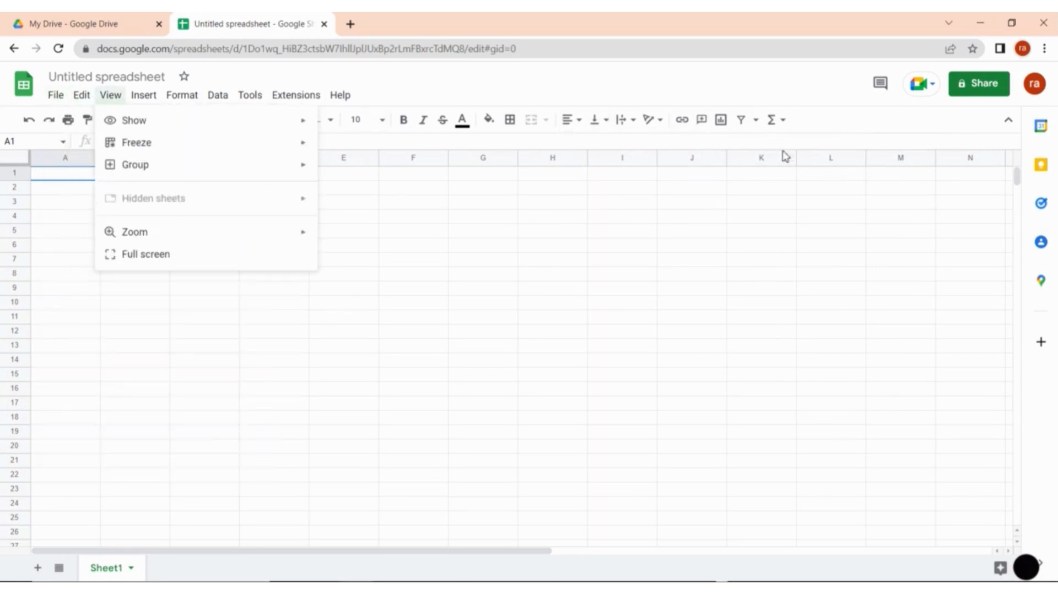
left_click(803, 99)
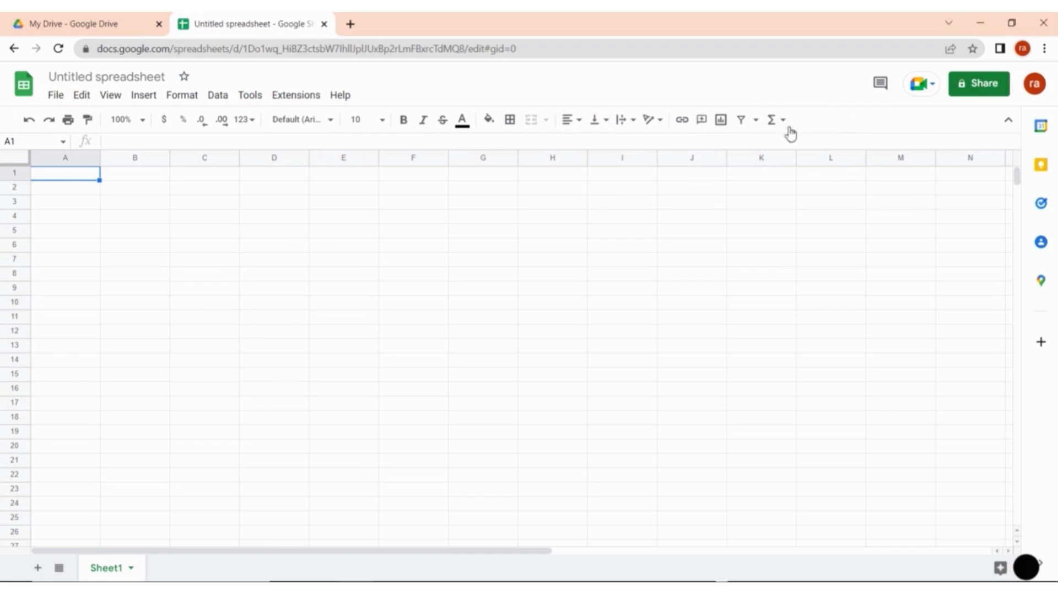
left_click(772, 120)
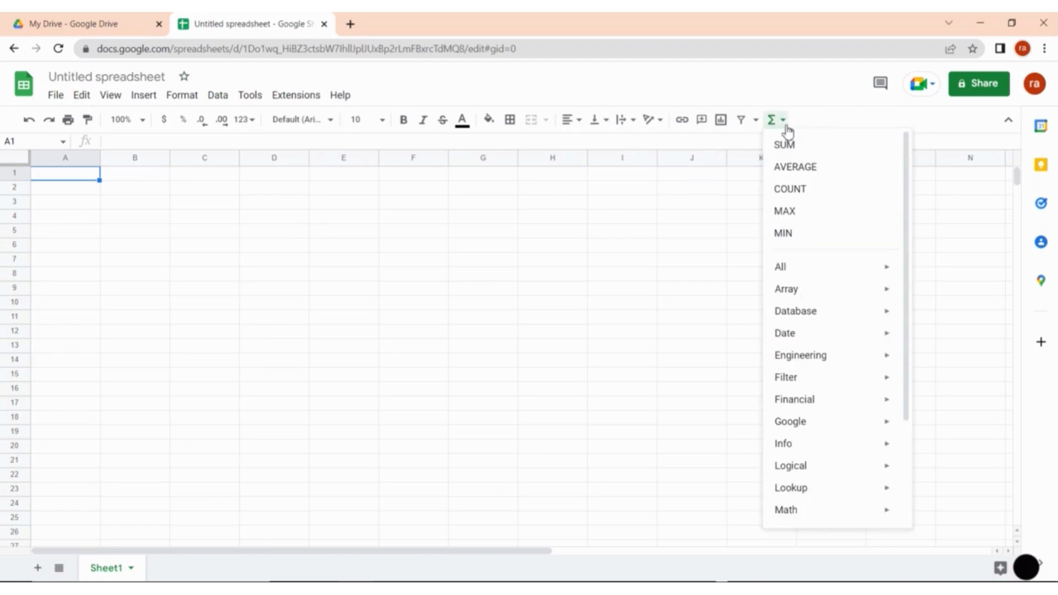
left_click(790, 98)
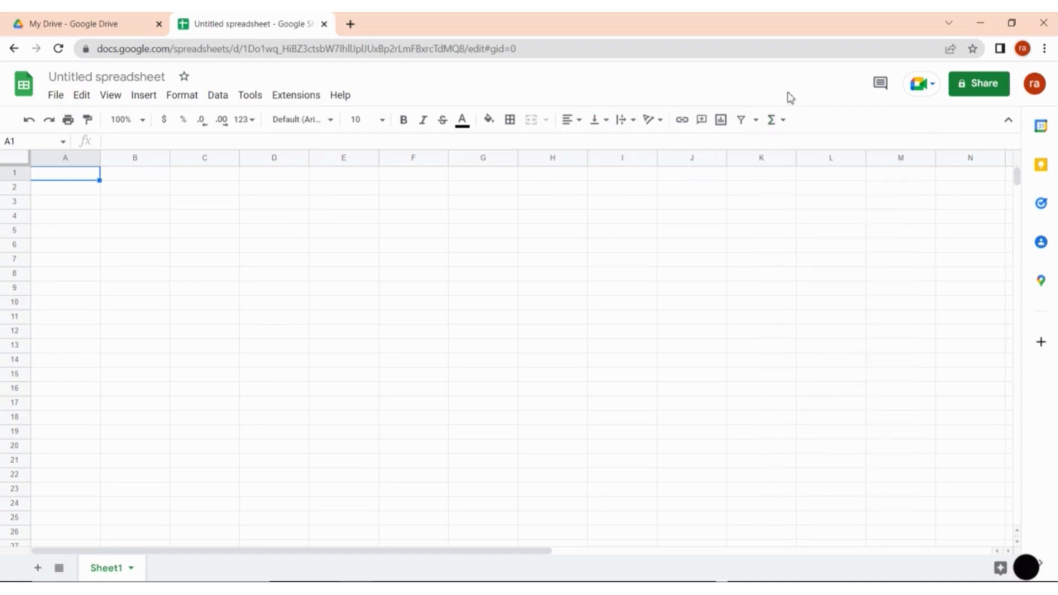
Step: Switch to Google Drive and create another blank Google Sheets spreadsheet in My Drive
left_click(62, 26)
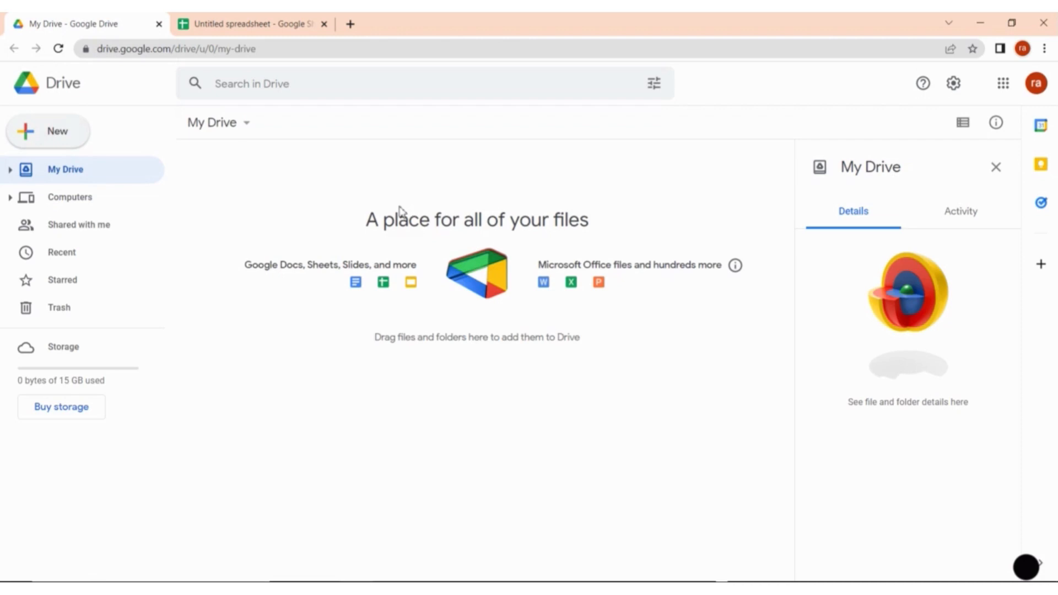
left_click(70, 134)
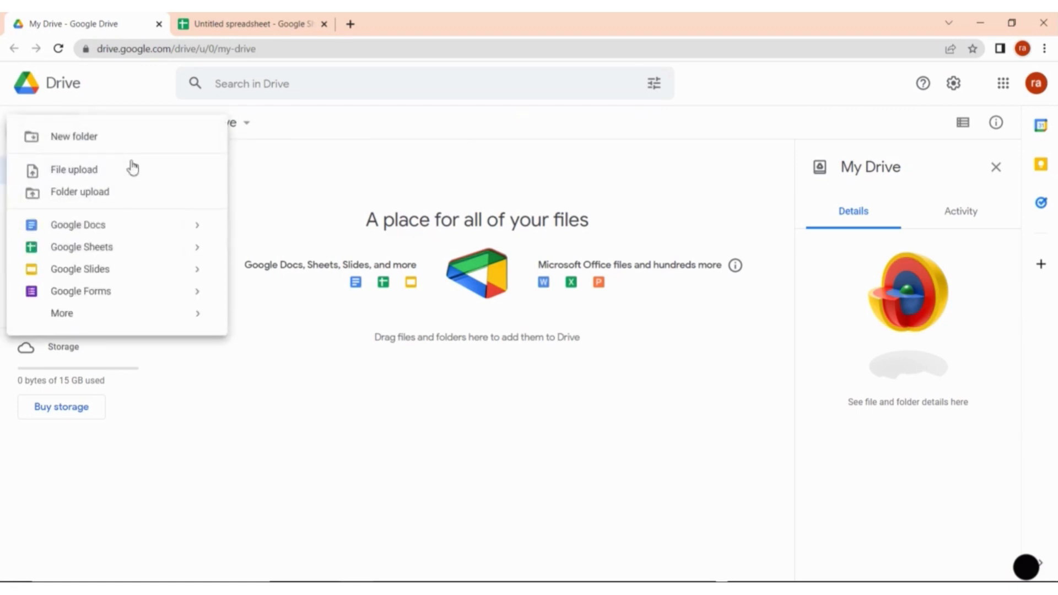
mouse_move(195, 251)
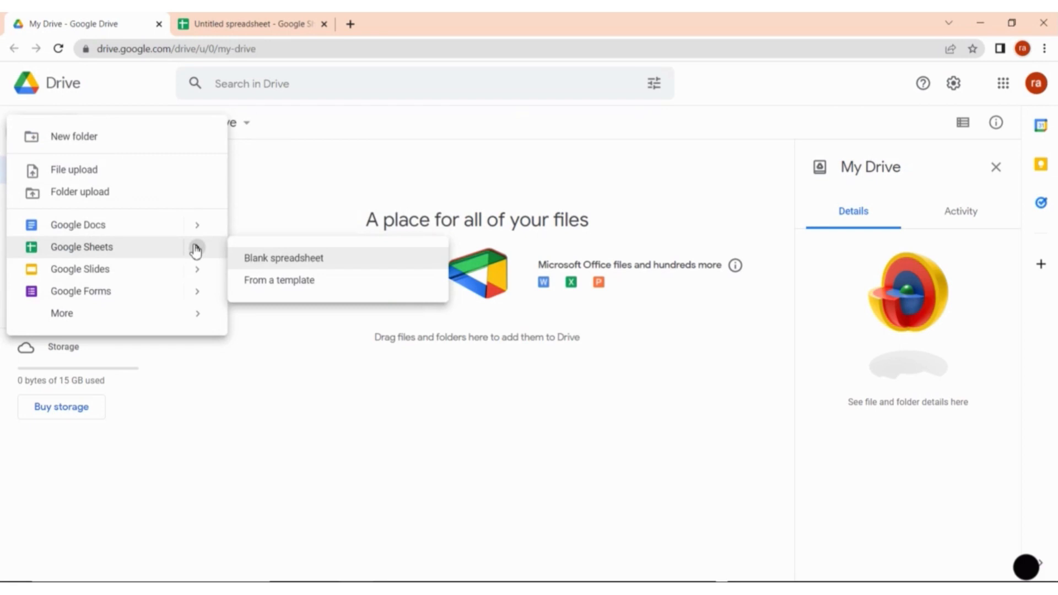
left_click(309, 269)
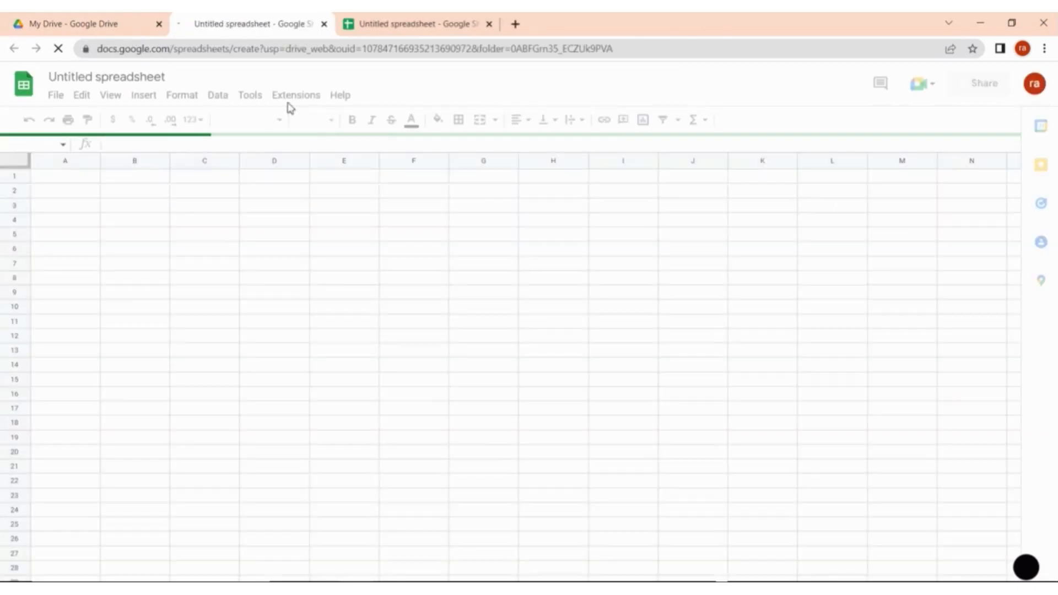
left_click(278, 29)
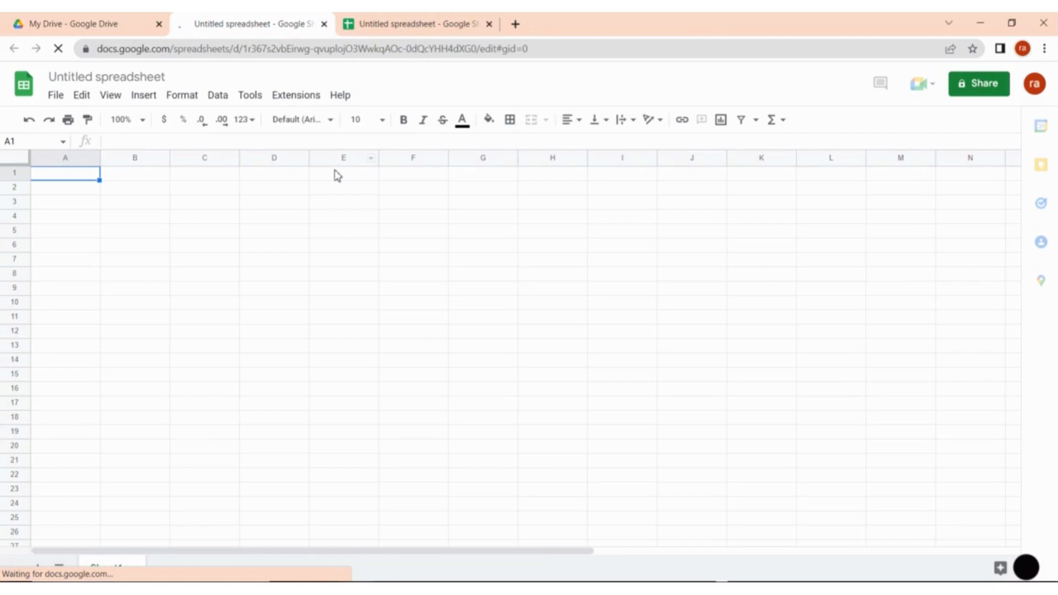
Step: Return to Google Drive and open the template gallery for a new Google Sheets file
left_click(102, 26)
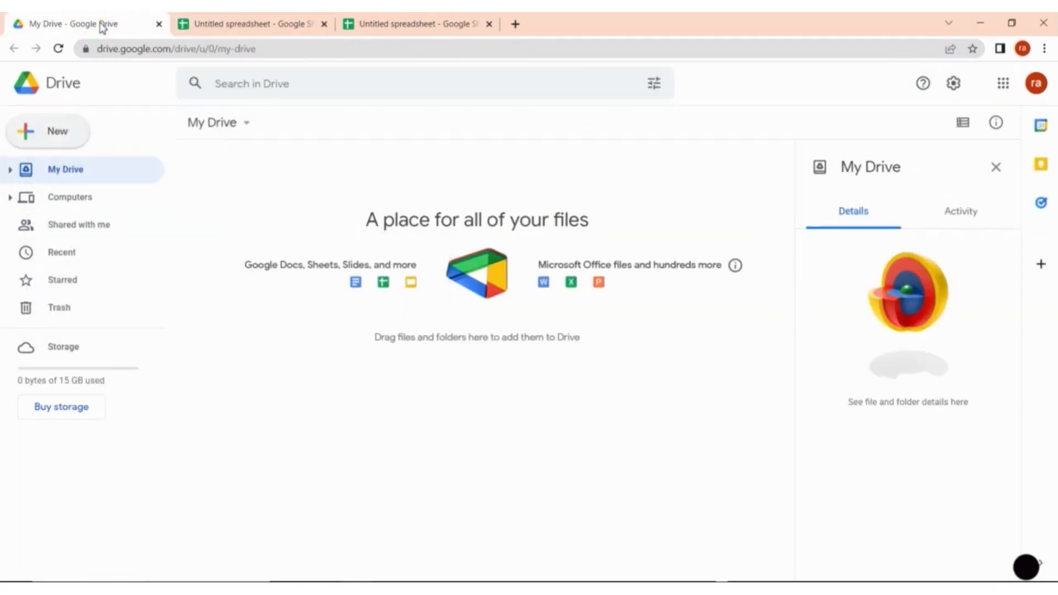
left_click(57, 137)
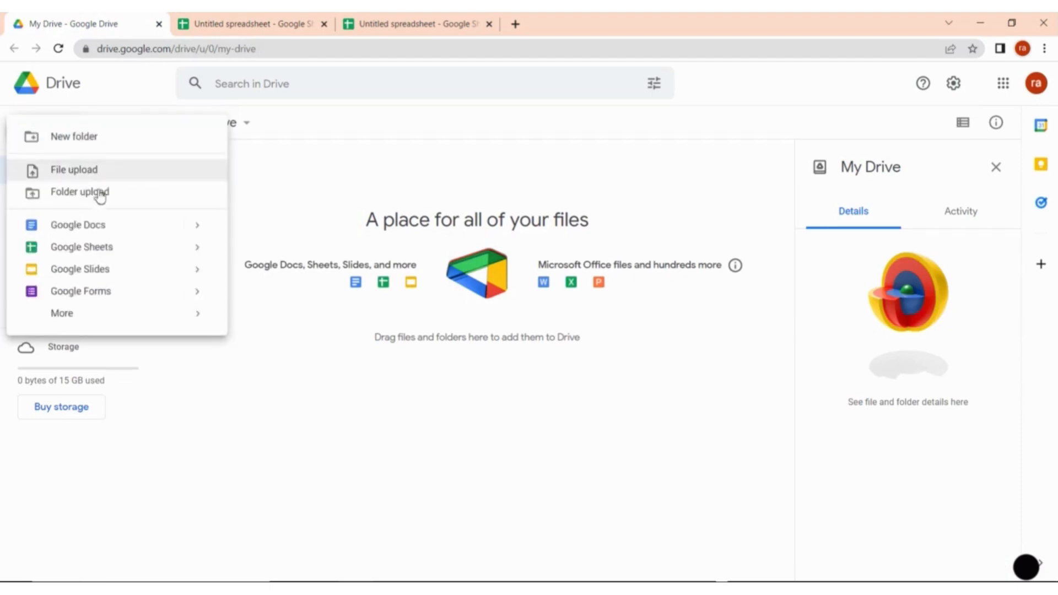
left_click(152, 259)
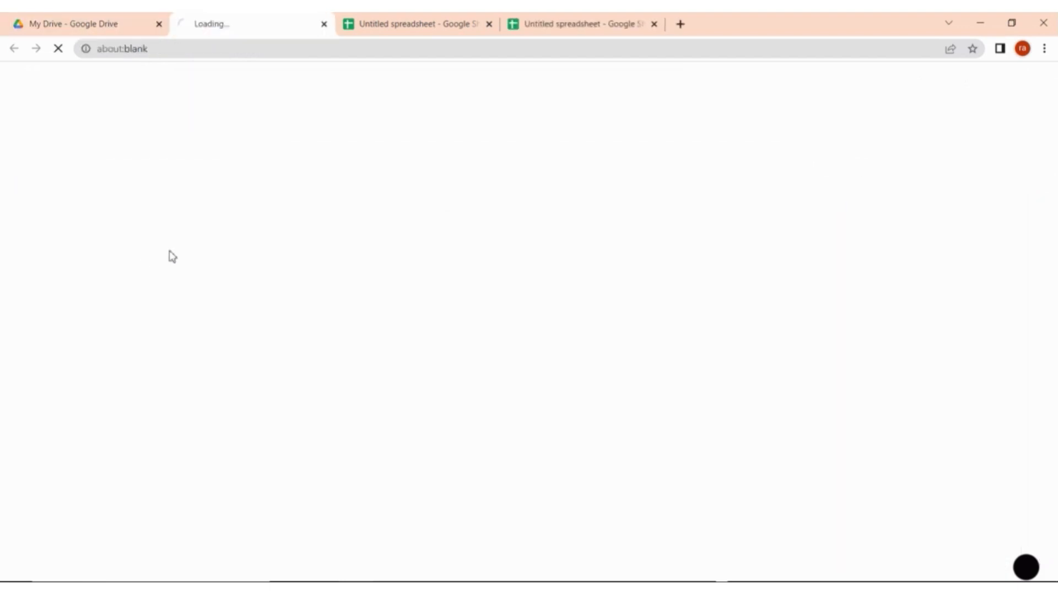
left_click(324, 24)
left_click(63, 135)
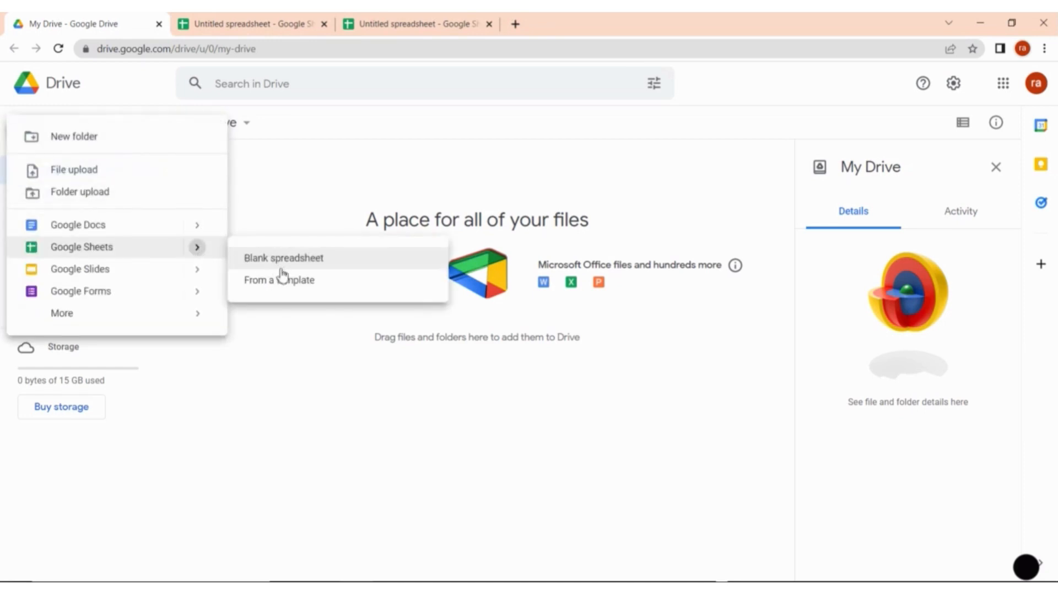
left_click(284, 280)
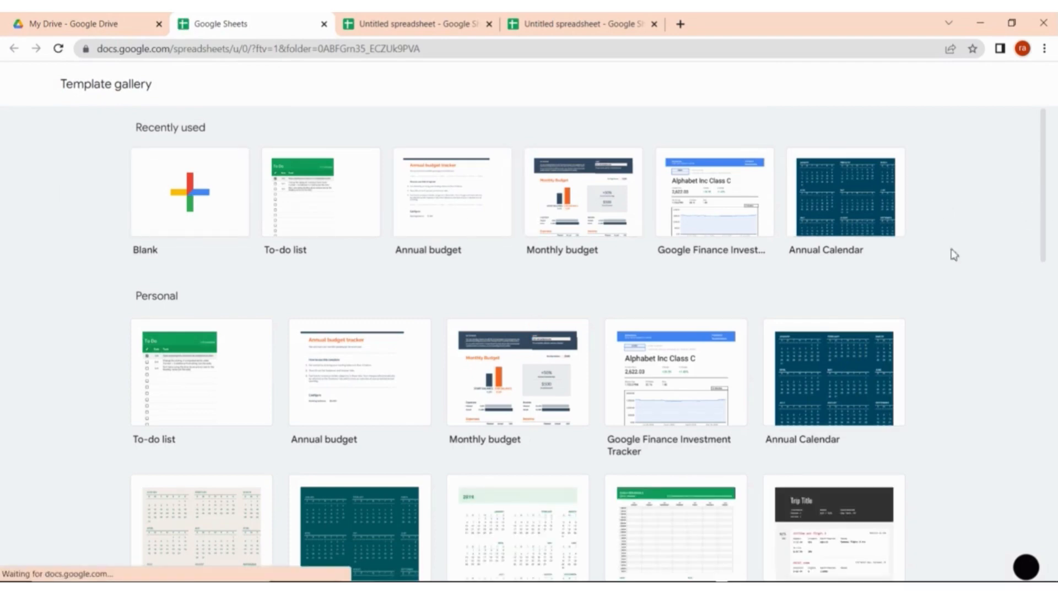
Step: Create a spreadsheet from the Travel planner template and look through its day-by-day agenda
left_click_drag(1046, 226, 1043, 291)
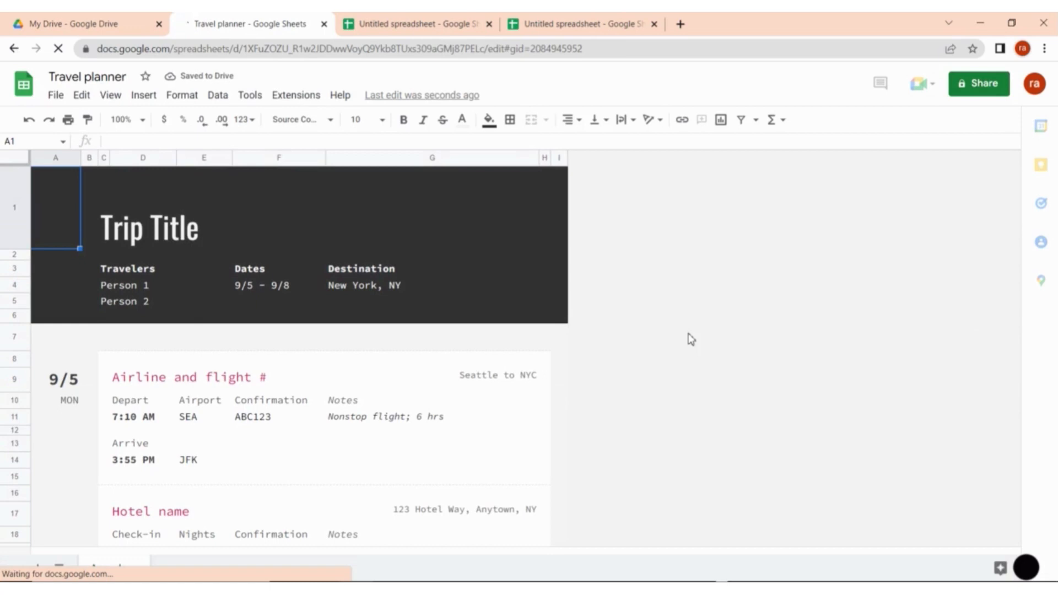
scroll(692, 339, "down", 3)
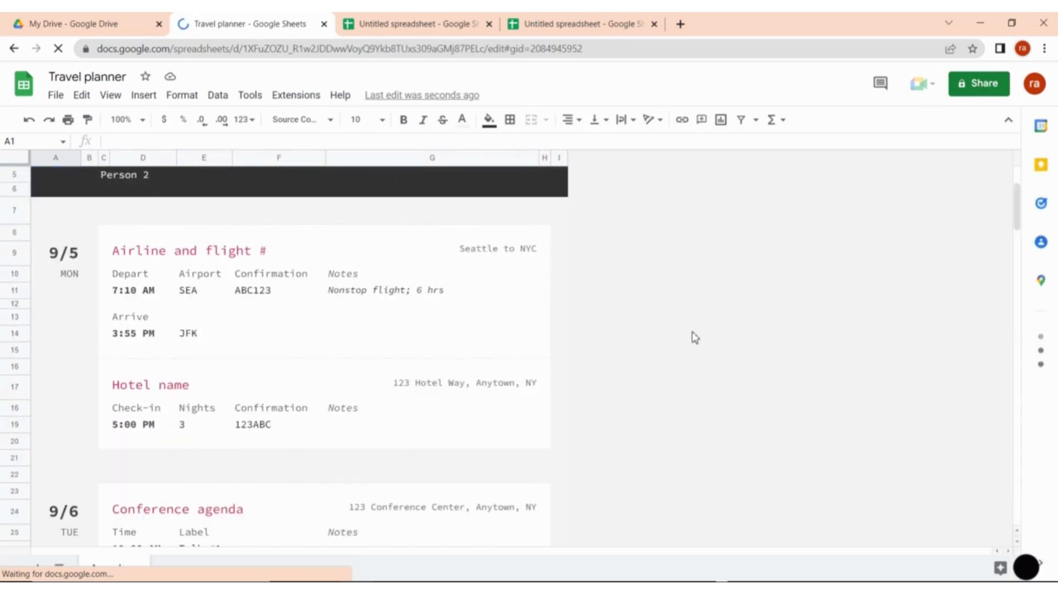
left_click_drag(1020, 234, 1020, 265)
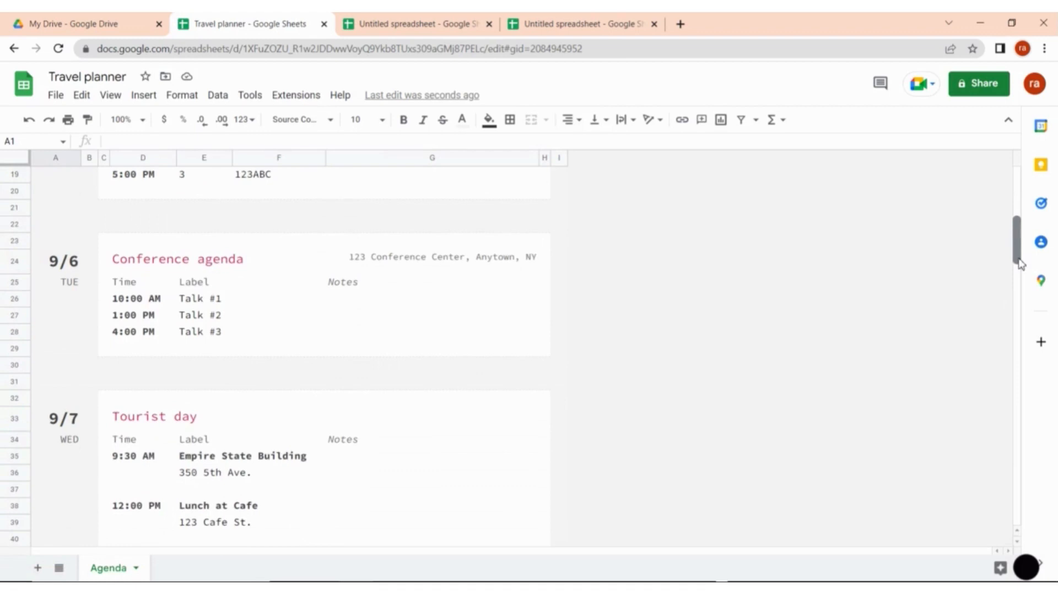
left_click_drag(1020, 264, 581, 173)
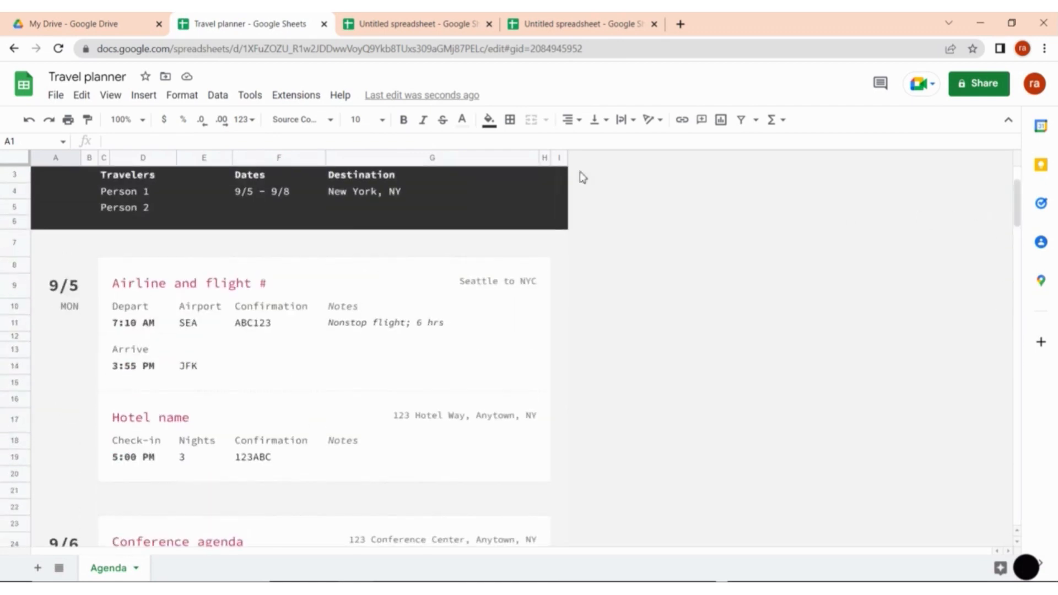
Step: Go back to the template gallery and create a spreadsheet from the Pros and cons template
left_click(15, 49)
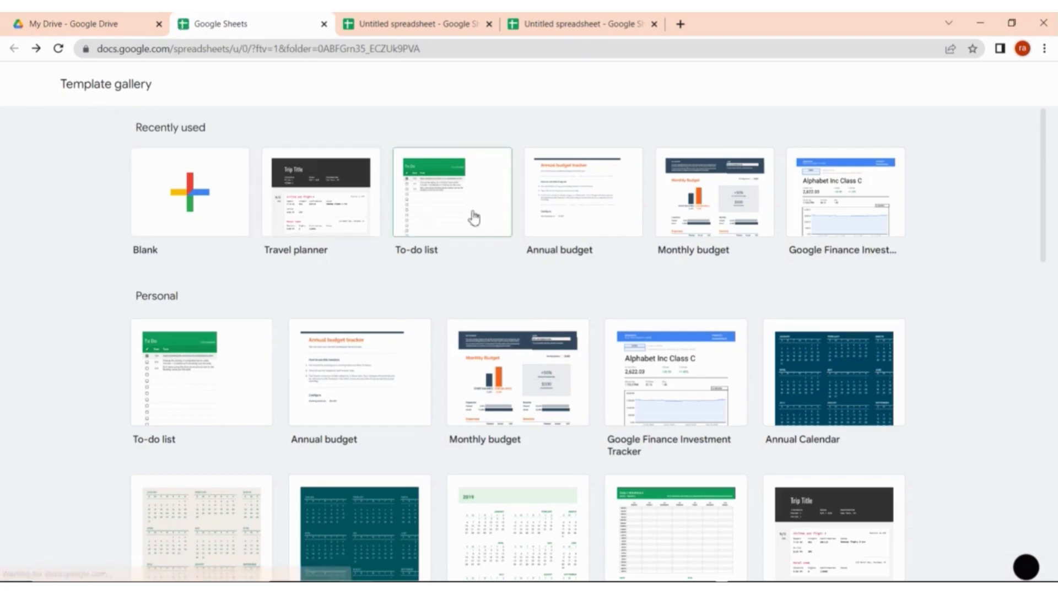
scroll(941, 237, "down", 6)
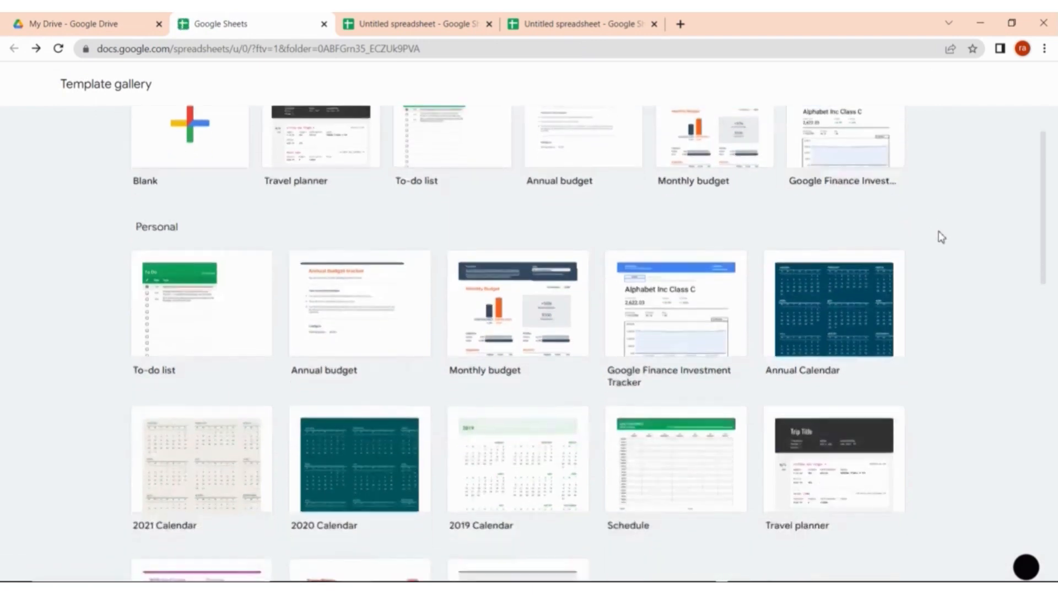
scroll(942, 237, "down", 1)
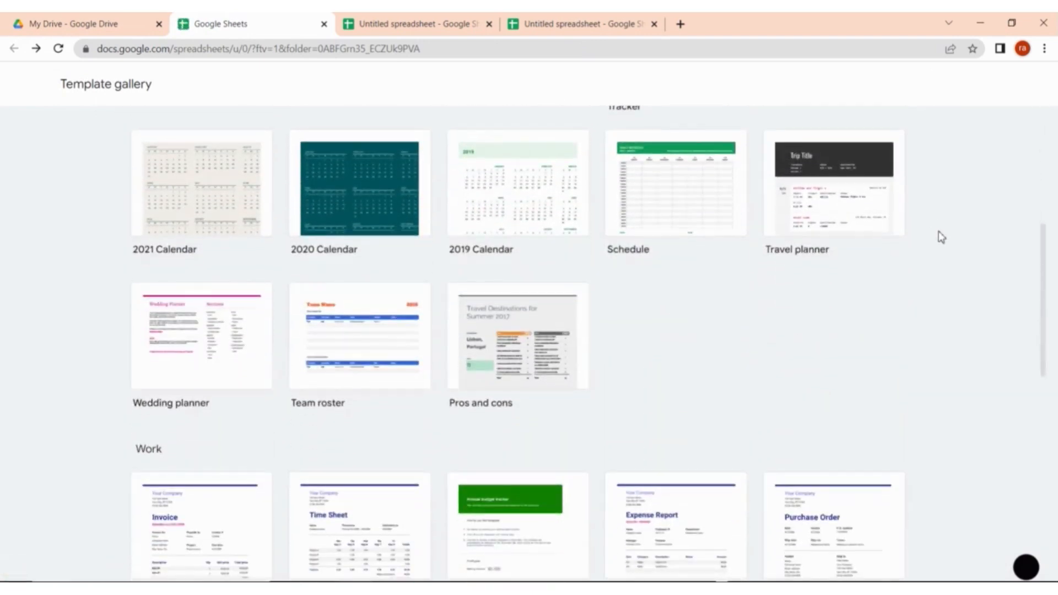
left_click(583, 337)
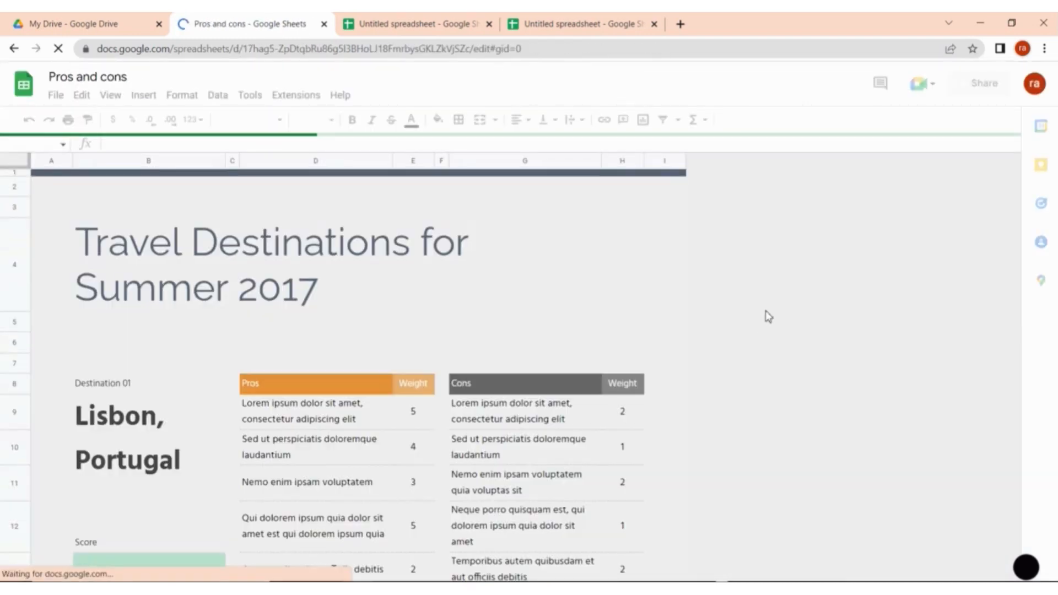
Step: Examine the destination comparison tables in the Pros and cons sheet, then return to the template gallery and Google Drive
scroll(768, 315, "down", 3)
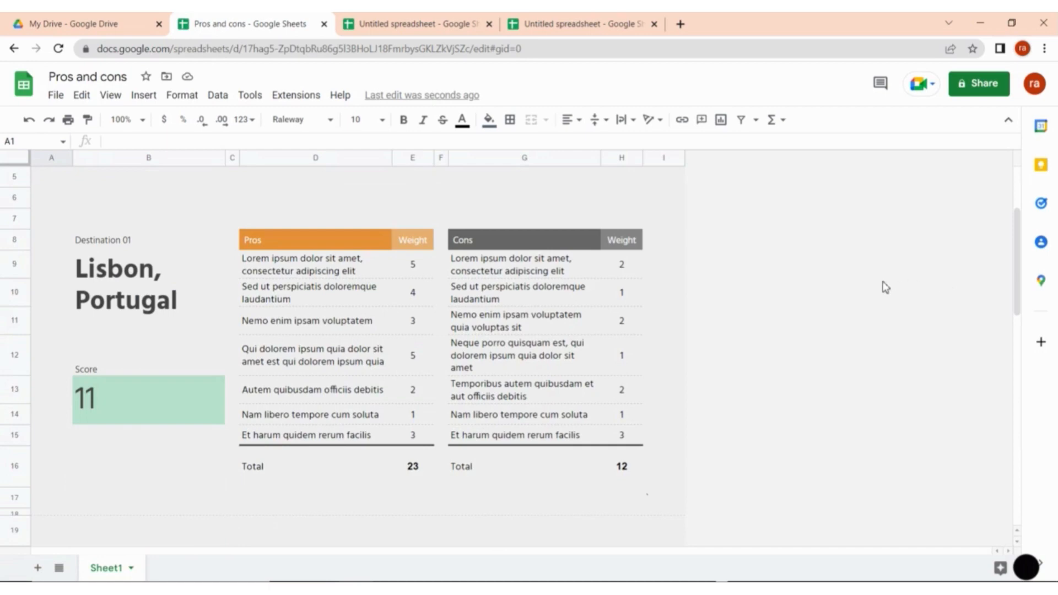
scroll(885, 287, "down", 5)
scroll(886, 287, "down", 7)
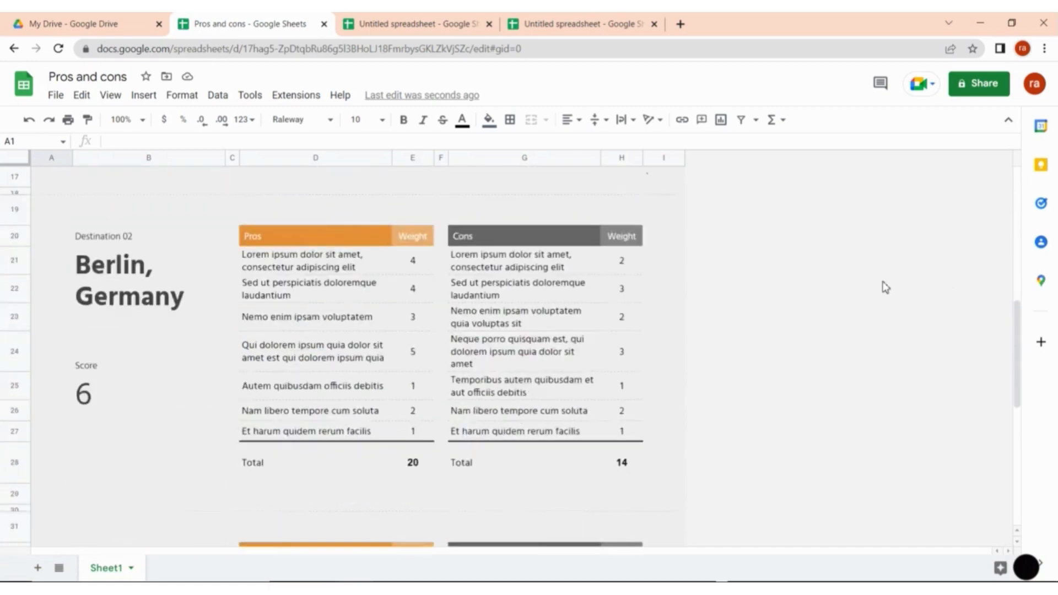
scroll(885, 287, "down", 2)
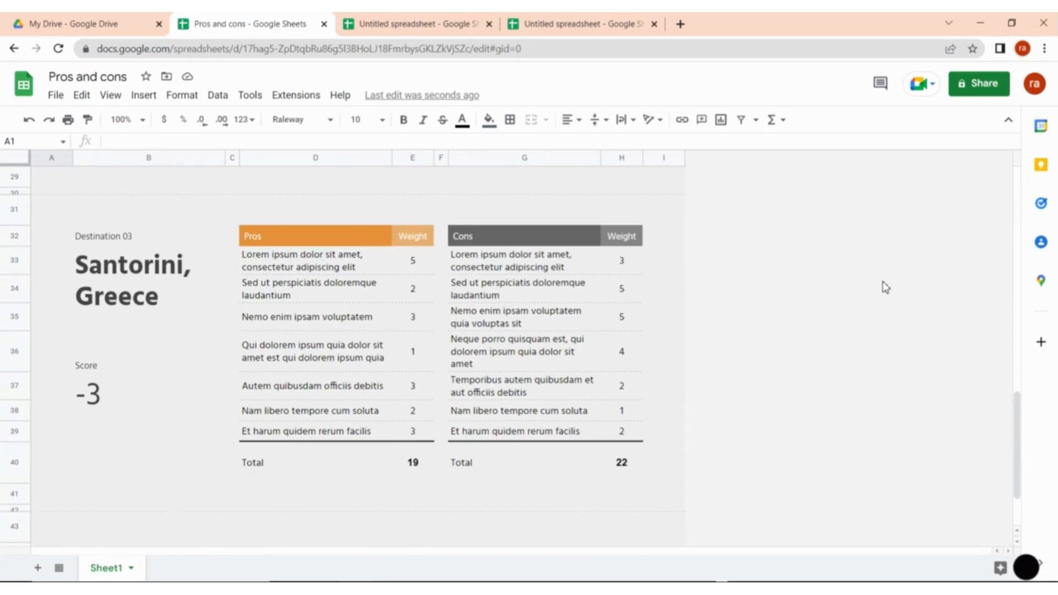
scroll(886, 287, "down", 3)
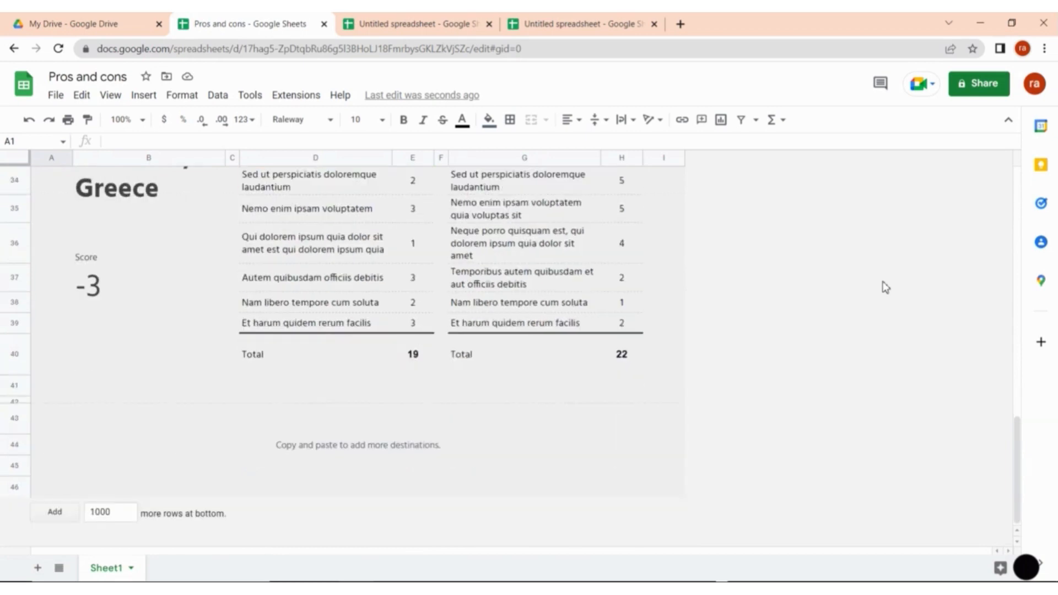
scroll(881, 283, "up", 12)
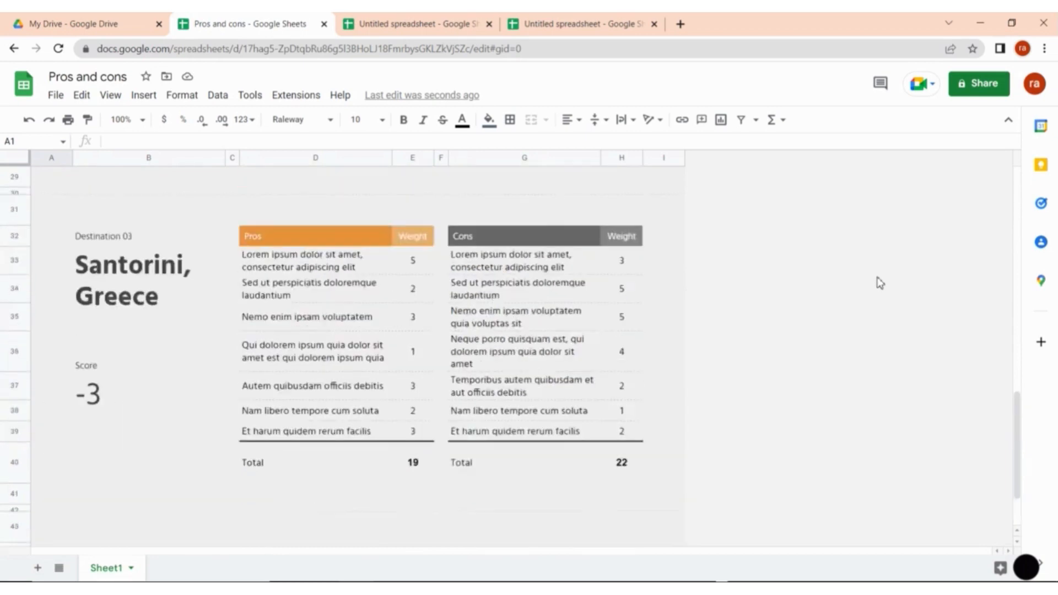
scroll(880, 282, "up", 5)
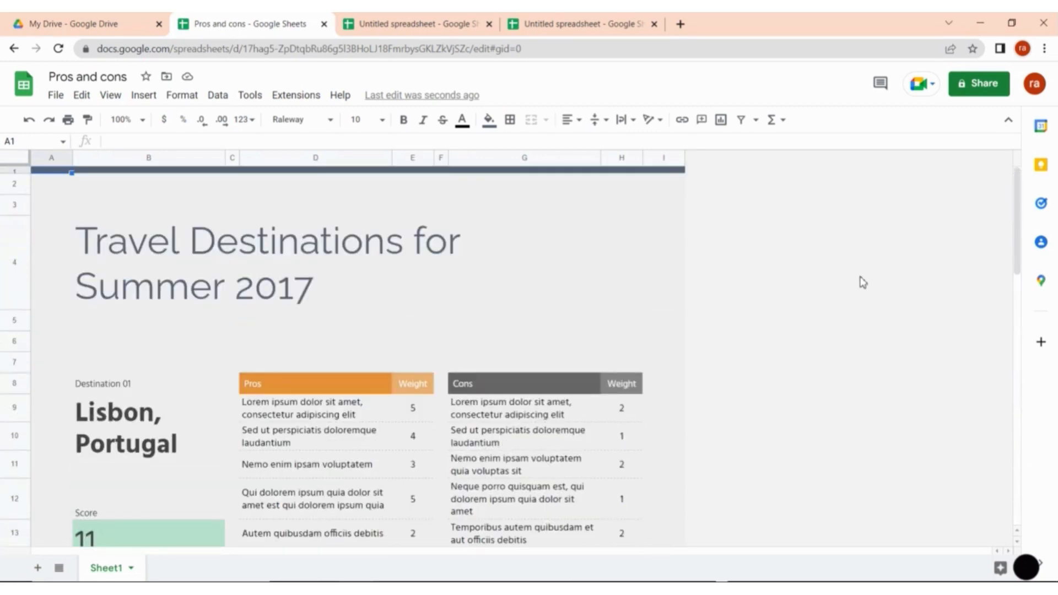
key("alt+Left")
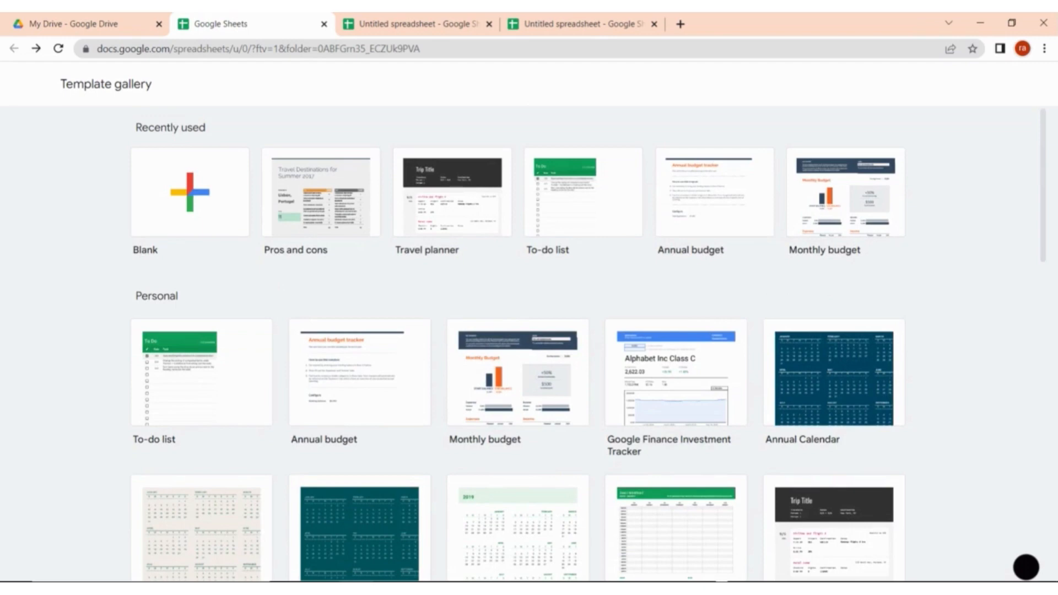
left_click(74, 25)
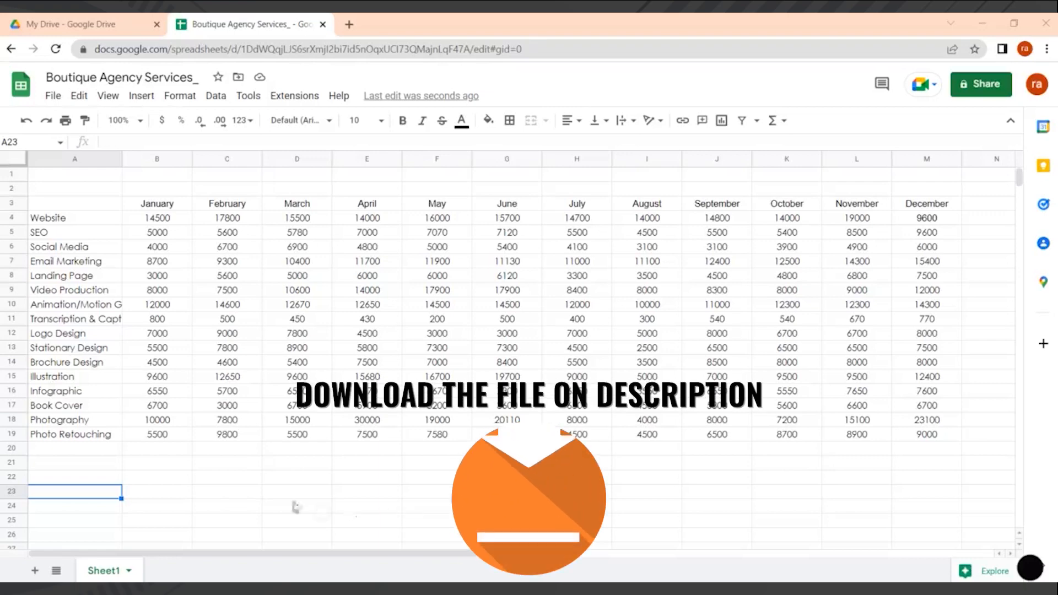
Step: Enter "Qtr 1" in row 2 above January and copy it above February and March
left_click(296, 502)
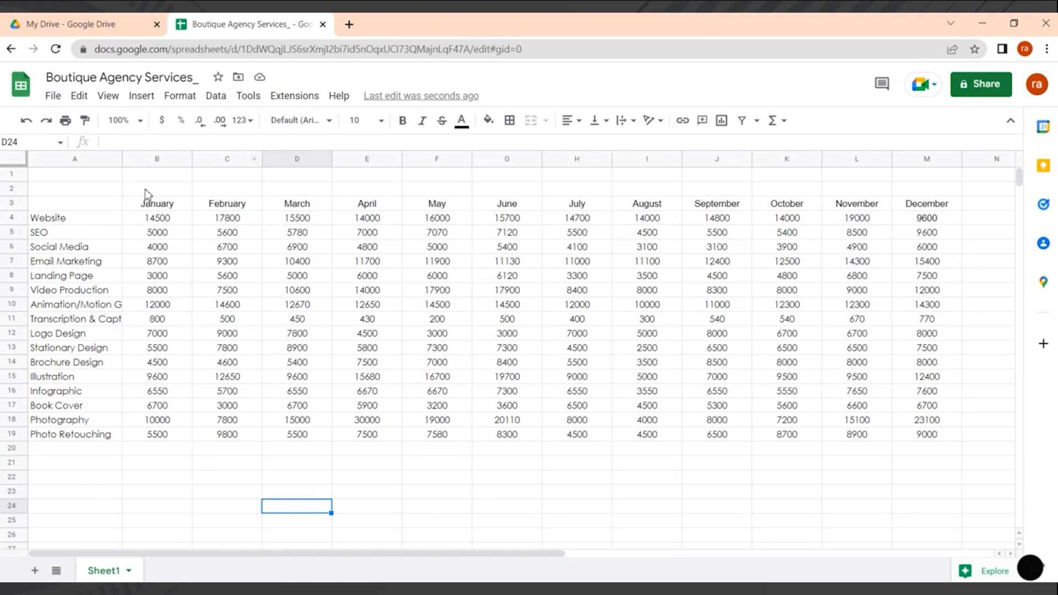
double_click(165, 188)
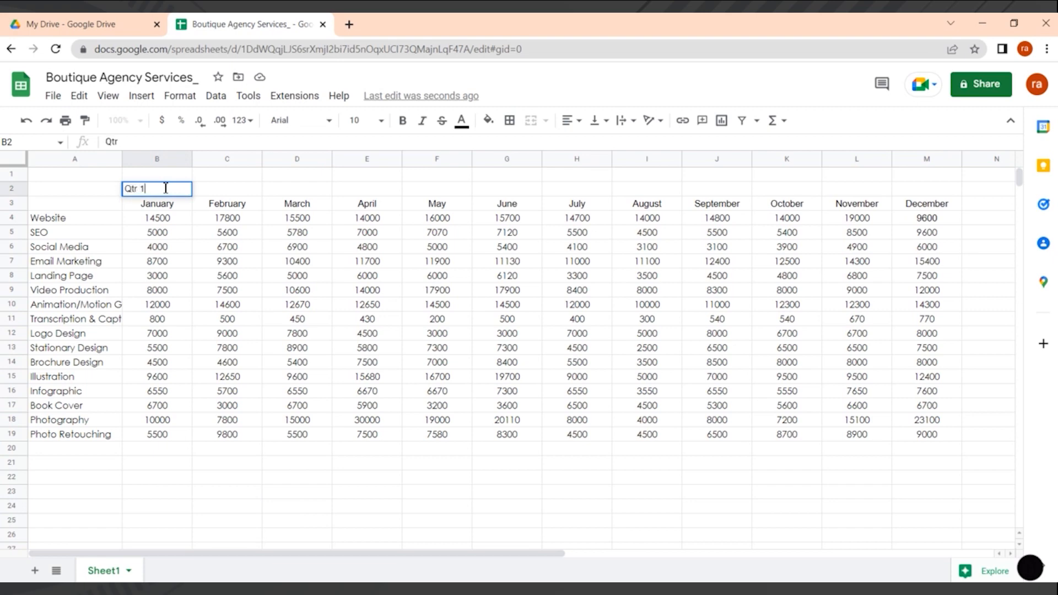
left_click_drag(166, 191, 114, 197)
key("ctrl+c")
double_click(229, 190)
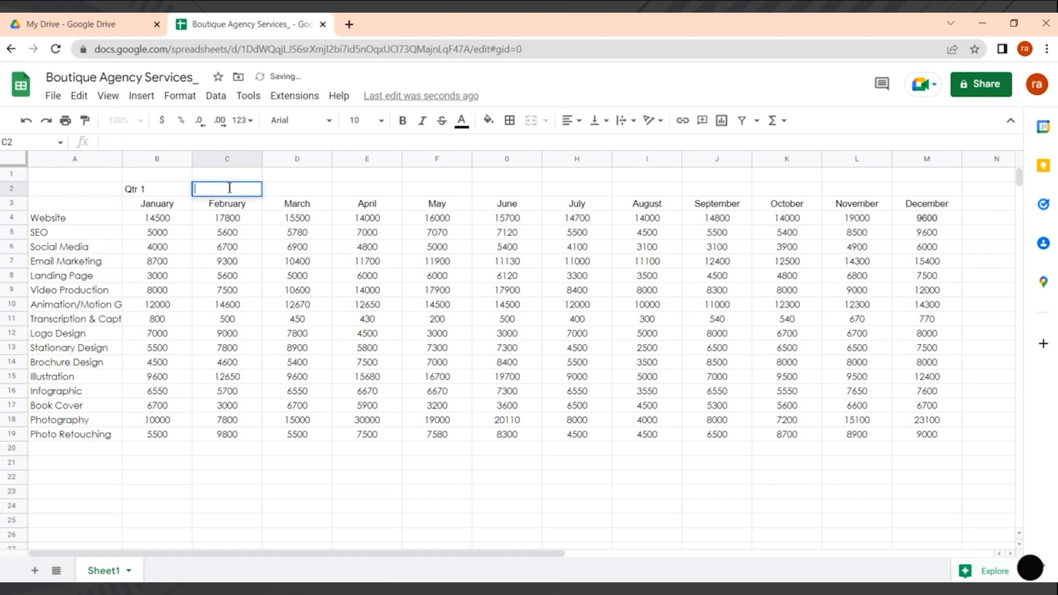
key("ctrl+v")
double_click(298, 189)
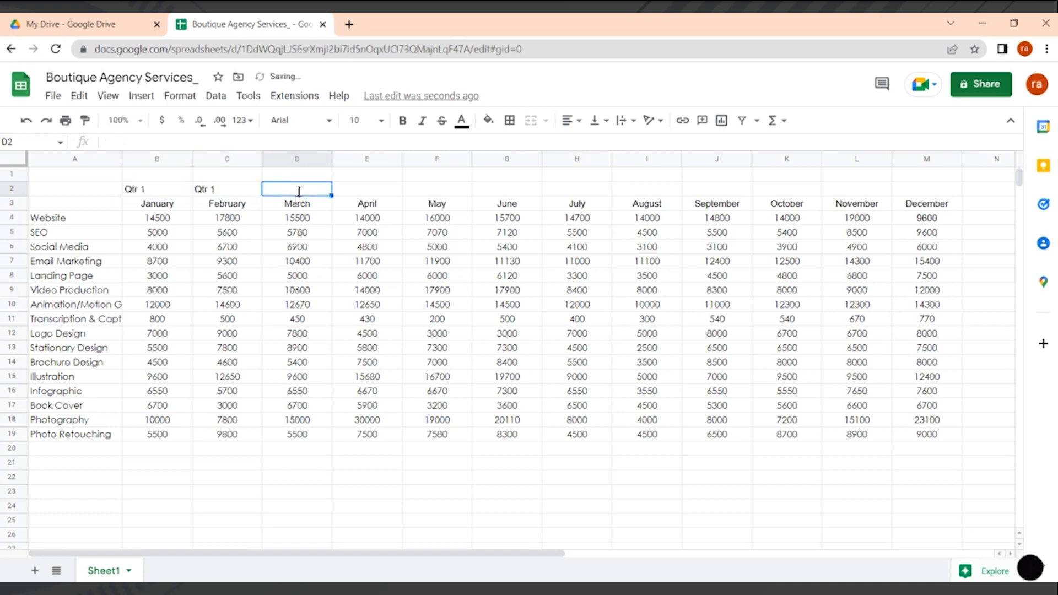
key("ctrl+v")
Step: Enter "Qtr 2" in row 2 above April and copy it above May and June
double_click(357, 192)
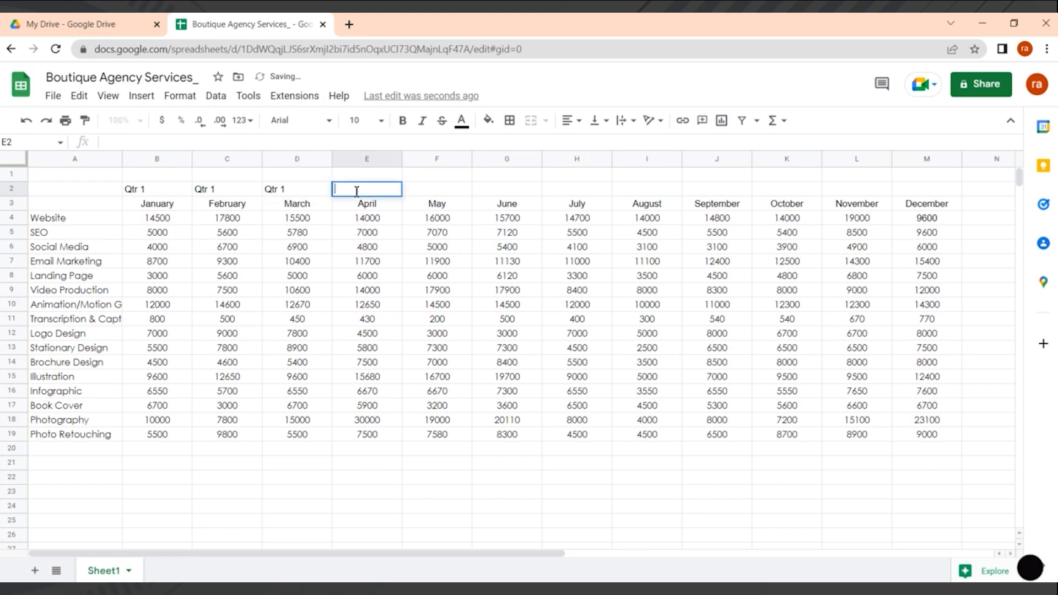
key("ctrl+v")
key("BackSpace")
key("ctrl+a")
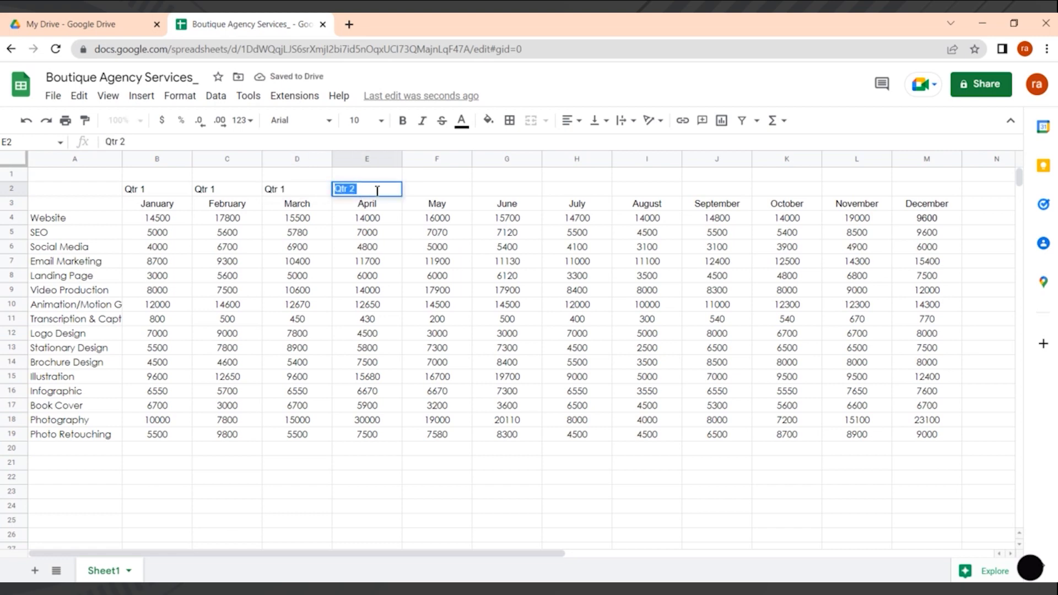
key("ctrl+c")
double_click(434, 193)
key("ctrl+v")
double_click(503, 192)
key("ctrl+v")
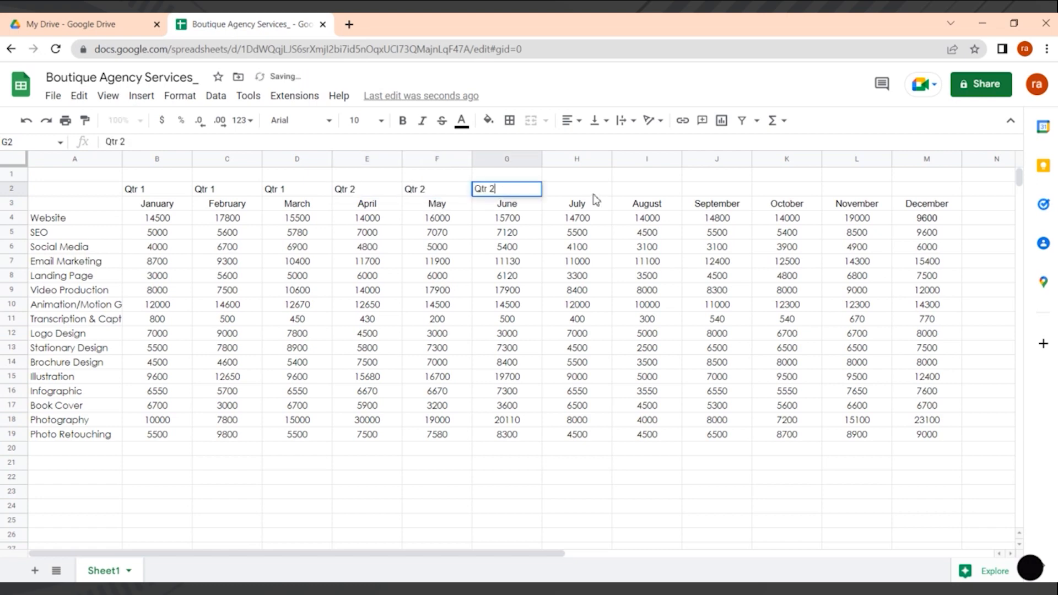
Step: Enter "Qtr 3" in row 2 above July and copy it above August and September
double_click(587, 191)
key("ctrl+v")
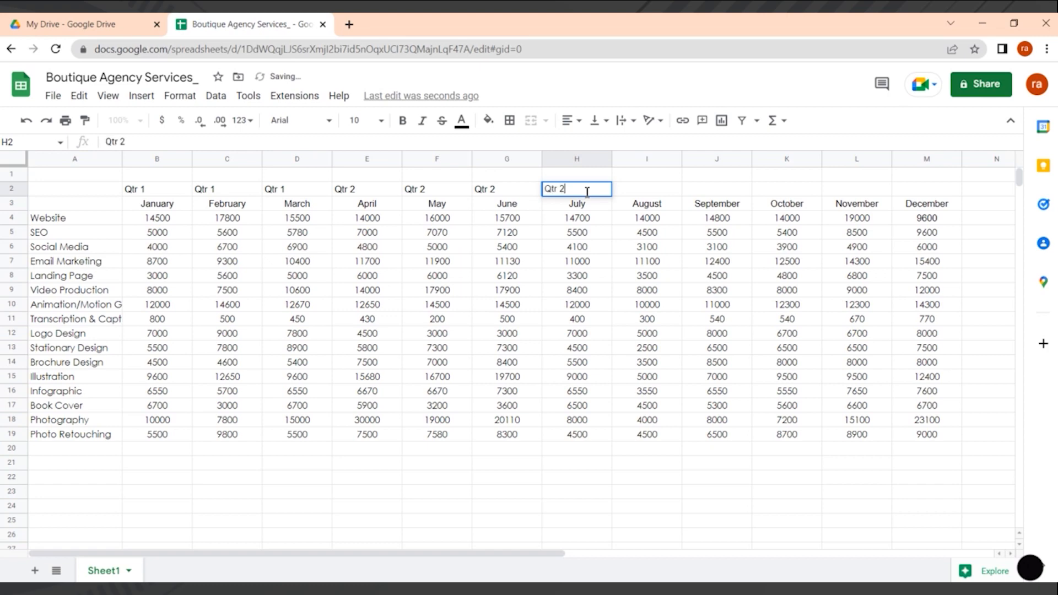
key("BackSpace")
key("ctrl+a")
key("ctrl+c")
left_click(630, 193)
key("ctrl+v")
left_click(715, 193)
key("ctrl+v")
Step: Enter "Qtr 4" in row 2 above October, November and December
left_click(773, 193)
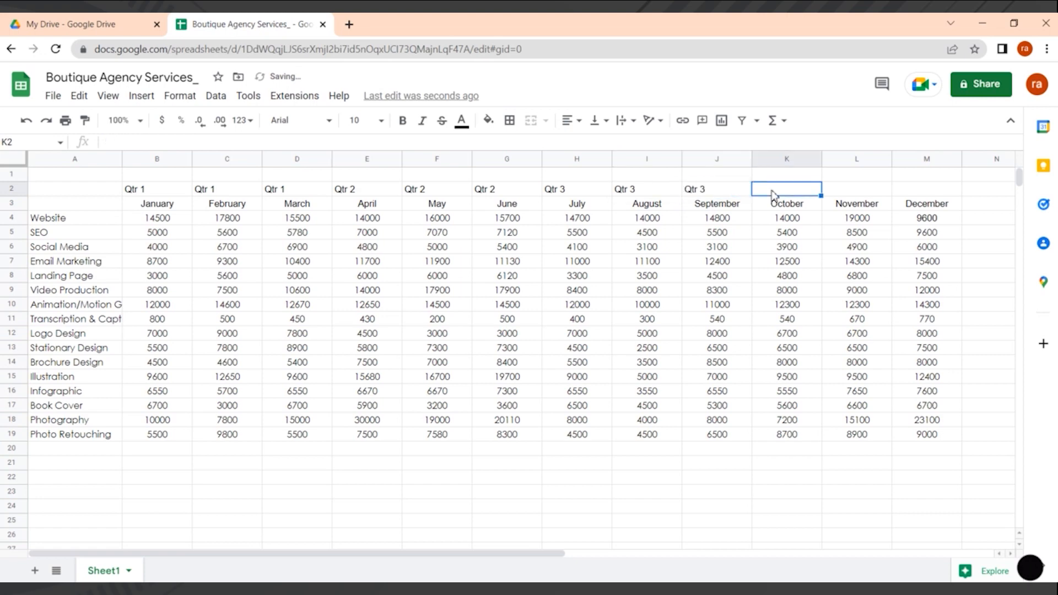
key("ctrl+v")
key("Delete")
key("ctrl+v")
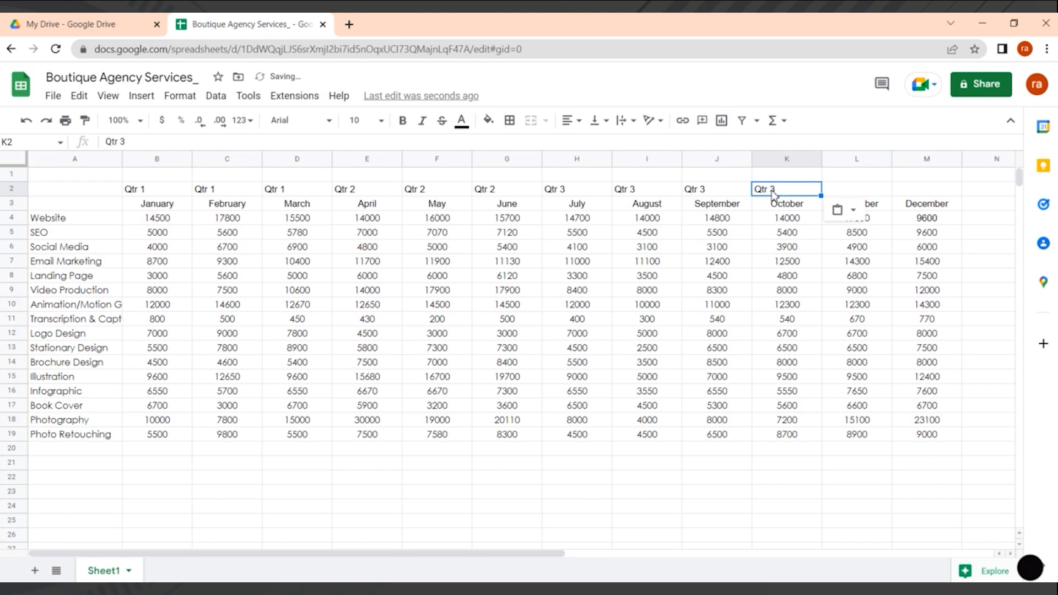
double_click(782, 189)
key("BackSpace")
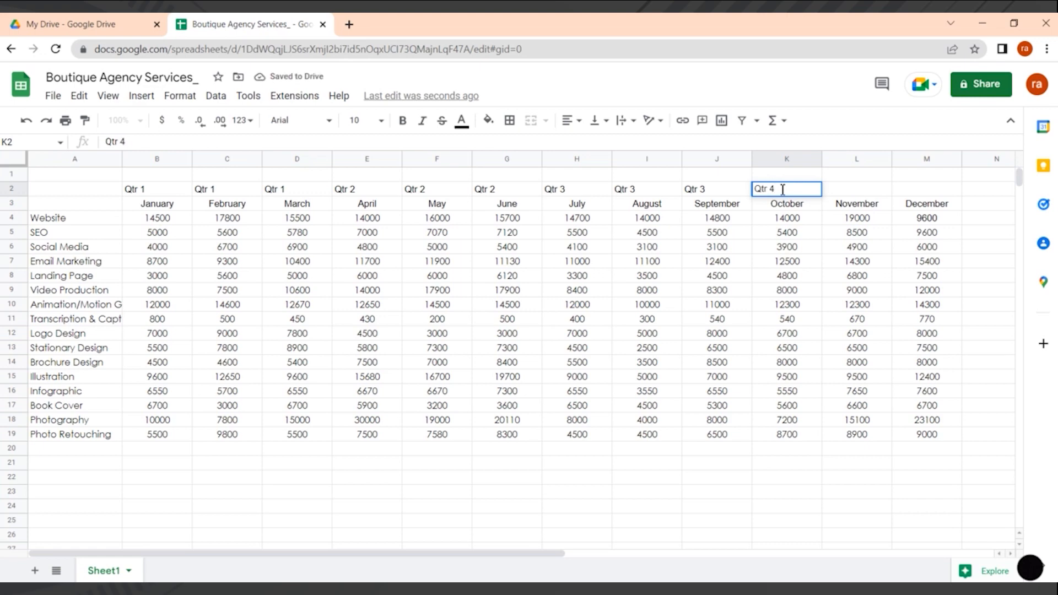
left_click(843, 193)
key("ctrl+v")
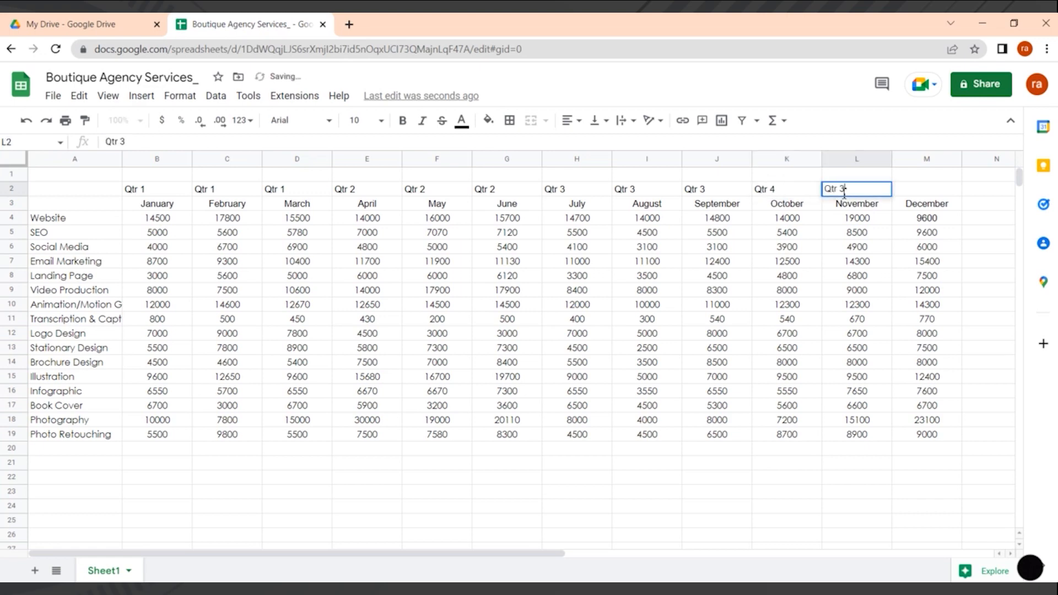
type("4")
double_click(927, 190)
key("BackSpace")
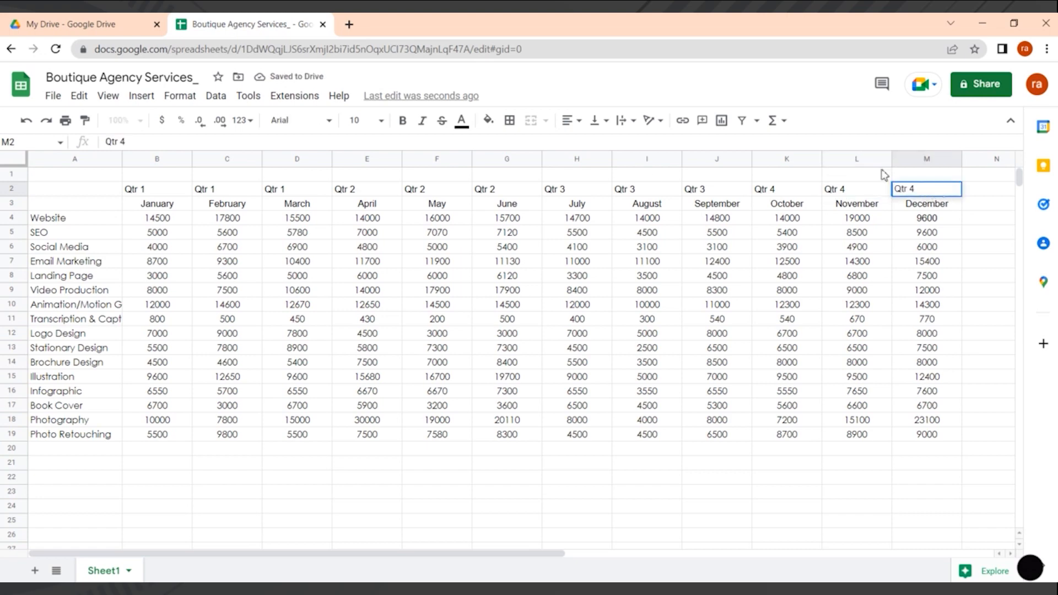
left_click(466, 467)
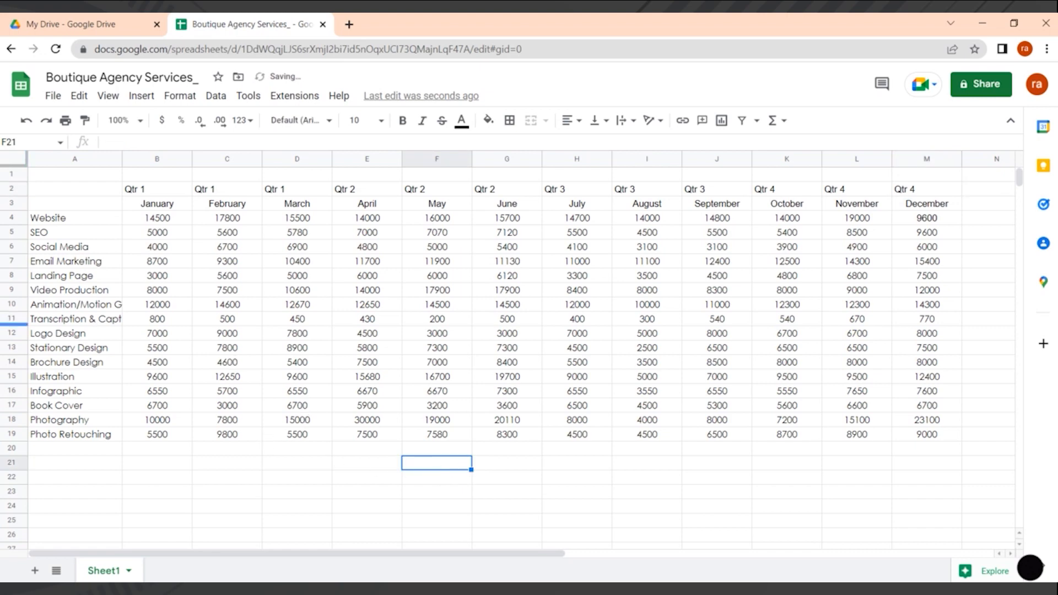
Step: Insert one column to the left of the service names and decline turning on offline access
left_click(68, 160)
right_click(88, 158)
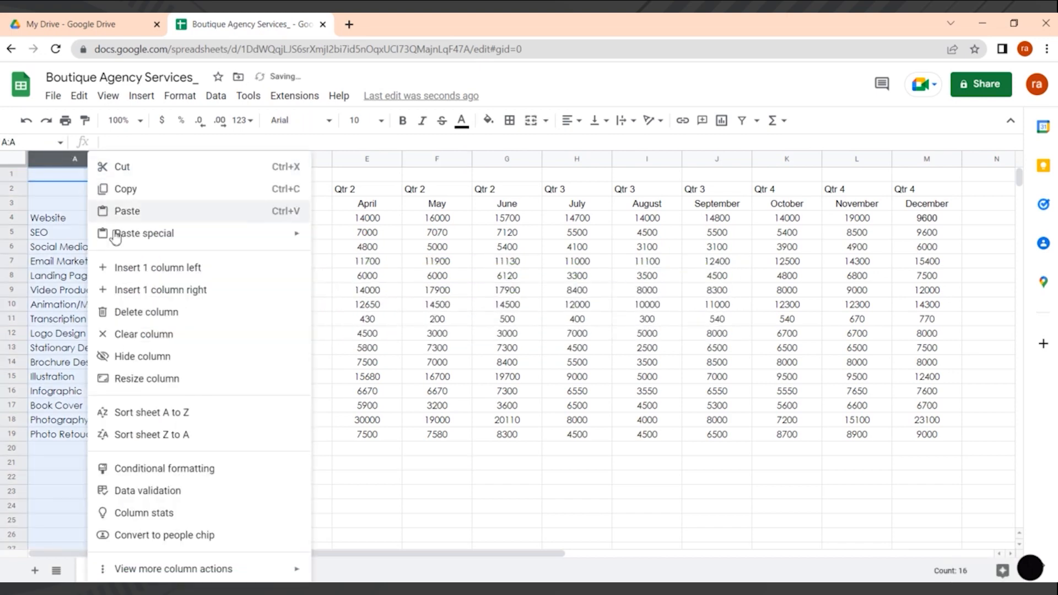
left_click(124, 268)
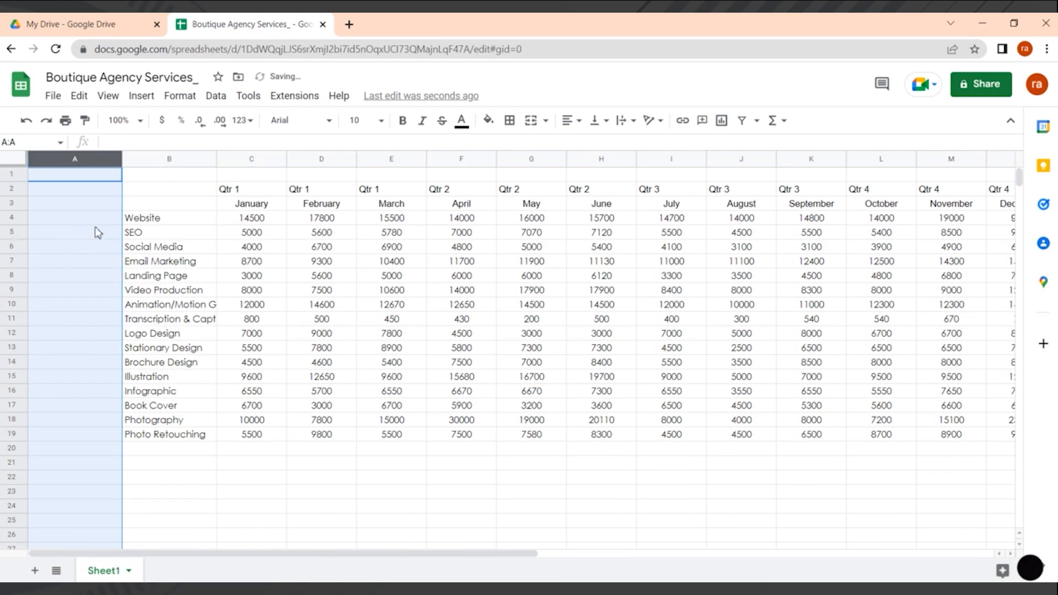
left_click(80, 219)
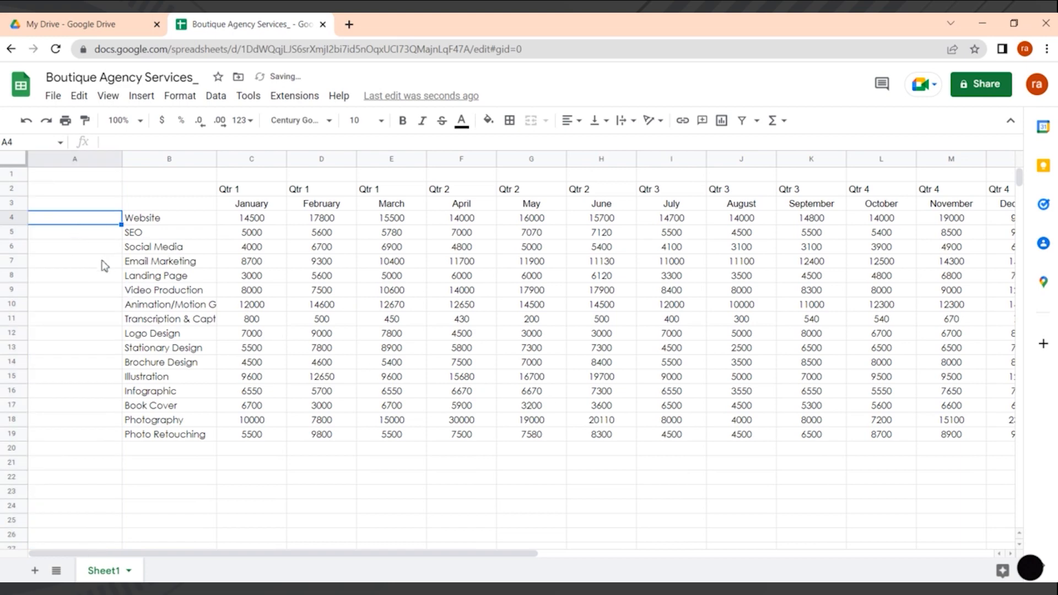
double_click(72, 217)
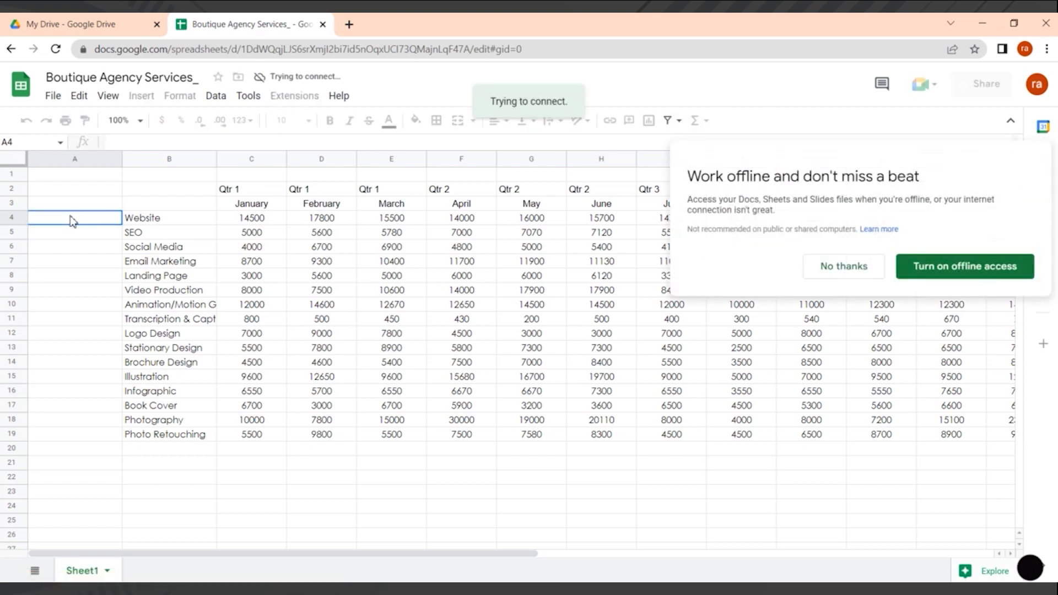
left_click(859, 268)
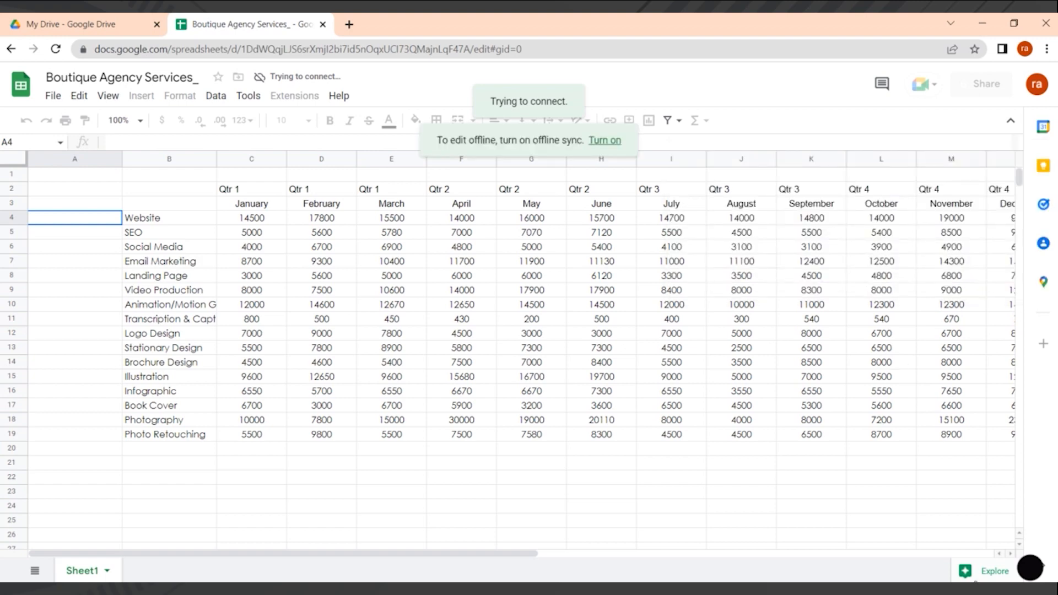
Step: Enter "Web &Marketing Strategy" in A4 beside Website and fill it down through the Landing Page row
double_click(67, 218)
type("Web &")
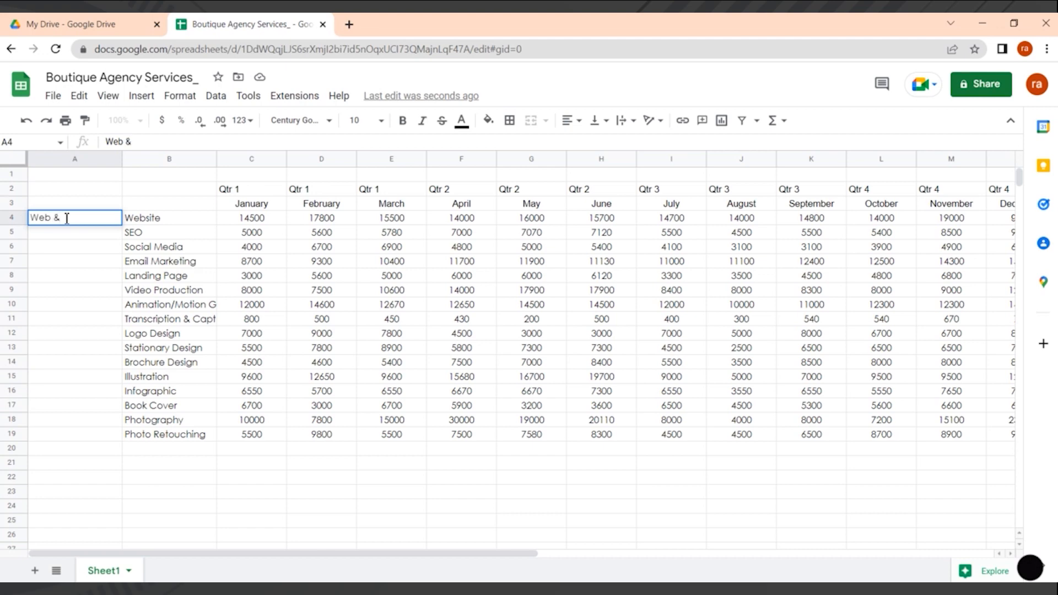
type("MA")
key("BackSpace")
type("arketing")
type("Stra")
key("Return")
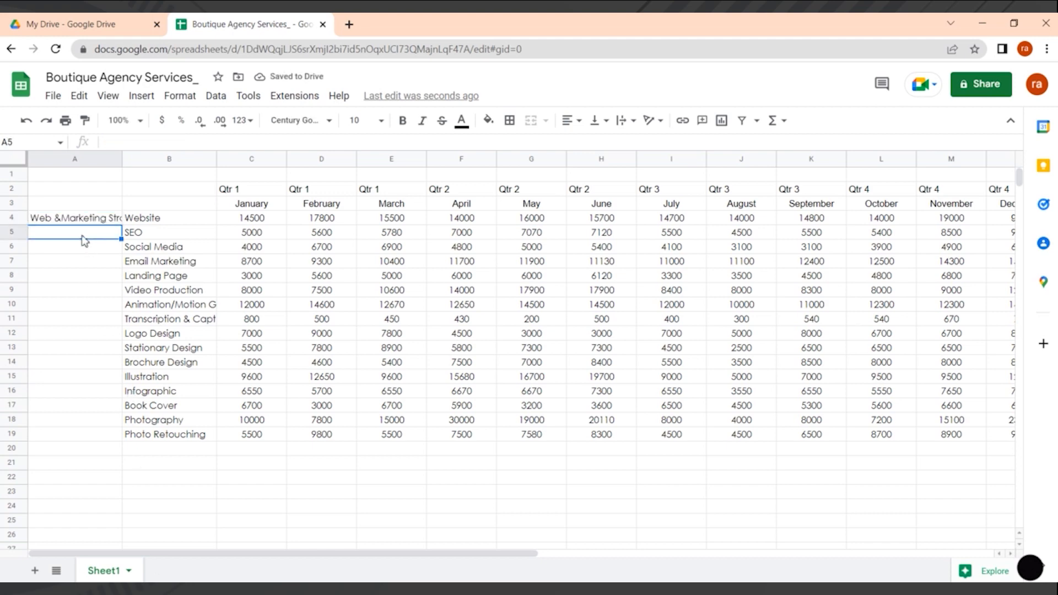
left_click(77, 220)
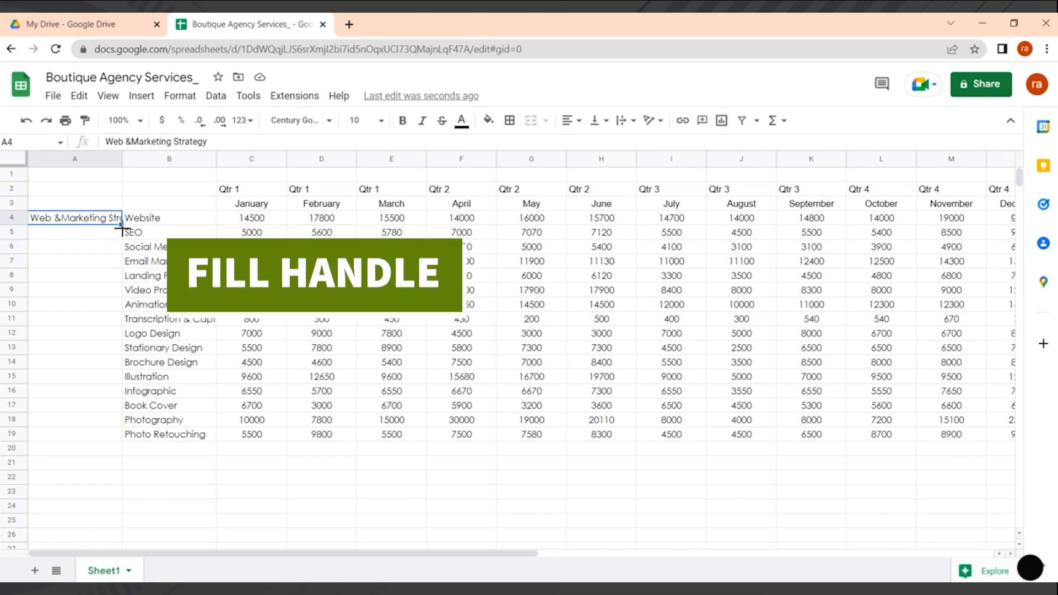
left_click_drag(121, 226, 126, 276)
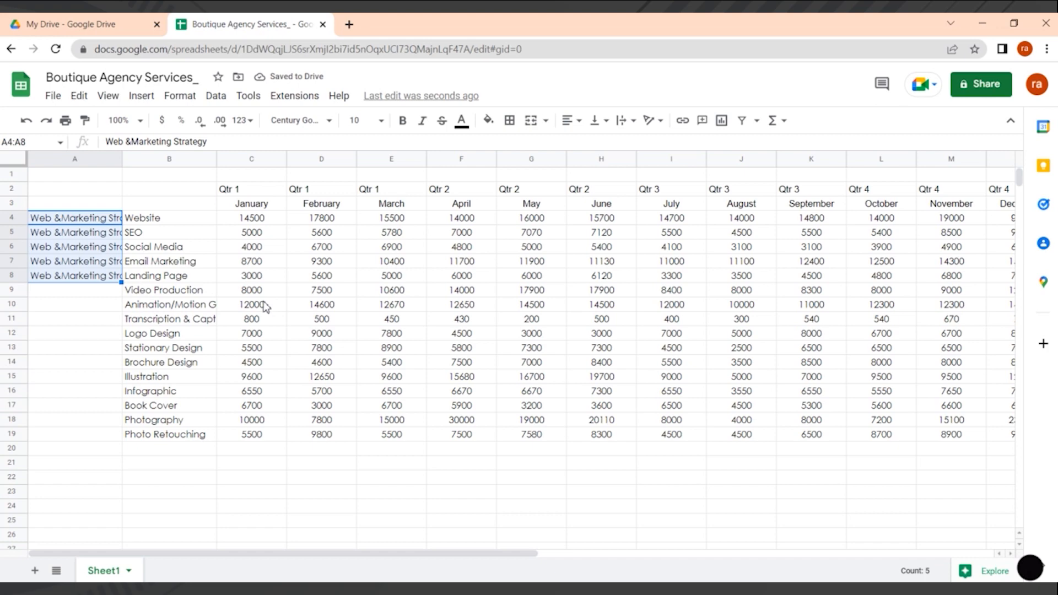
Step: Enter "Video" in A9 beside Video Production and fill it down to A11
double_click(49, 292)
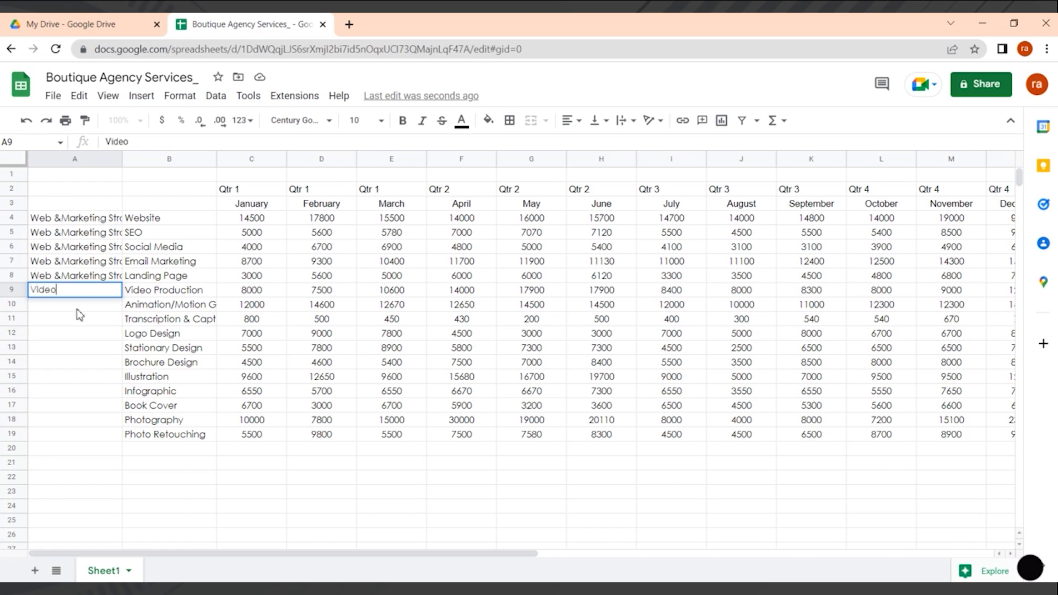
key("Return")
left_click(94, 297)
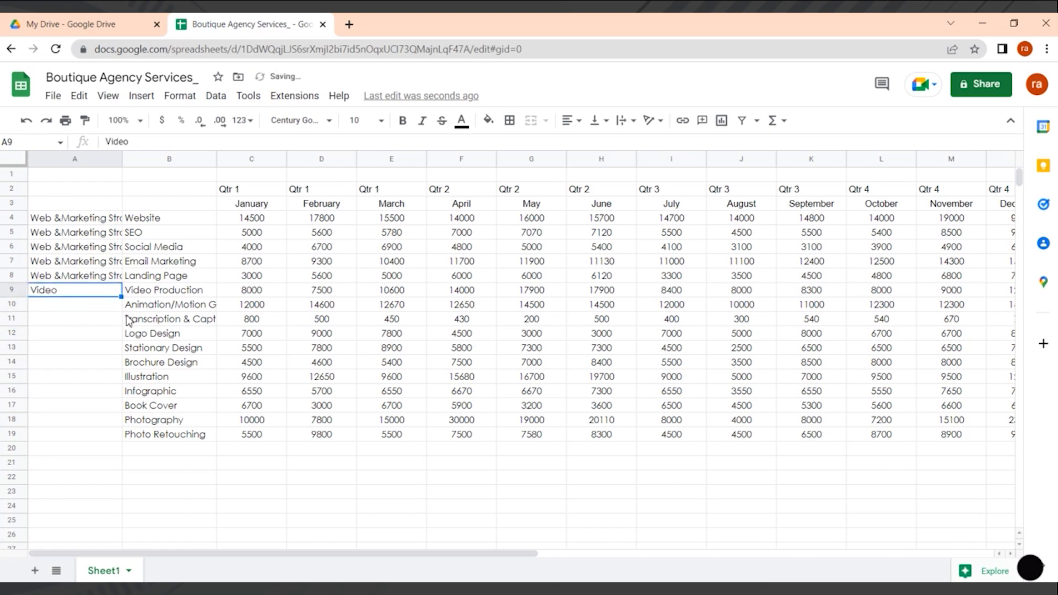
left_click_drag(122, 297, 122, 321)
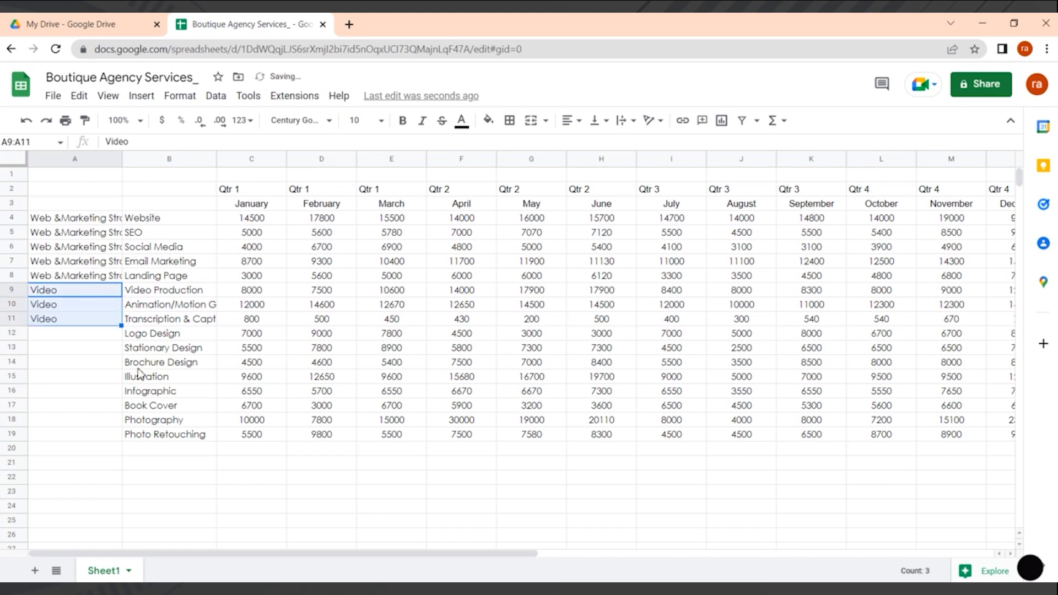
Step: Label the Logo Design through Book Cover rows "Graphic Design" in column A, and the Photography and Photo Retouching rows "Photography"
left_click(61, 338)
double_click(61, 336)
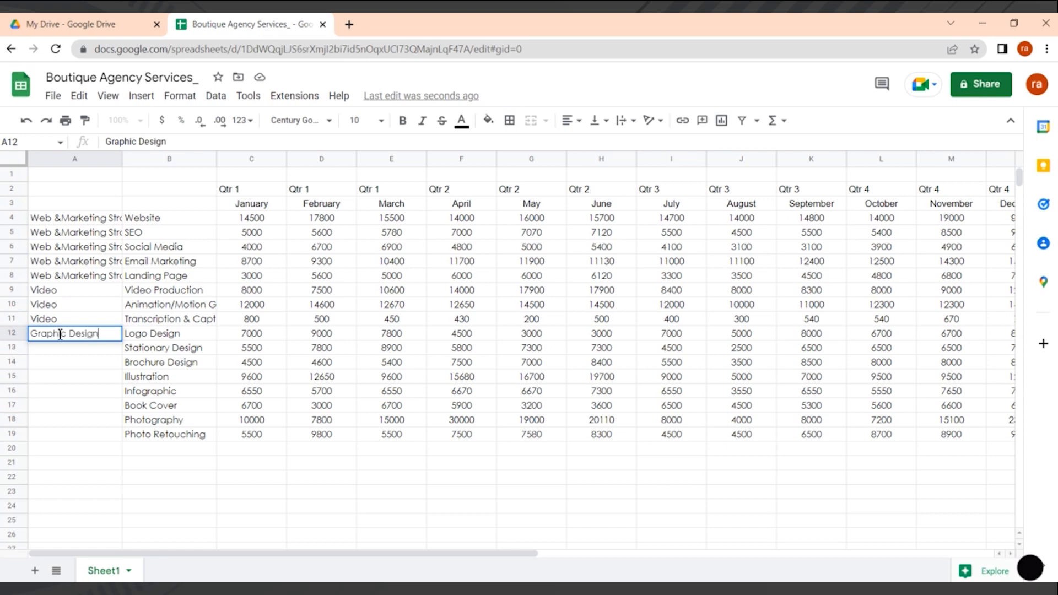
key("Return")
left_click(115, 339)
left_click_drag(122, 340, 125, 409)
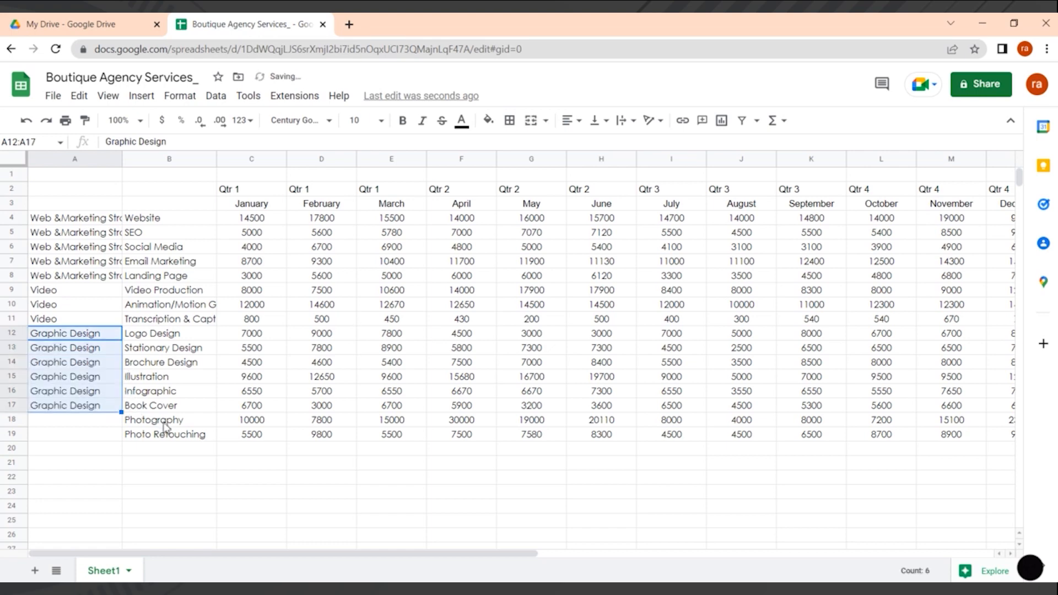
left_click(66, 420)
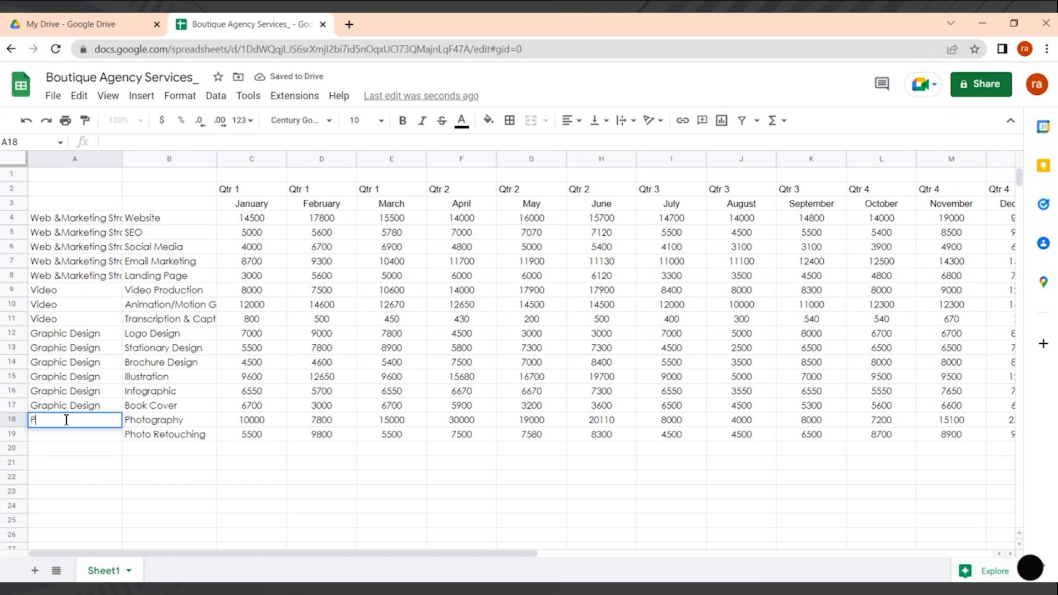
type("Photography")
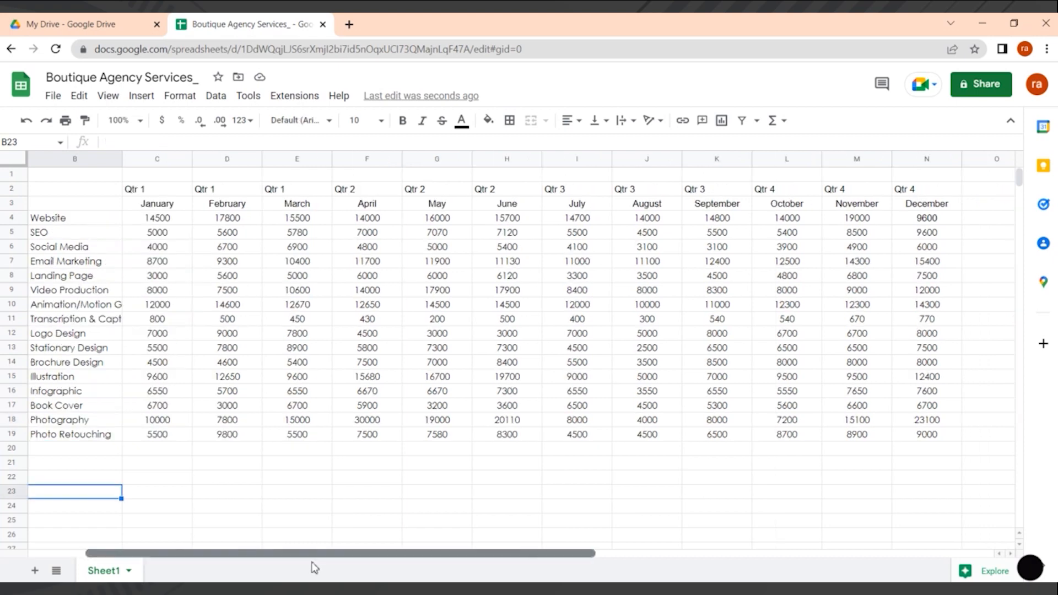
Step: Merge the three Qtr 1 cells C2:E2 above January to March into one cell, keeping only the top-leftmost value
left_click_drag(311, 563, 270, 562)
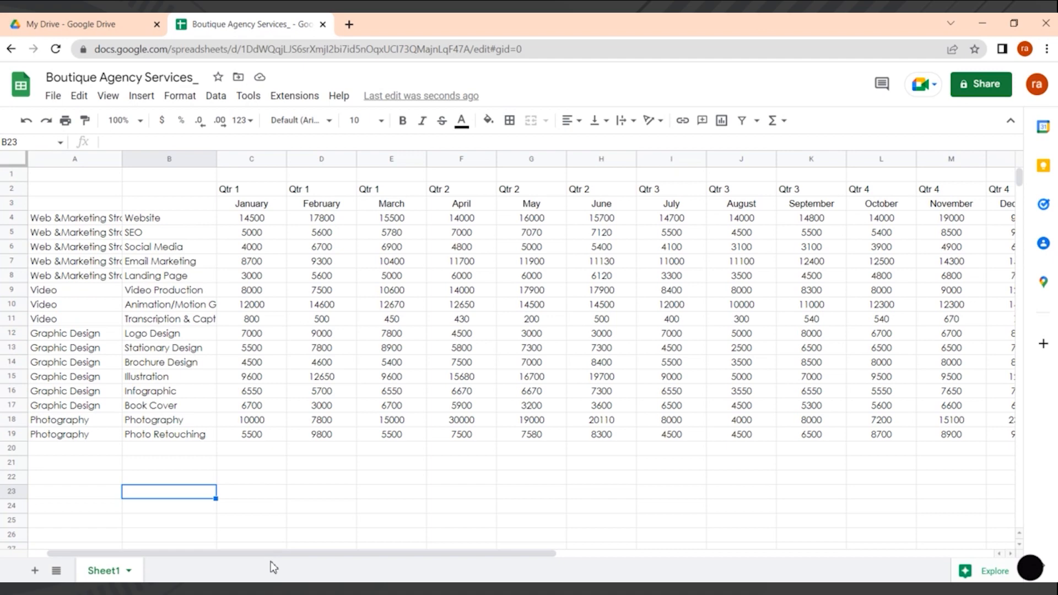
left_click(236, 193)
left_click(384, 194, "shift")
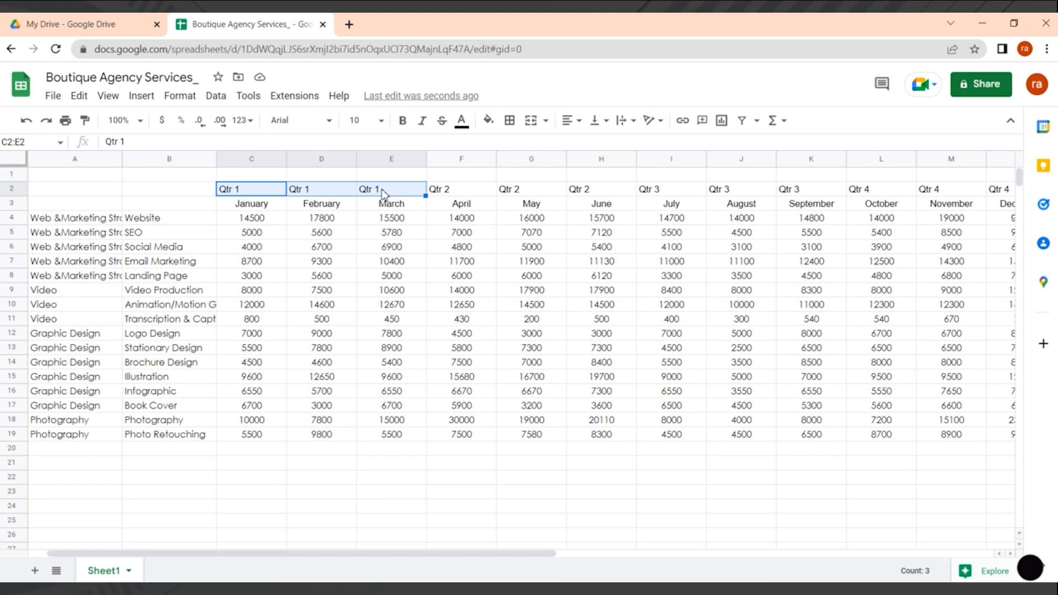
left_click(549, 126)
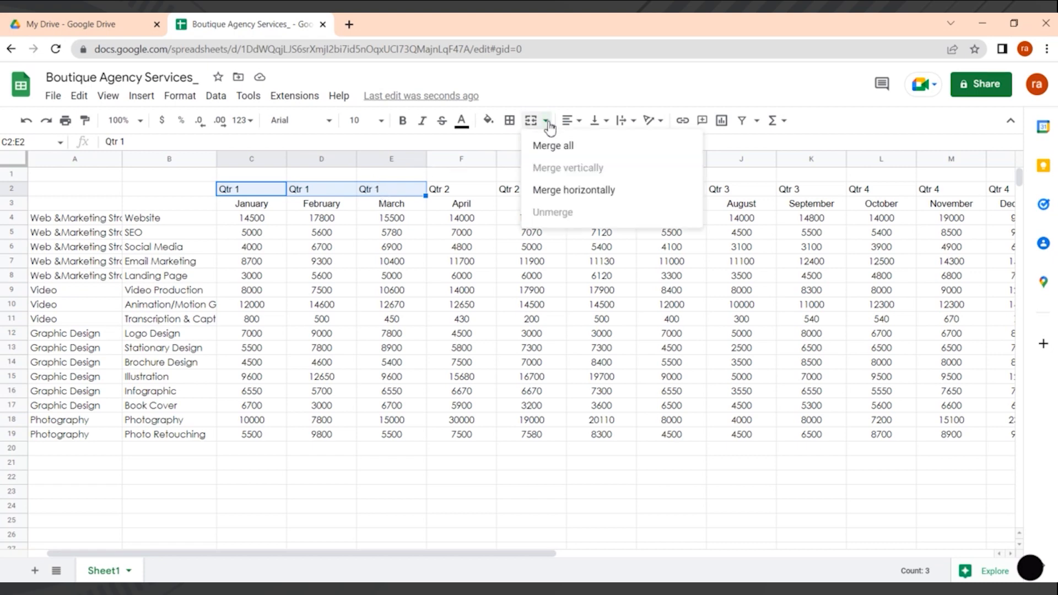
left_click(549, 143)
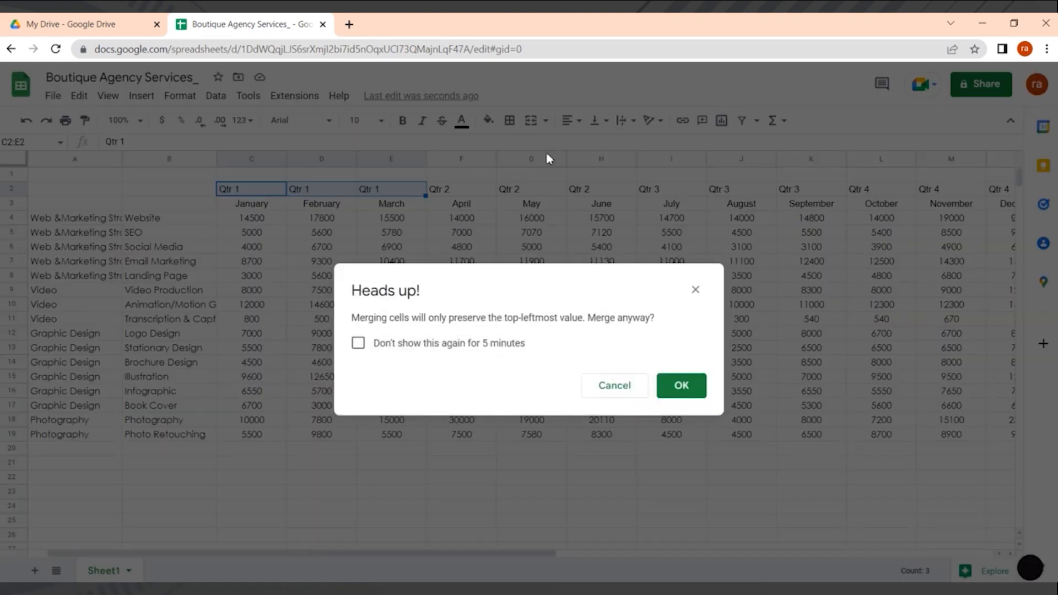
left_click(673, 389)
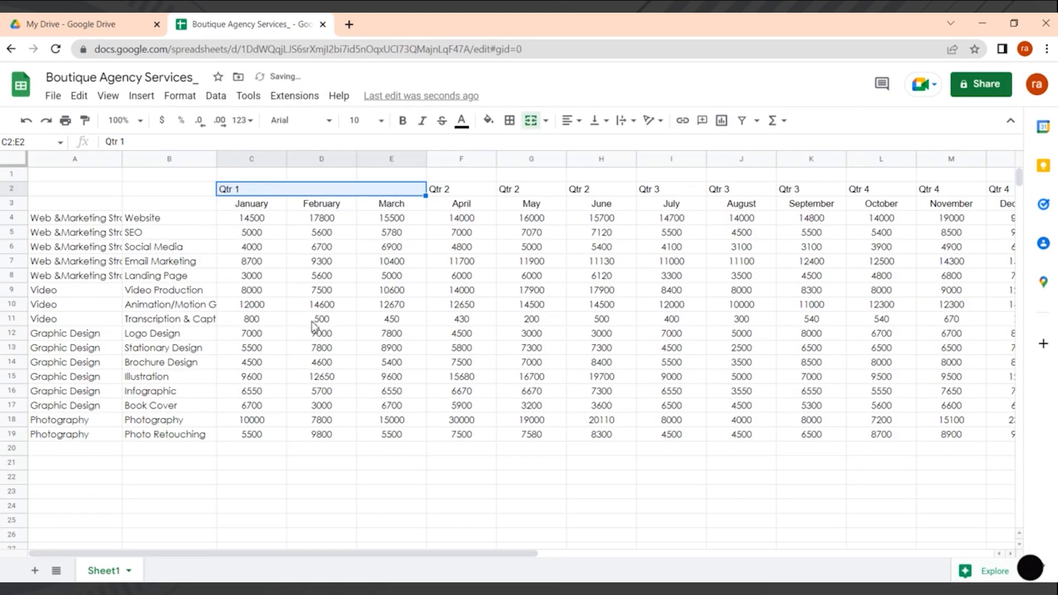
Step: Try merging the three Qtr 2 cells F2:H2 above April to June, and undo the merge
left_click(448, 194)
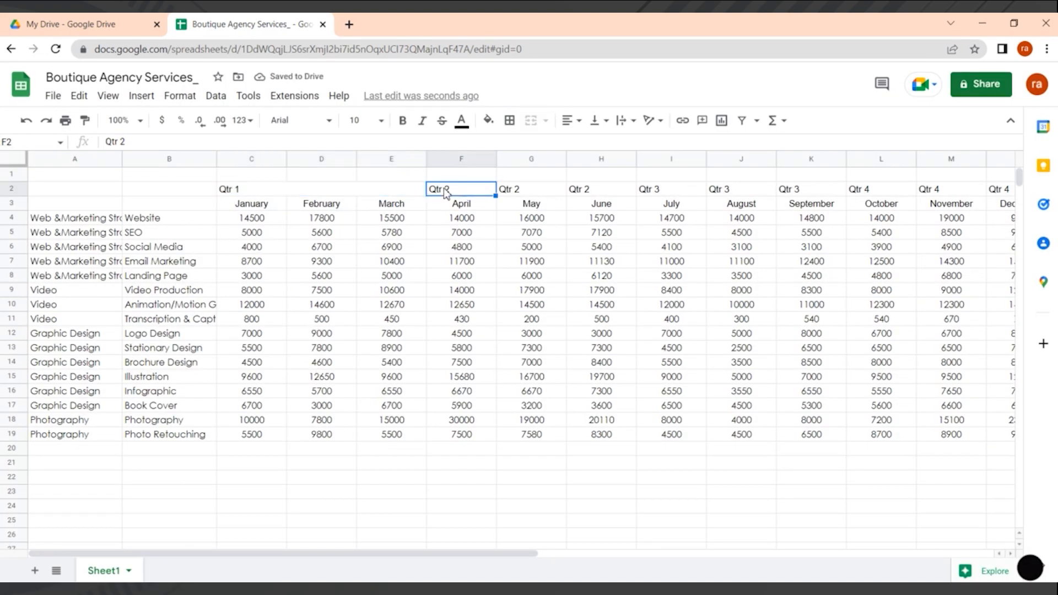
left_click(602, 190, "shift")
right_click(605, 192)
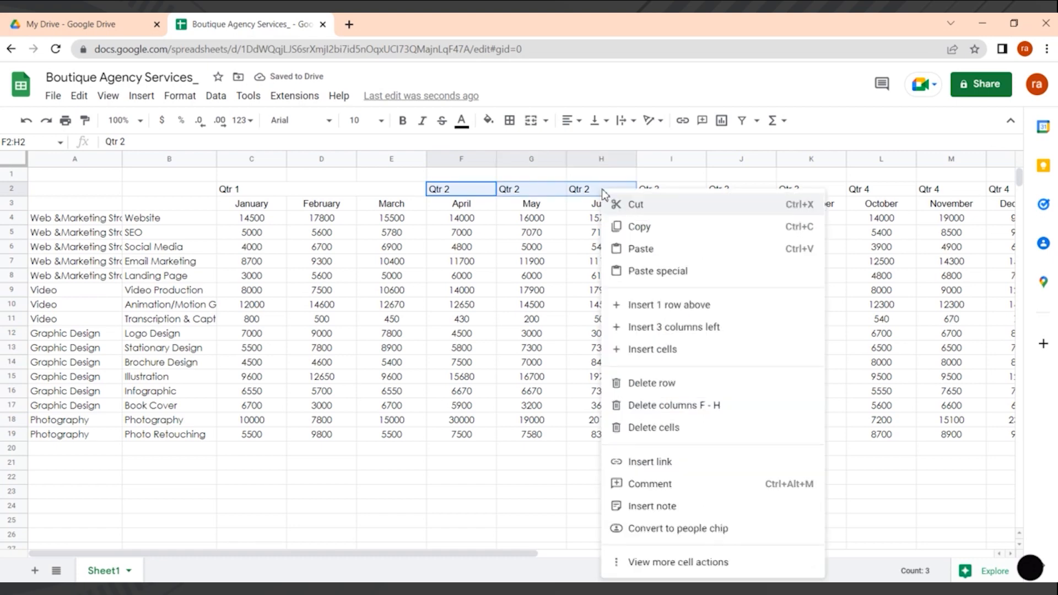
left_click(369, 195)
left_click(447, 190)
left_click(597, 192, "shift")
left_click(546, 120)
left_click(544, 145)
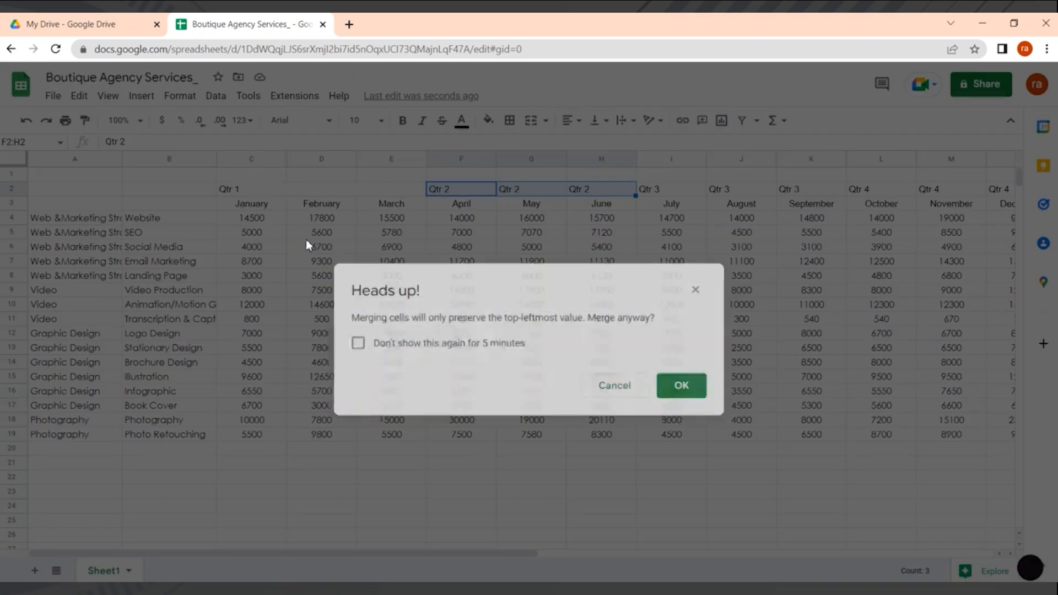
left_click(678, 392)
key("ctrl+z")
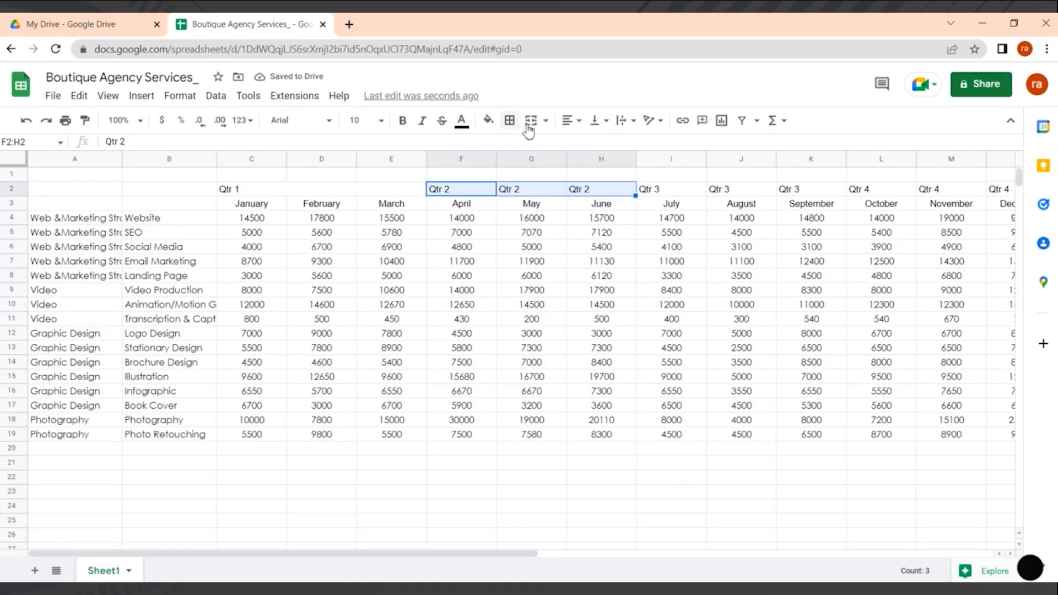
Step: Merge the three Qtr 2 cells F2:H2 into one cell, keeping the top-leftmost value and hiding the merge warning for 5 minutes
left_click(530, 120)
left_click(468, 342)
left_click(687, 391)
Step: Merge the three Qtr 3 cells I2:K2 above July to September into one cell
key("Right")
left_click(791, 191, "shift")
left_click(531, 120)
Step: Merge the three Qtr 4 cells L2:N2 above October to December into one cell
key("Right")
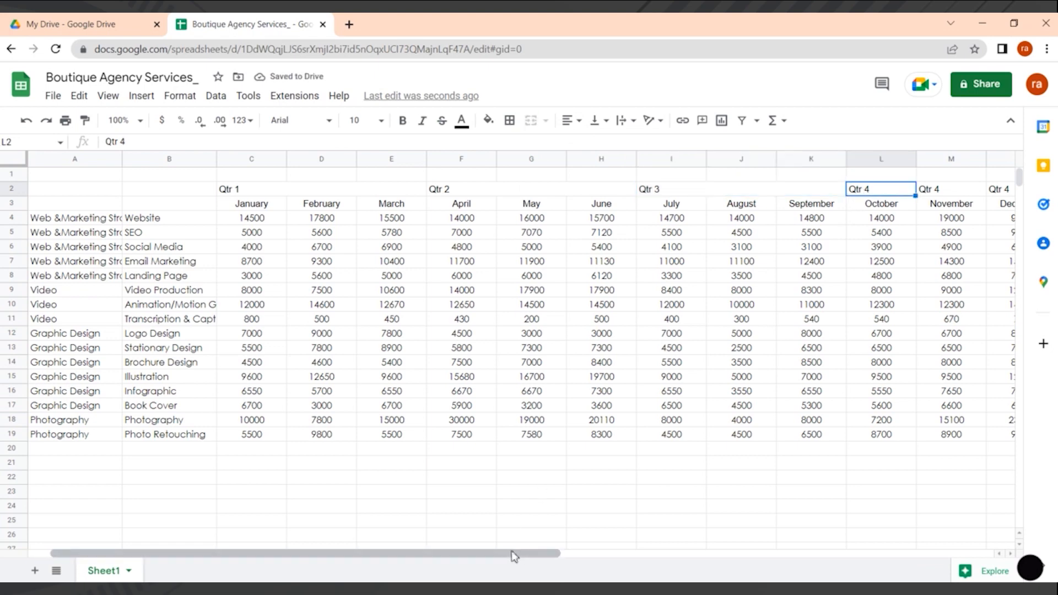
left_click_drag(512, 552, 540, 553)
left_click(915, 189, "shift")
right_click(915, 189)
left_click(578, 203)
left_click_drag(793, 190, 922, 190)
left_click(531, 121)
scroll(389, 189, "left", 2)
Step: Center-align the merged Qtr 1 and Qtr 2 header cells horizontally
left_click(297, 190)
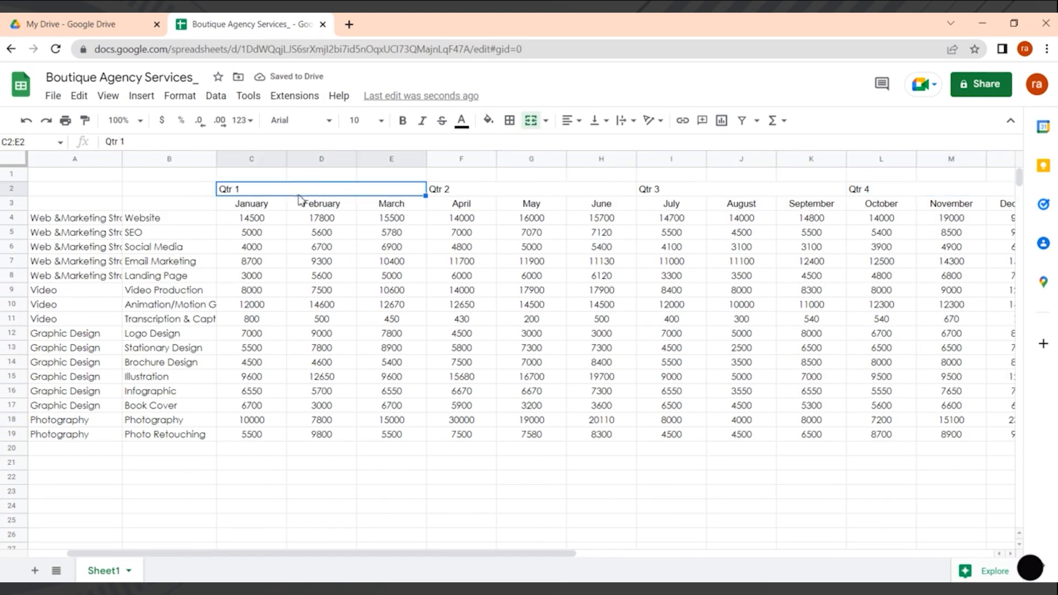
left_click(572, 120)
left_click(587, 144)
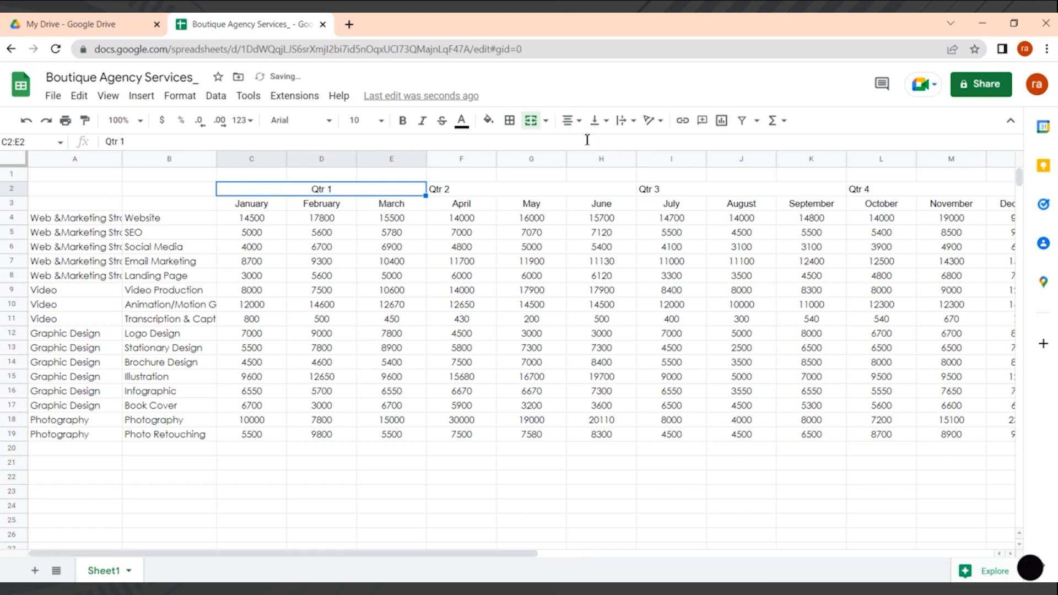
left_click(537, 191)
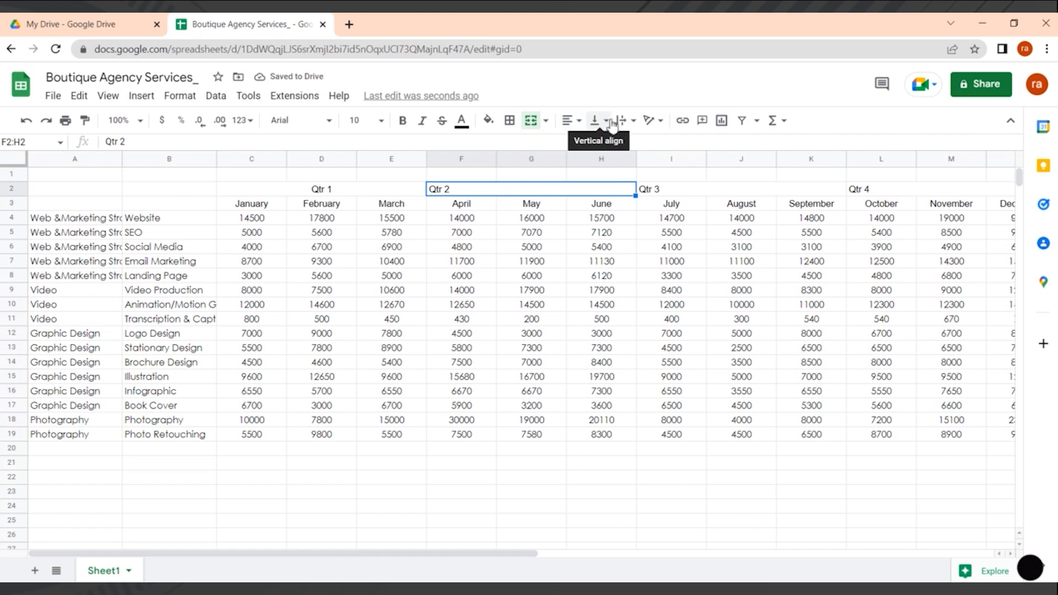
left_click(572, 120)
left_click(587, 144)
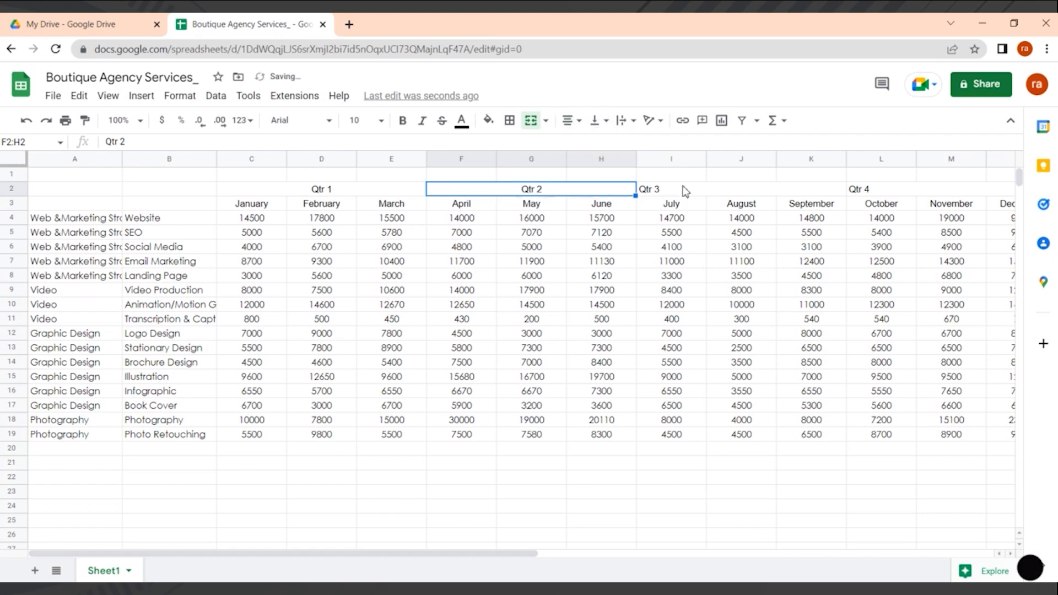
Step: Center-align the merged Qtr 3 and Qtr 4 header cells horizontally
left_click(685, 192)
left_click(578, 121)
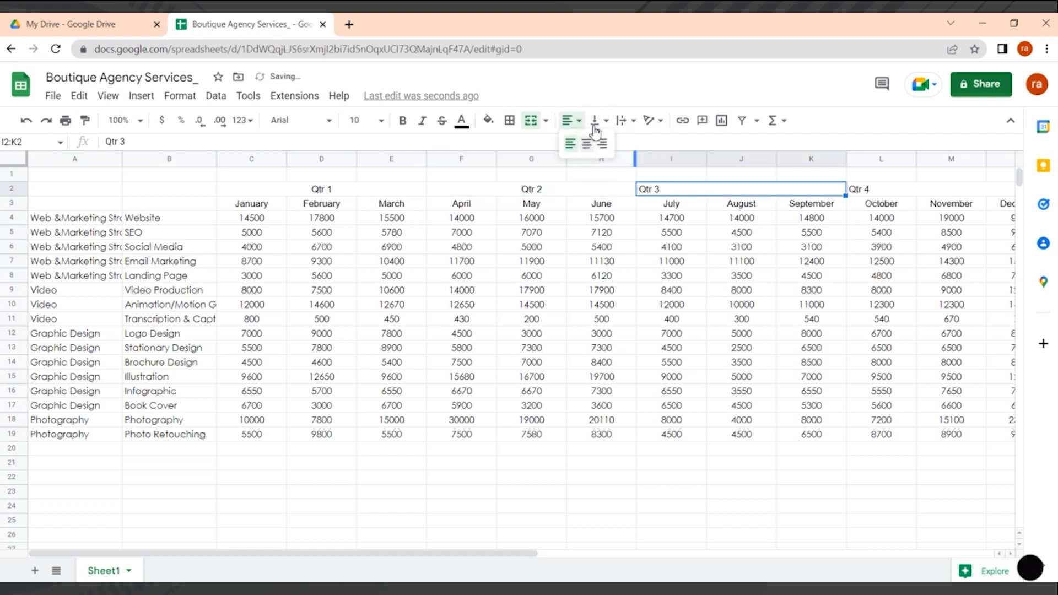
left_click(587, 144)
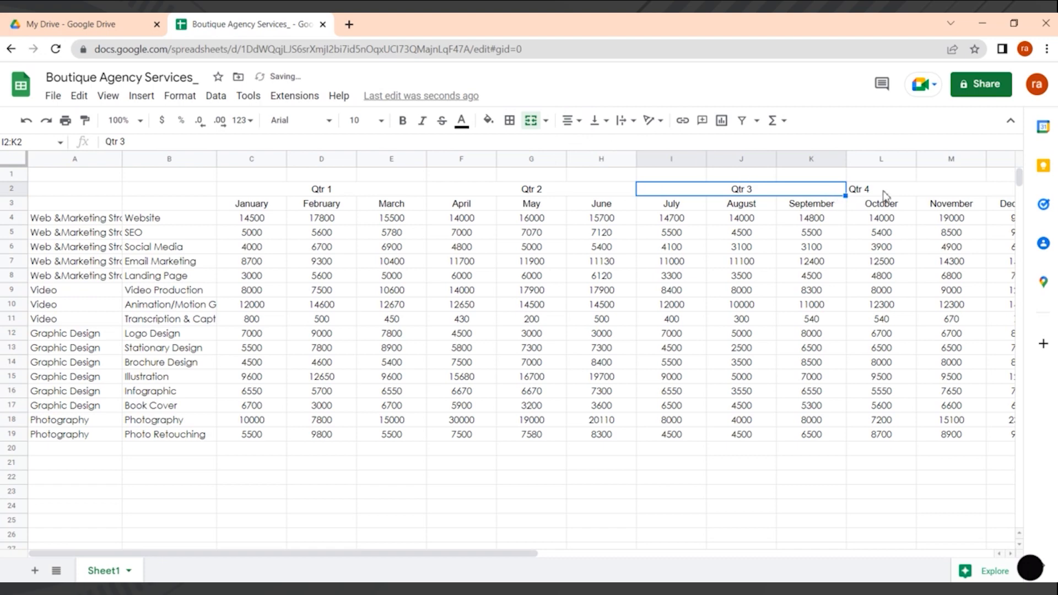
left_click(881, 191)
left_click(572, 120)
left_click(585, 145)
left_click_drag(342, 558, 445, 544)
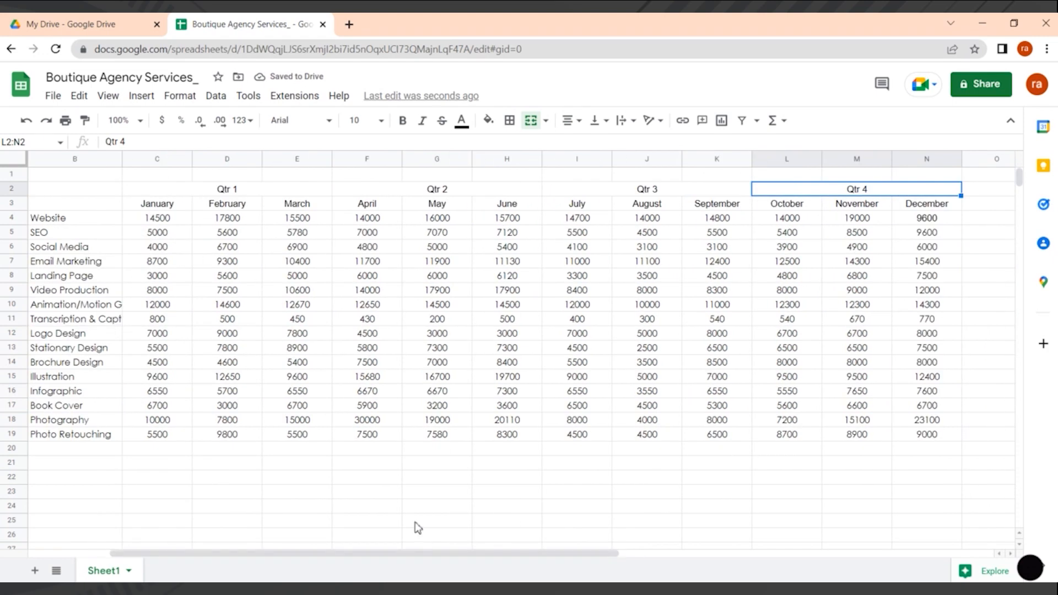
left_click(415, 521)
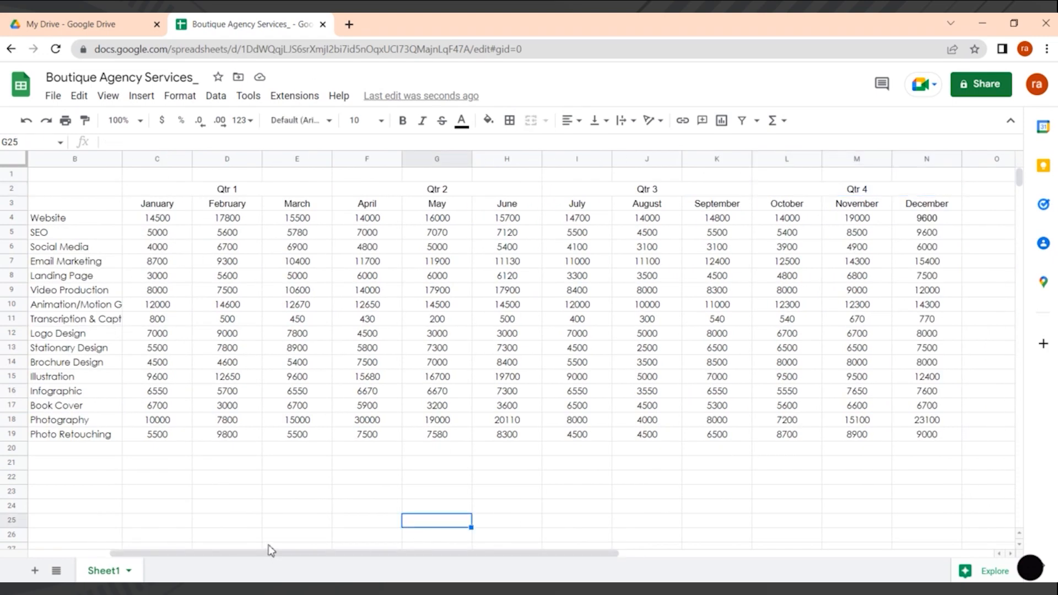
Step: Try merging the Web &Marketing Strategy cells A4:A8 vertically, and undo the merge
left_click_drag(282, 556, 225, 556)
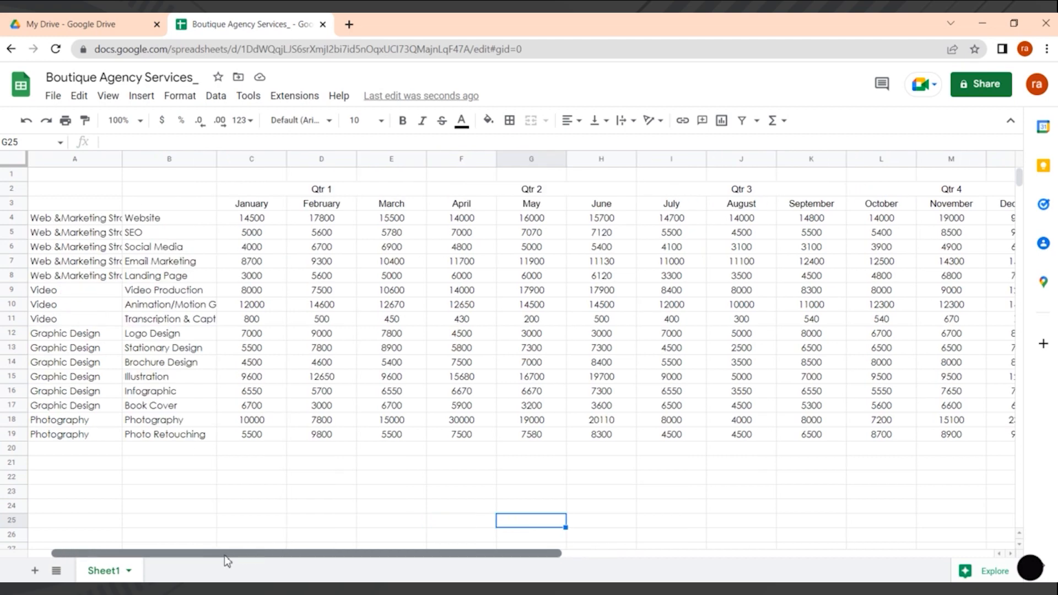
left_click(81, 222)
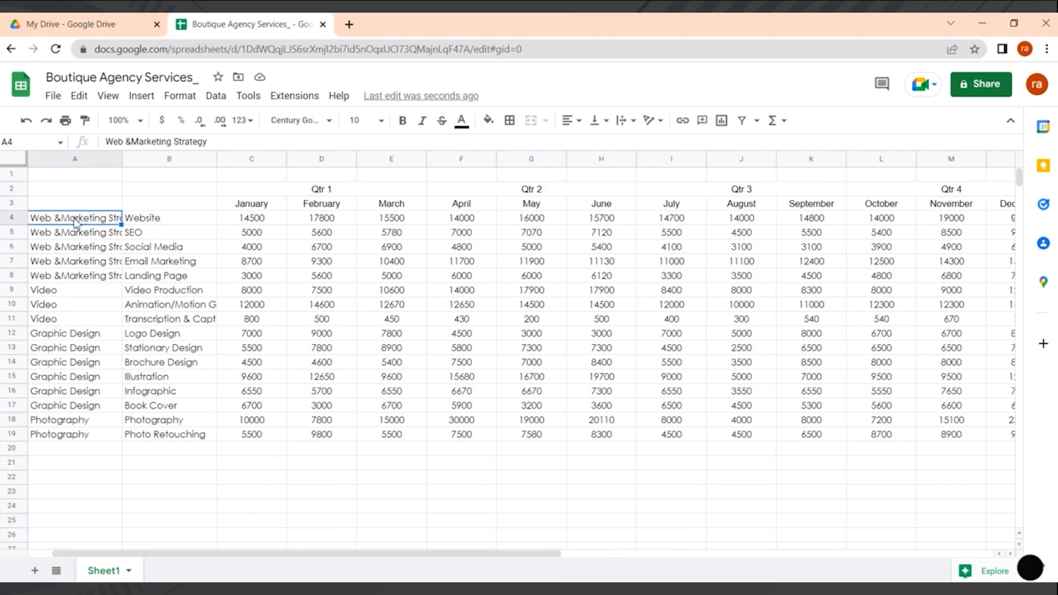
left_click(75, 283, "shift")
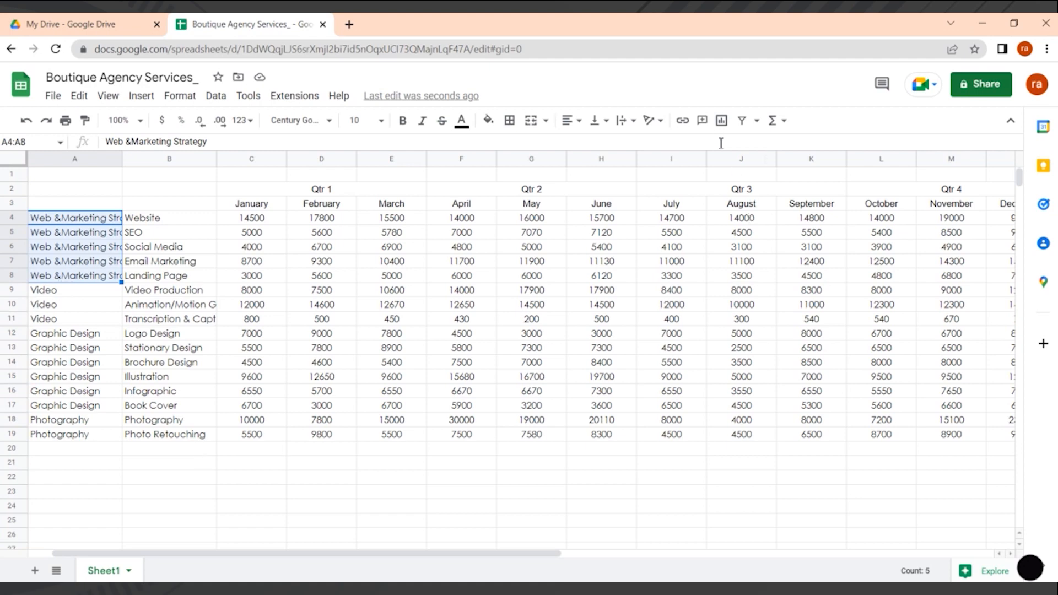
left_click(549, 126)
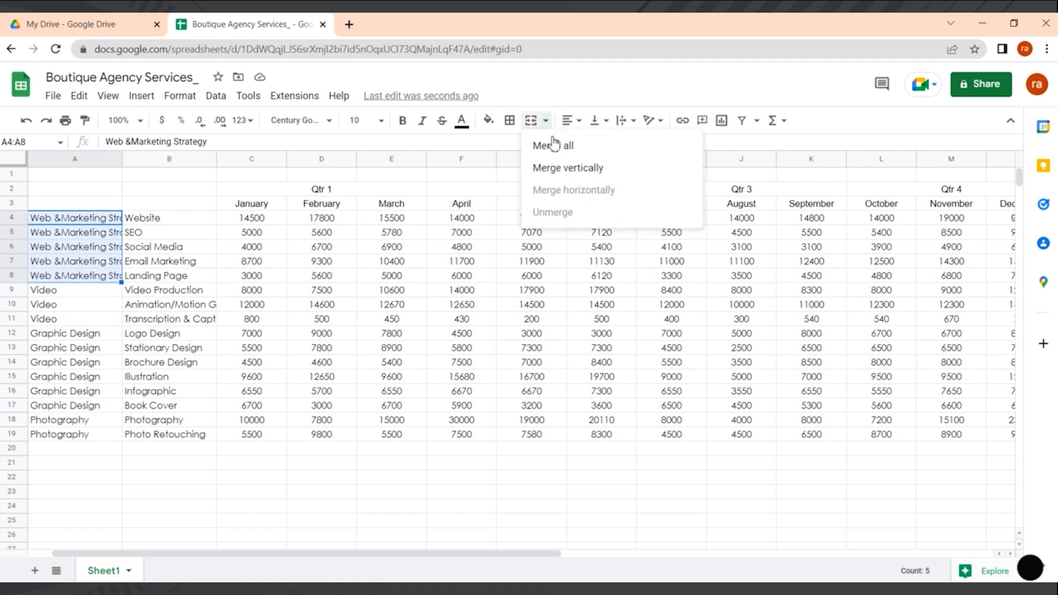
left_click(555, 166)
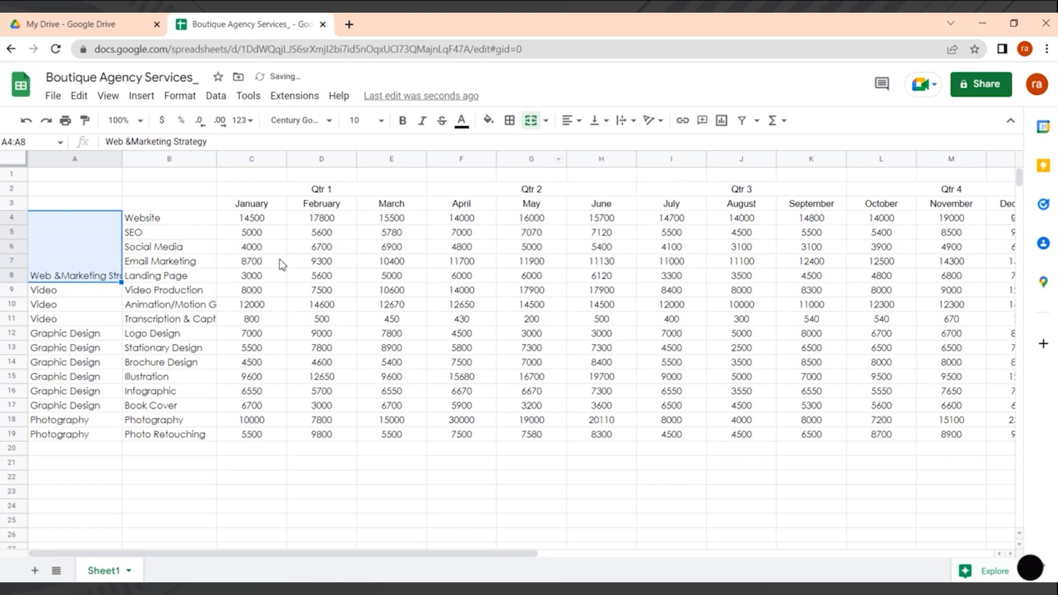
key("ctrl+z")
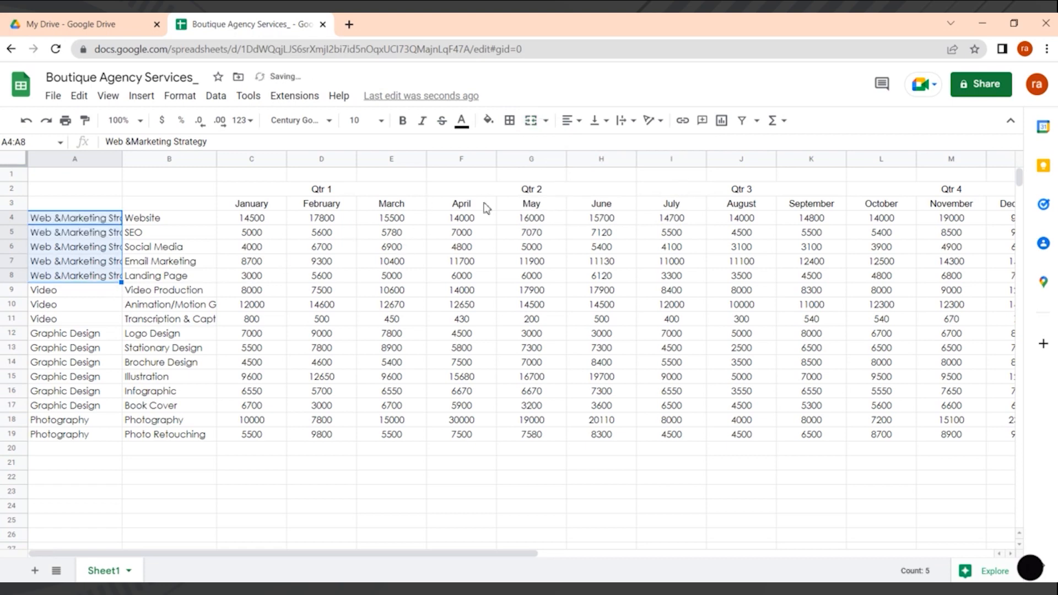
Step: Merge the Web &Marketing Strategy cells A4:A8 into one cell and the Video cells A9:A11 into another
left_click(546, 121)
left_click(553, 145)
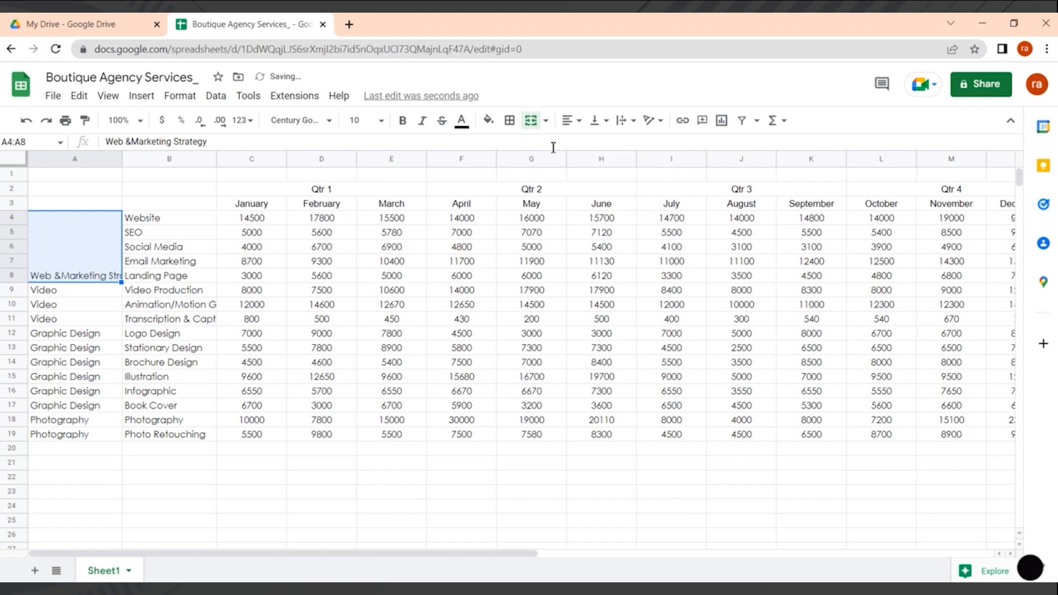
left_click(83, 295)
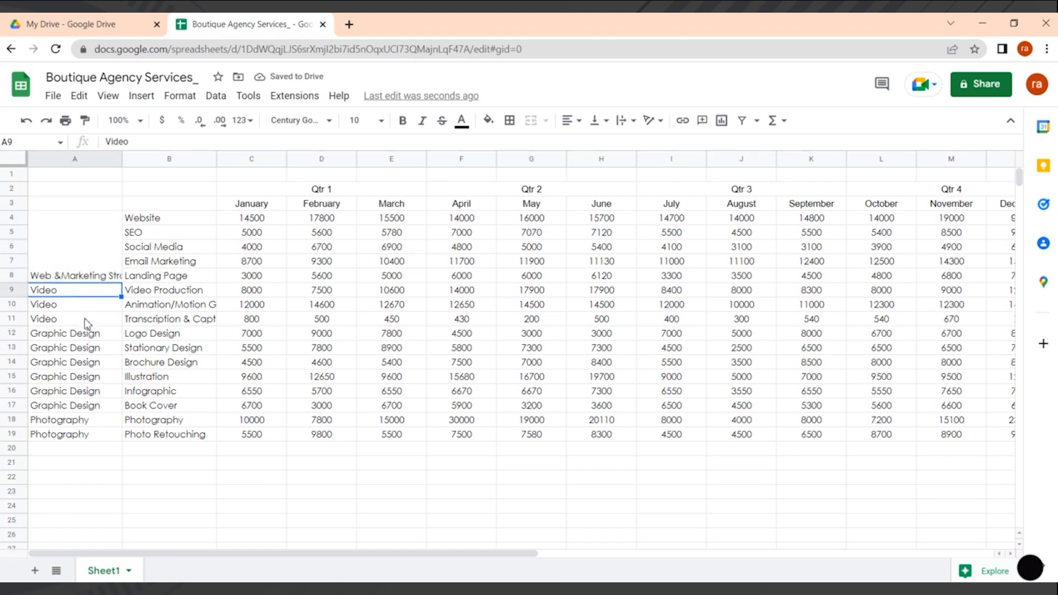
left_click(84, 318, "shift")
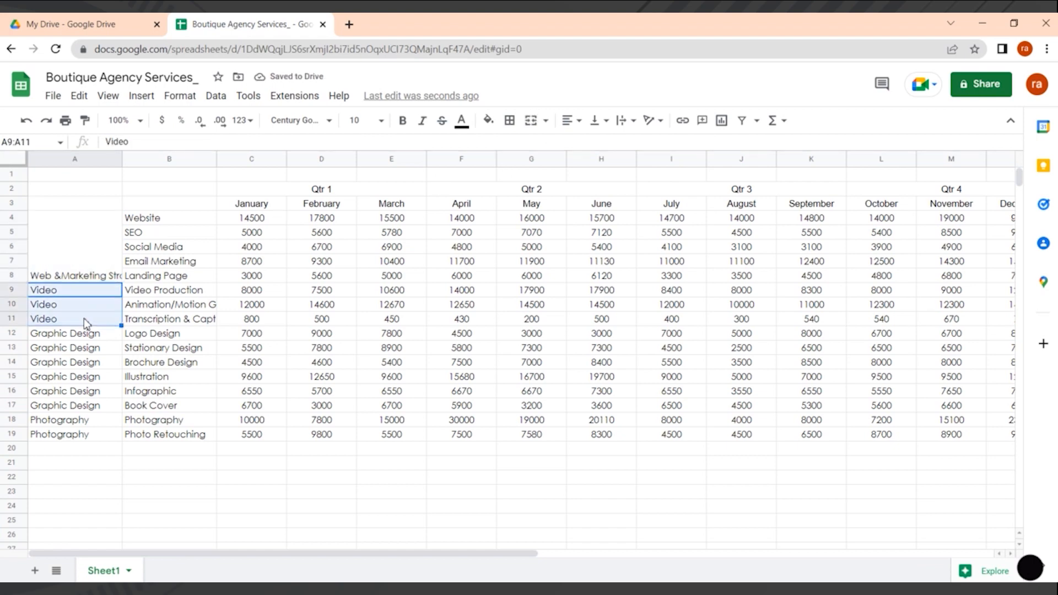
left_click(545, 121)
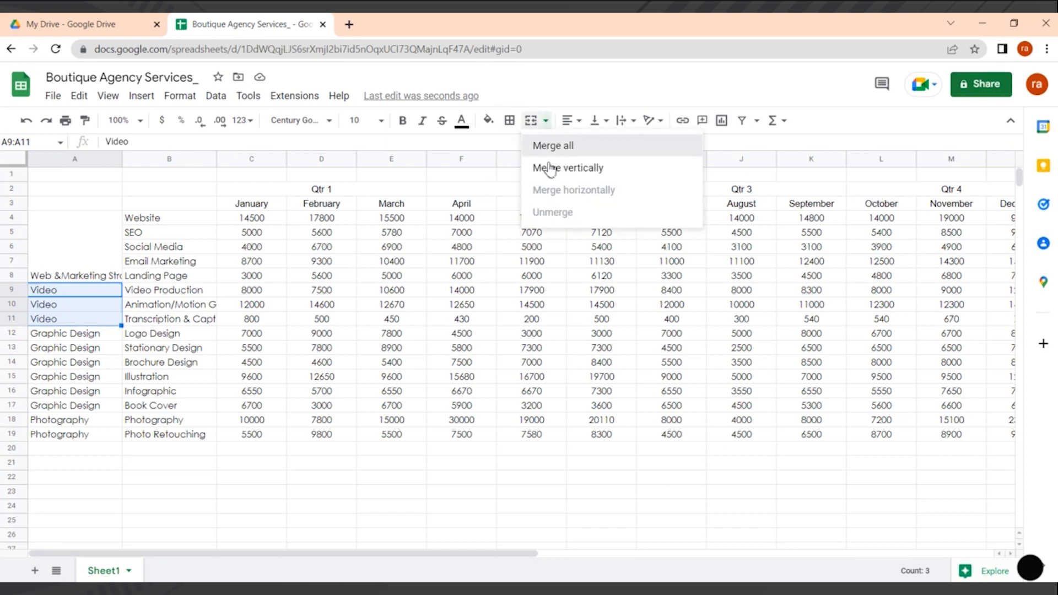
left_click(563, 156)
Step: Merge the Graphic Design cells A12:A17 into one cell and the Photography cells A18:A19 into another
left_click(86, 339)
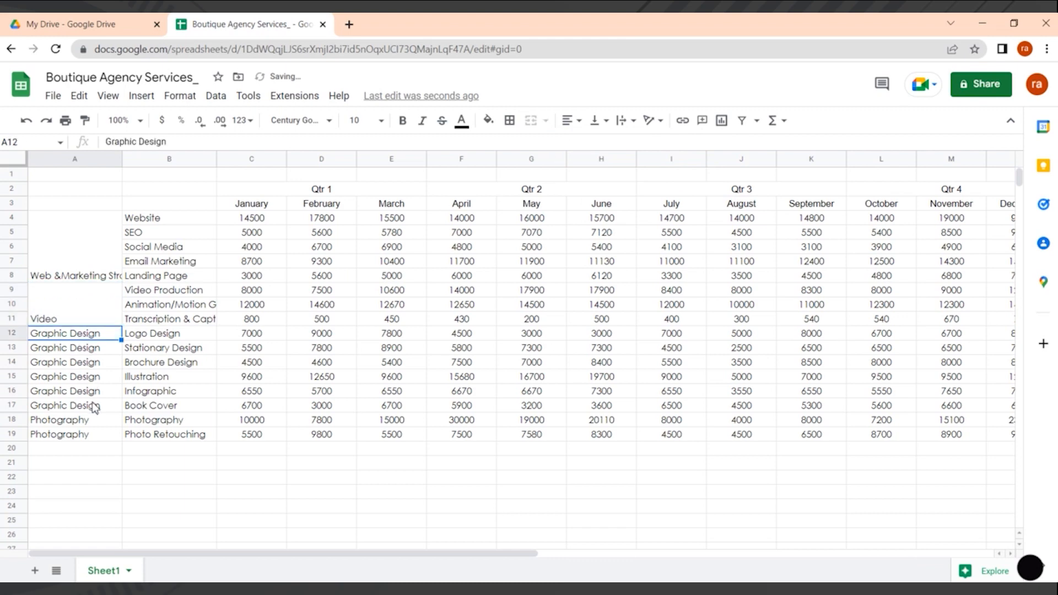
left_click(95, 408, "shift")
left_click(546, 121)
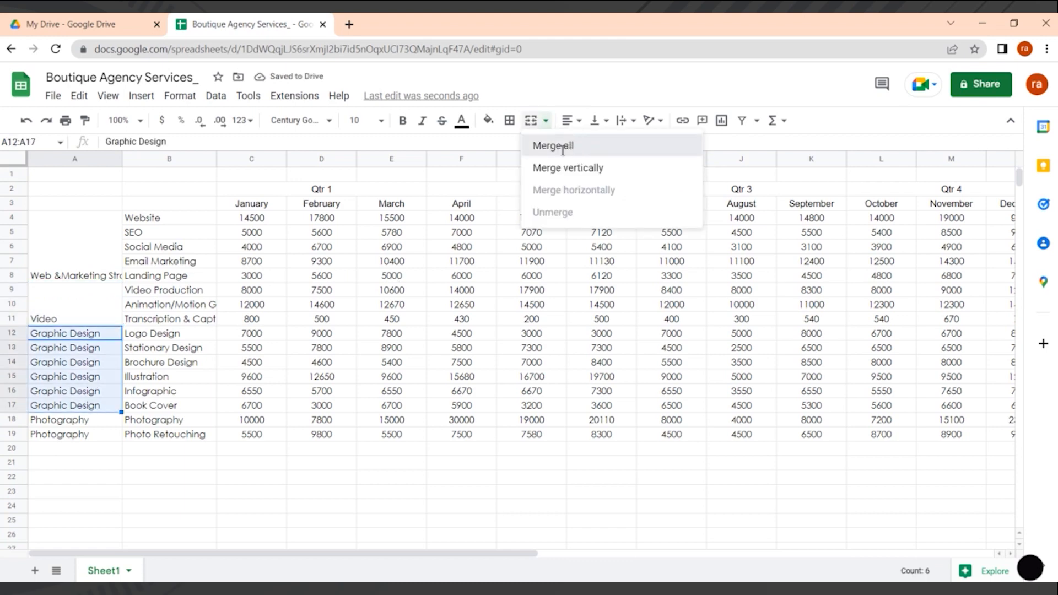
left_click(575, 145)
left_click(104, 421)
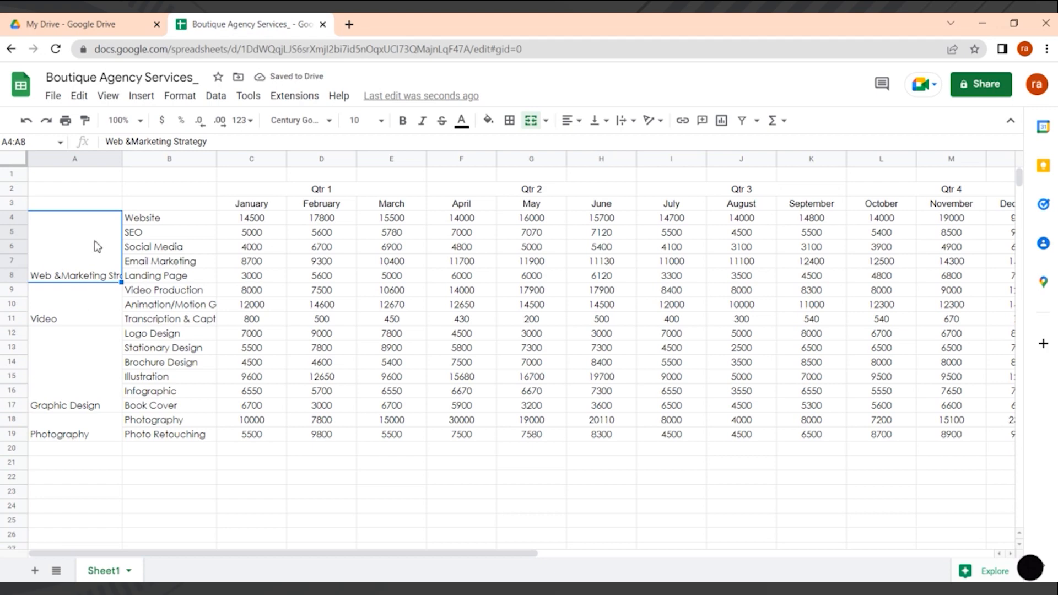
left_click(580, 523)
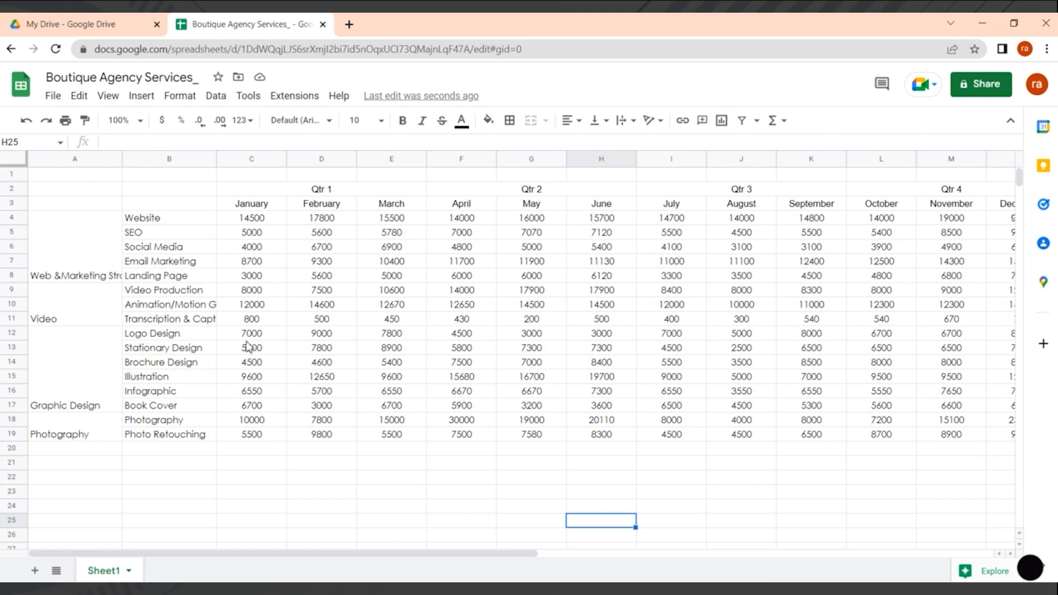
left_click(307, 479)
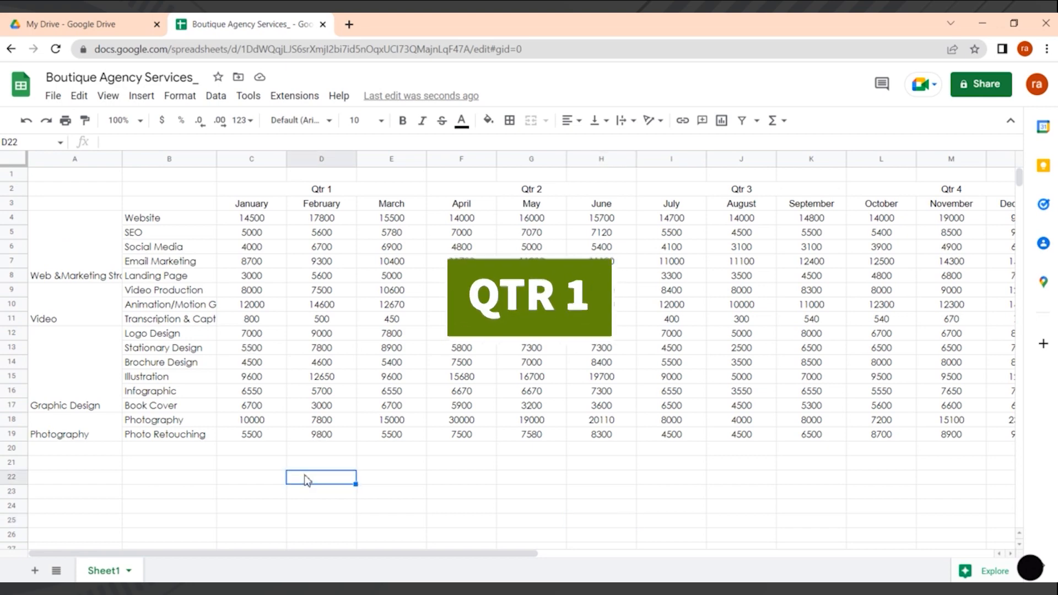
left_click(302, 193)
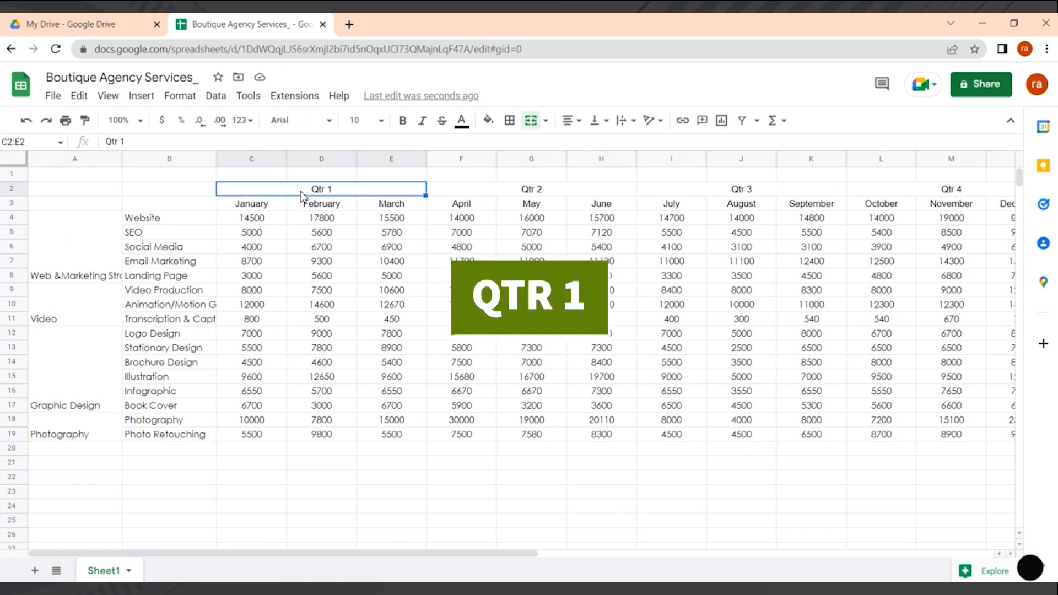
left_click(978, 193, "shift")
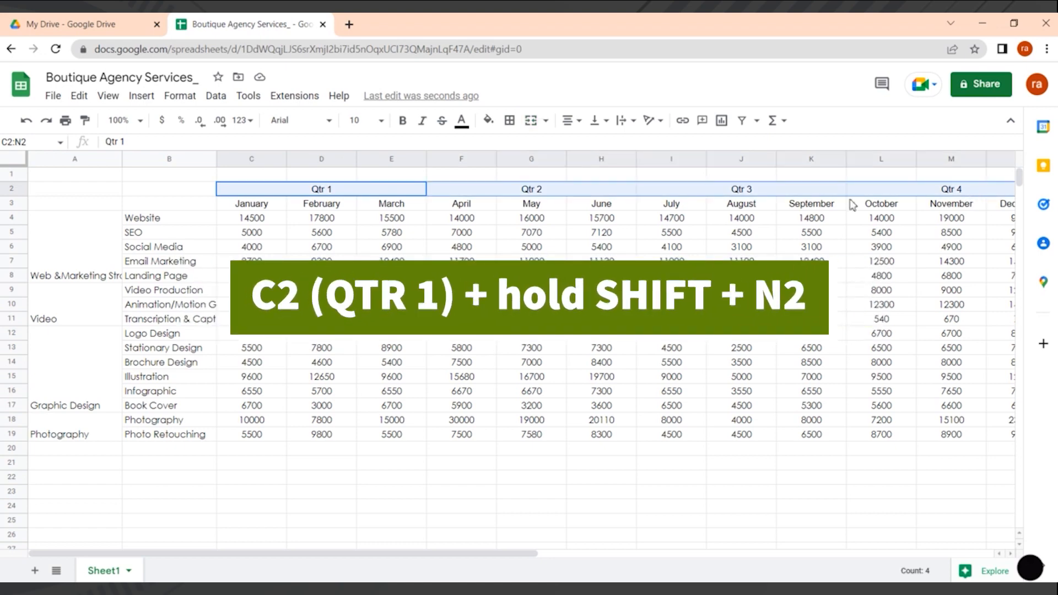
left_click(257, 209)
left_click(339, 508)
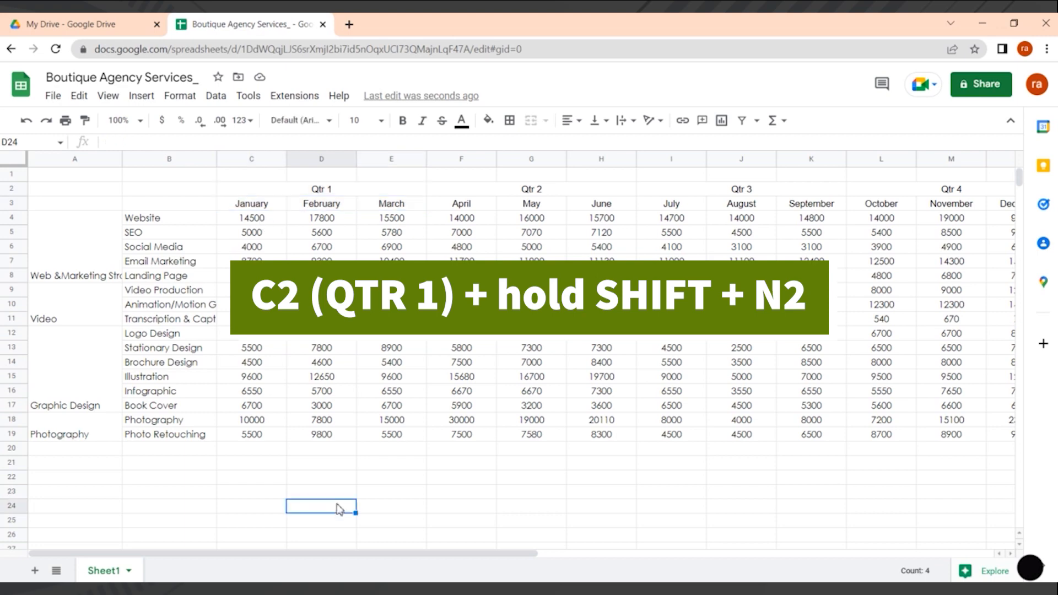
Step: Make the quarter headers and the January to December headers in C2:N3 bold
left_click(251, 192)
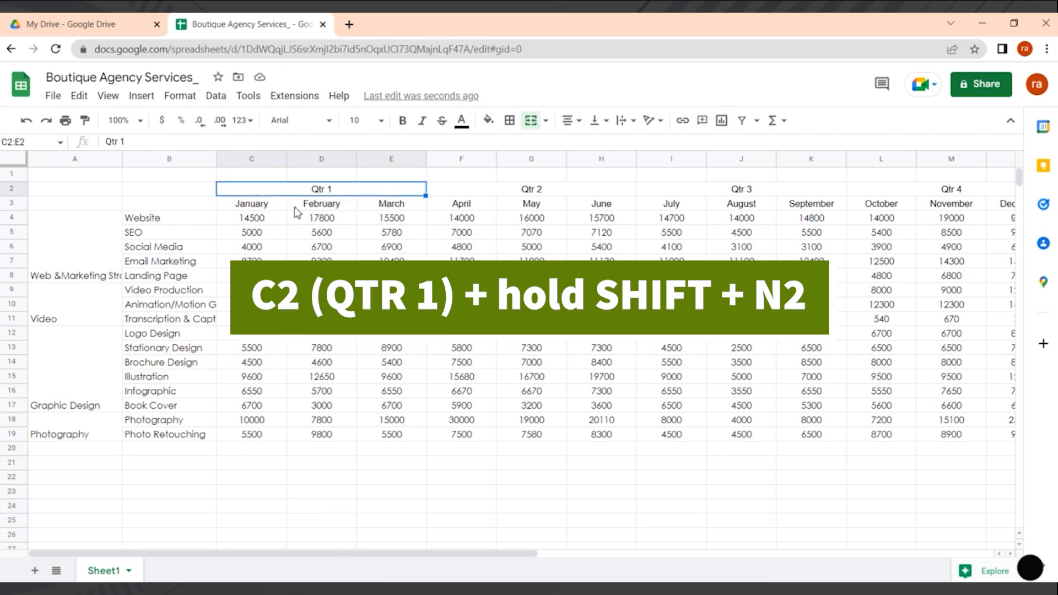
left_click(253, 208, "shift")
left_click_drag(517, 554, 620, 562)
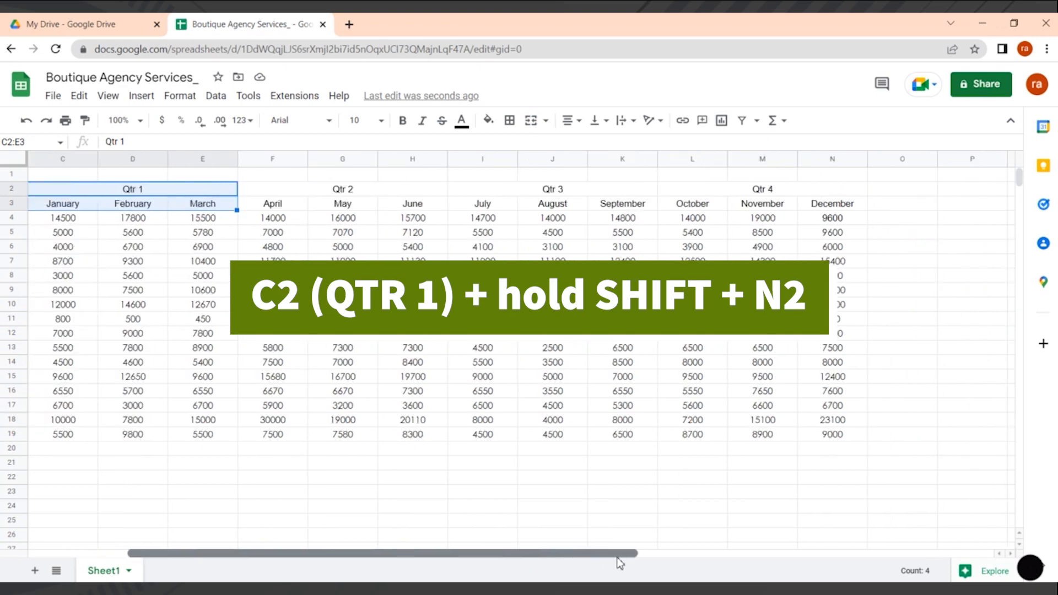
left_click(841, 203, "shift")
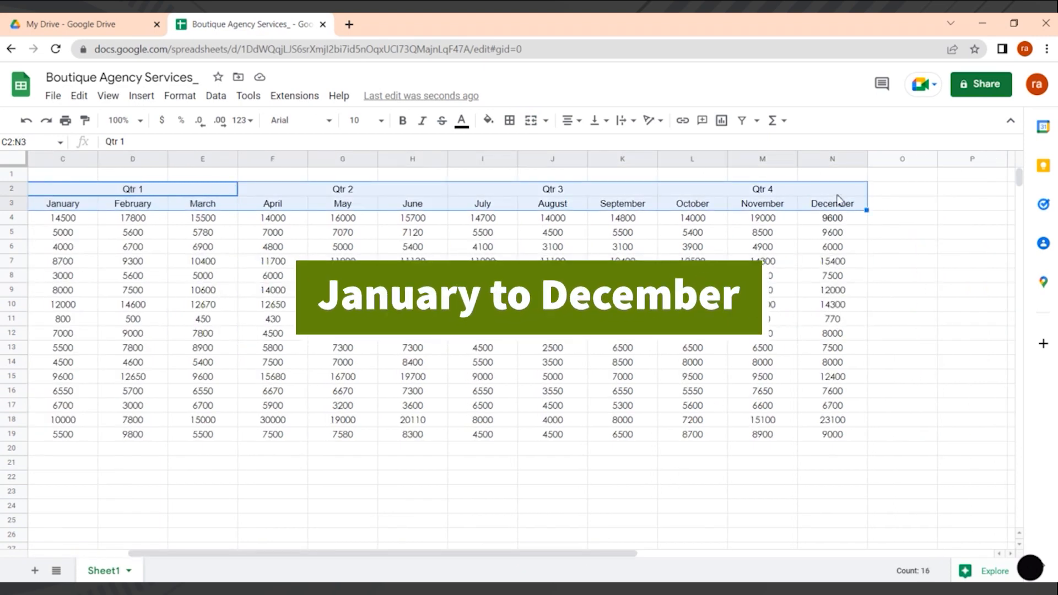
left_click(403, 121)
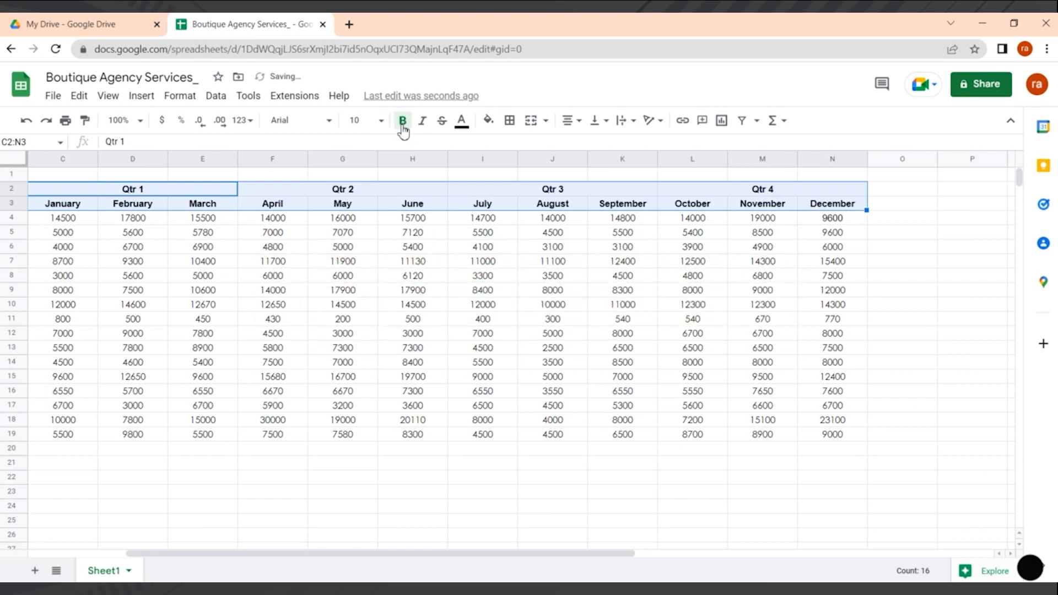
Step: Try Century Gothic on the quarter and month headers in C2:N3, and set their font to Default (Arial)
left_click(330, 120)
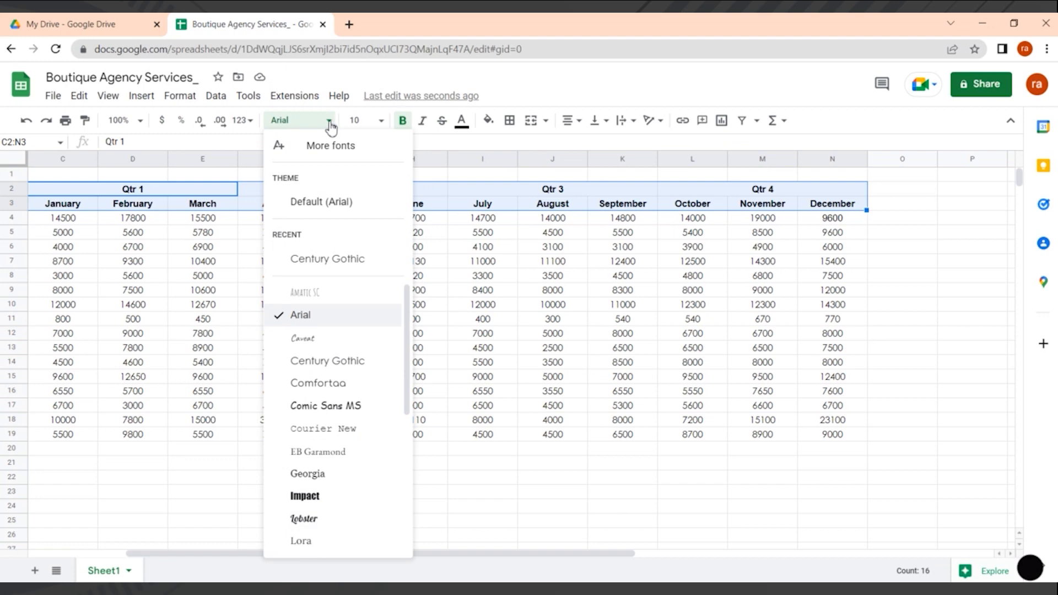
left_click(318, 259)
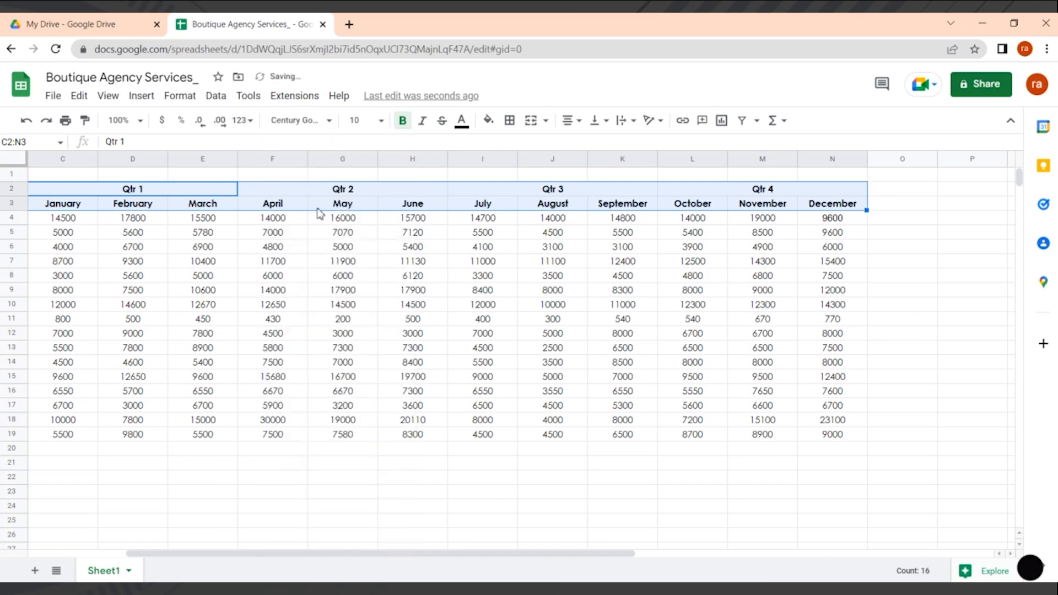
left_click(330, 122)
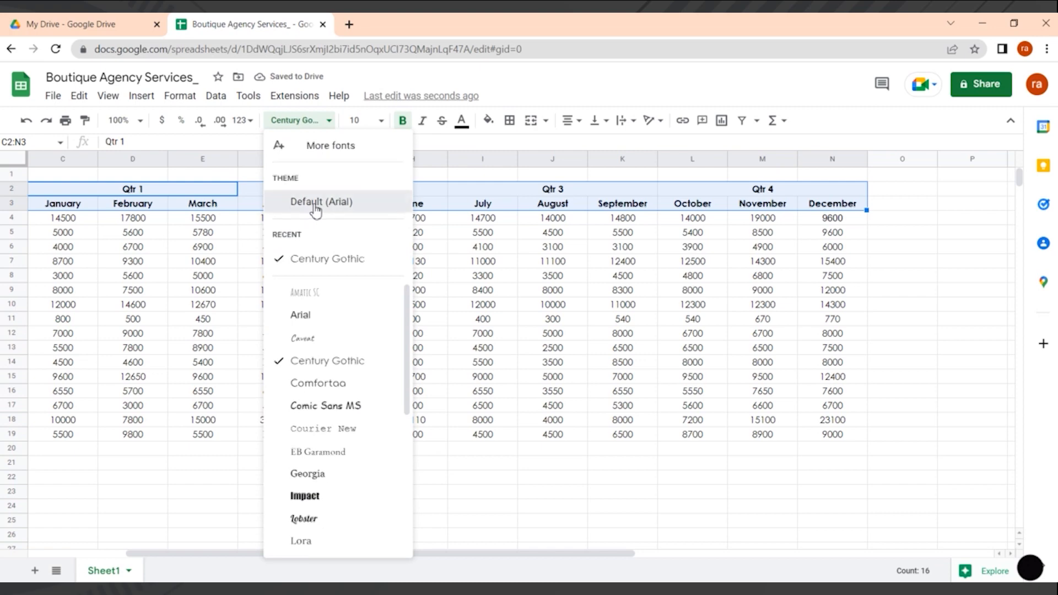
left_click(315, 209)
Step: Make the service categories and service names in A4:B19 bold
left_click_drag(456, 557, 417, 557)
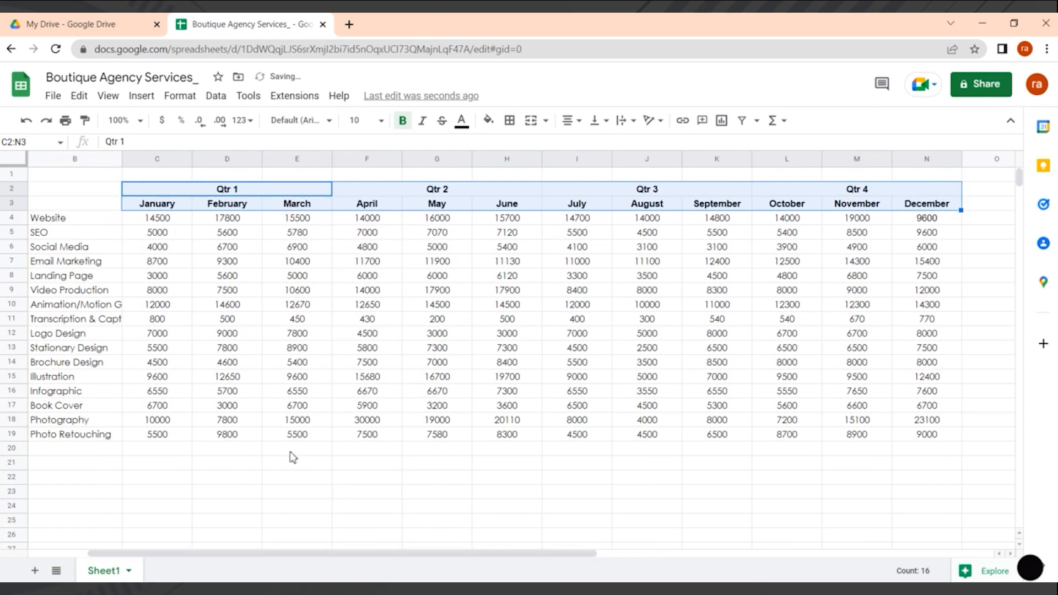
left_click(86, 222)
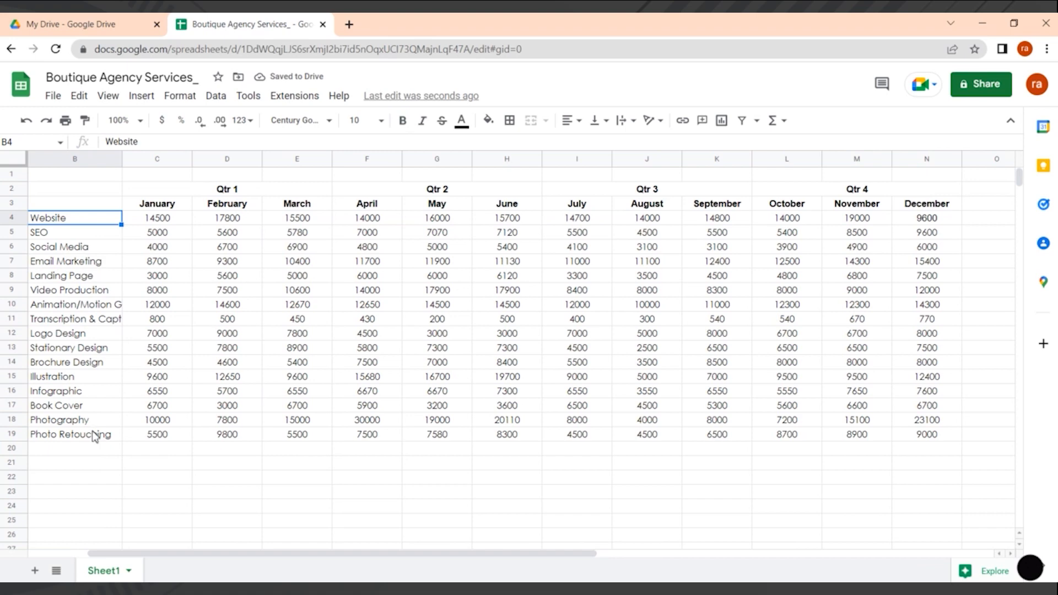
left_click_drag(191, 555, 177, 557)
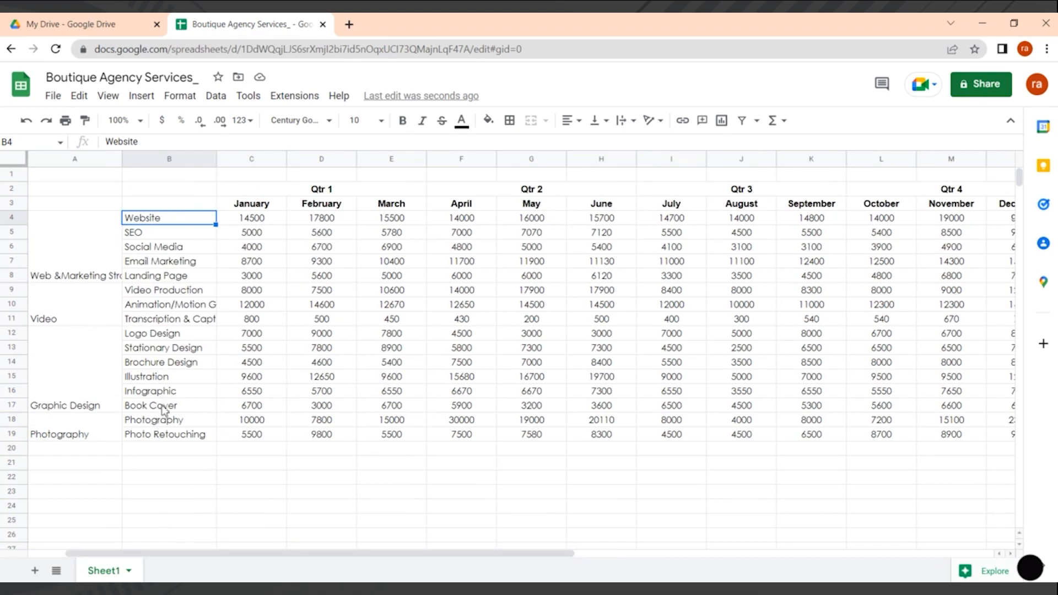
left_click_drag(60, 274, 72, 232)
left_click_drag(191, 229, 200, 441)
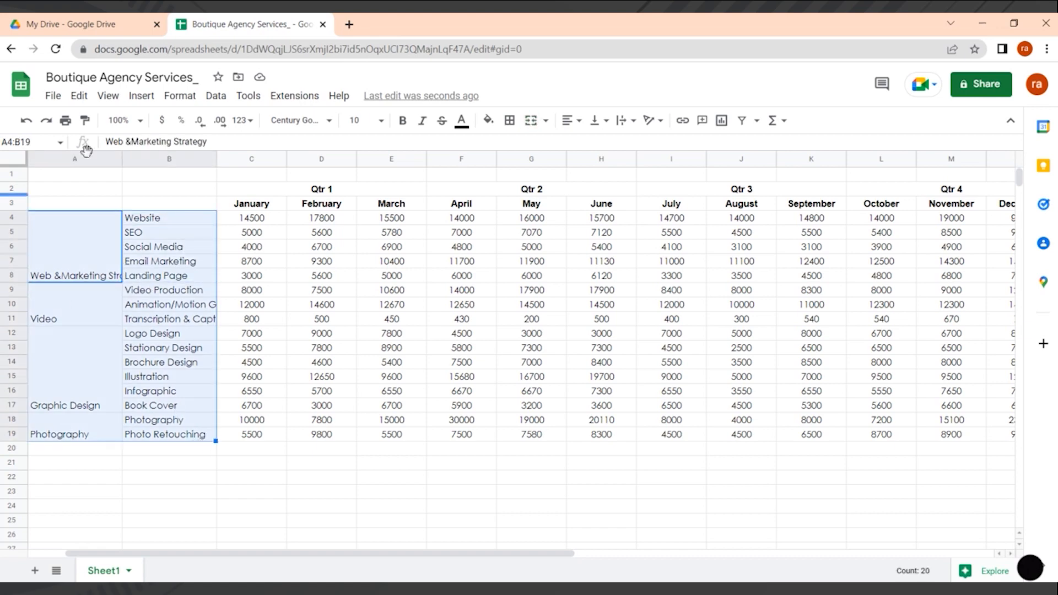
left_click(403, 121)
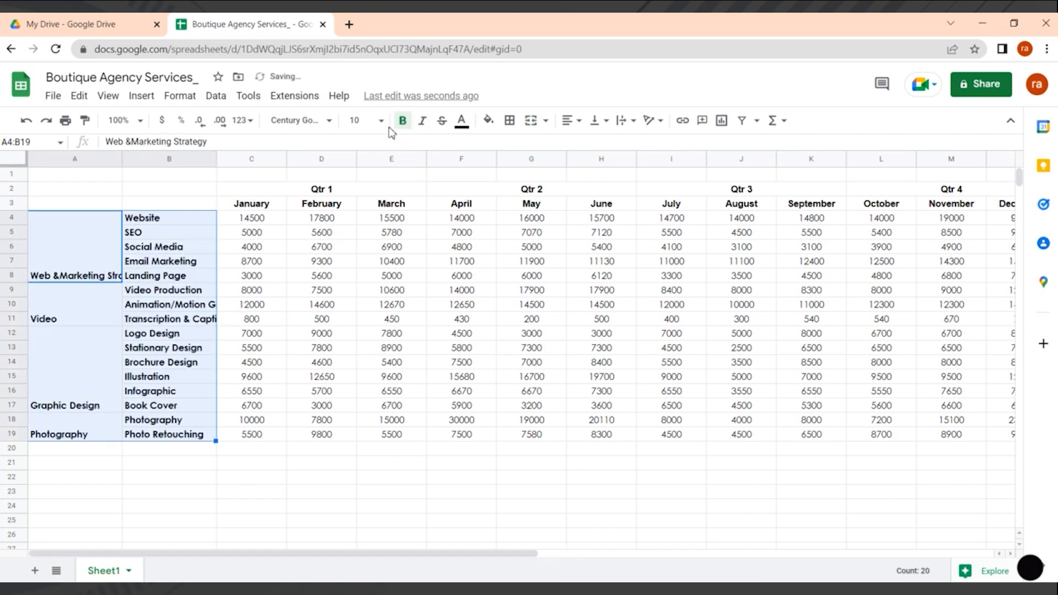
left_click(369, 536)
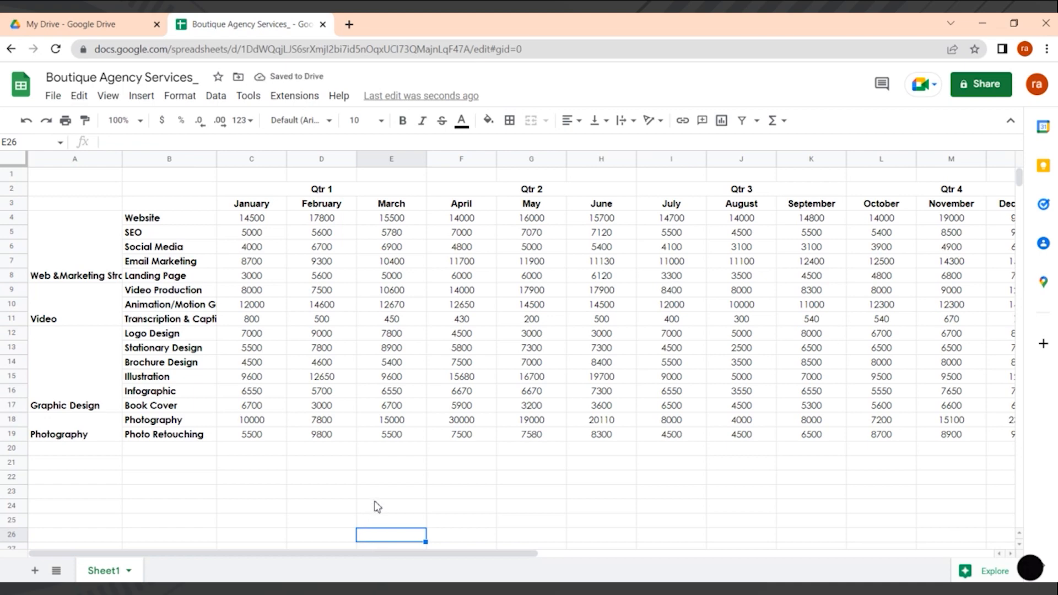
Step: Try a standard teal fill on the quarter and month headers in C2:N3, and undo the fill
left_click_drag(437, 549, 496, 555)
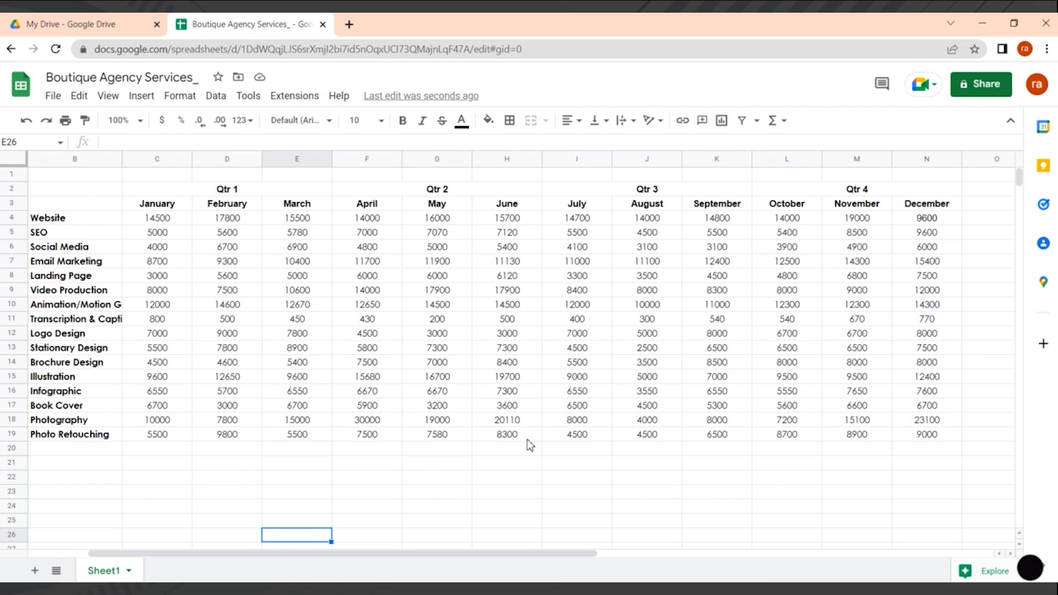
left_click(207, 195)
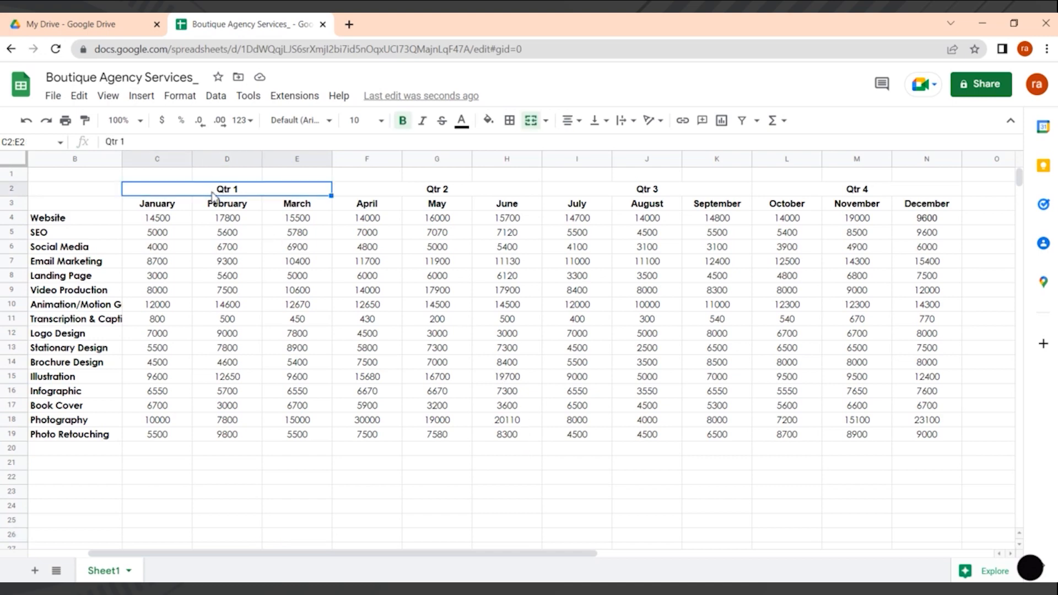
left_click(938, 208, "shift")
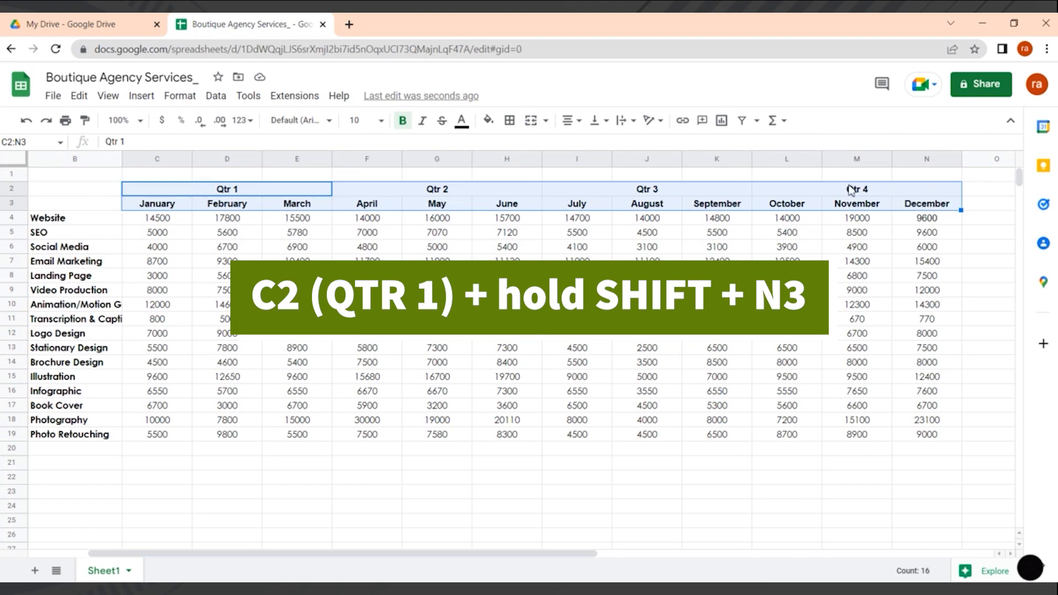
left_click(489, 123)
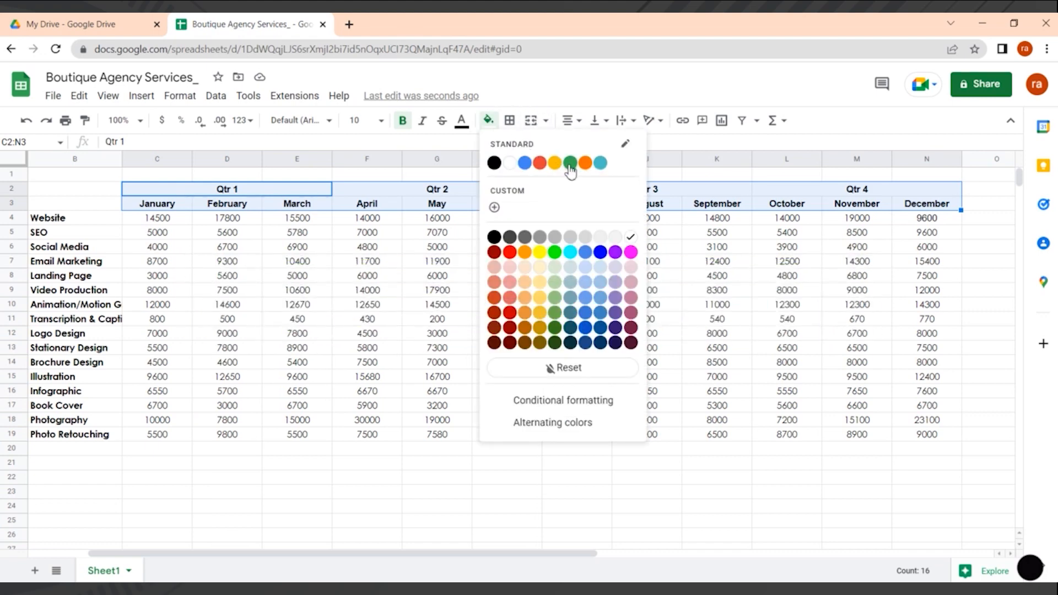
left_click(601, 164)
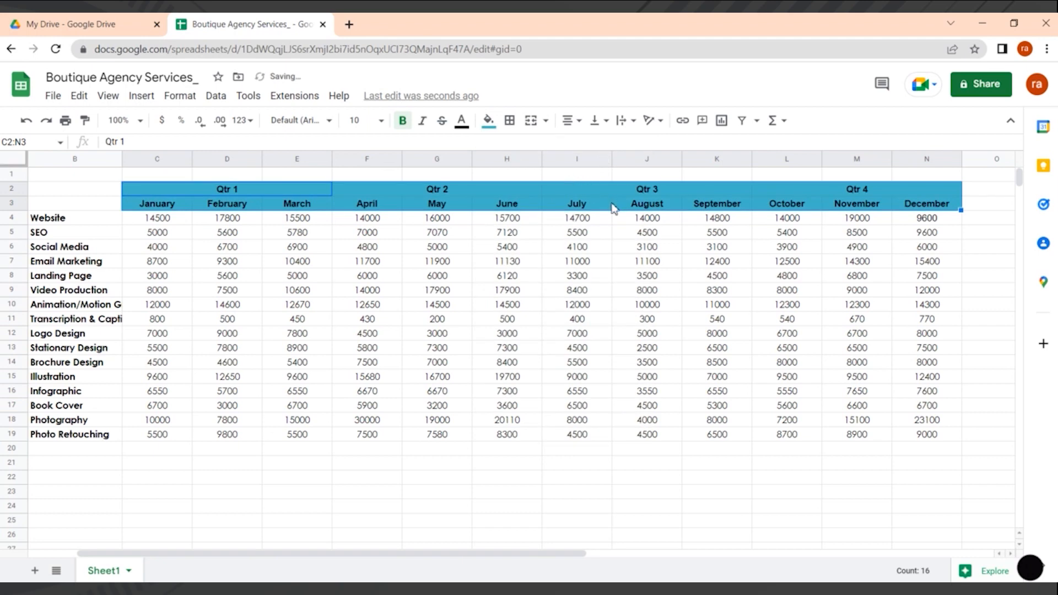
left_click(490, 123)
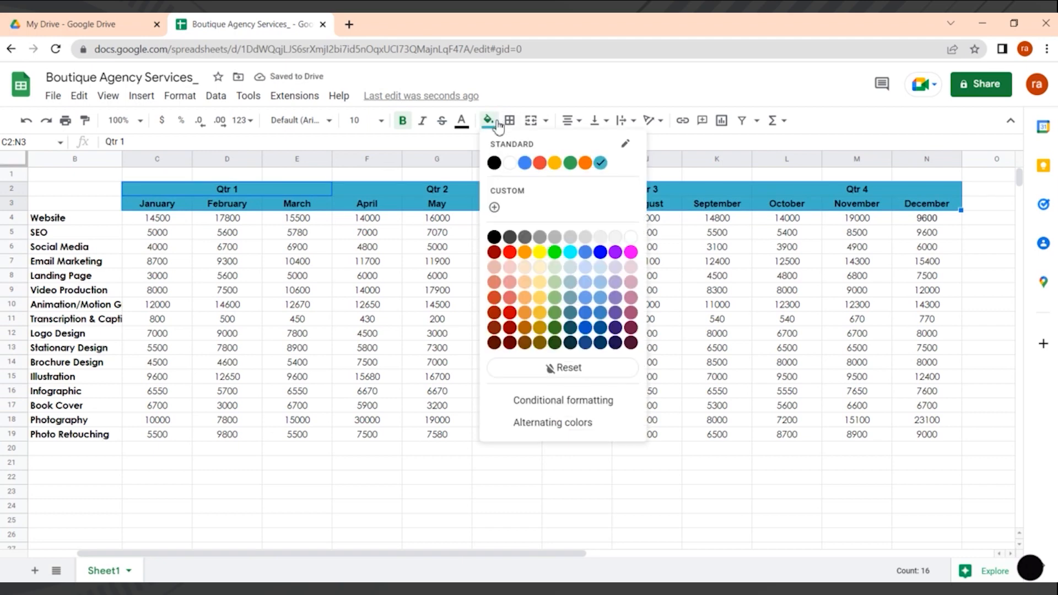
left_click(729, 353)
left_click(711, 503)
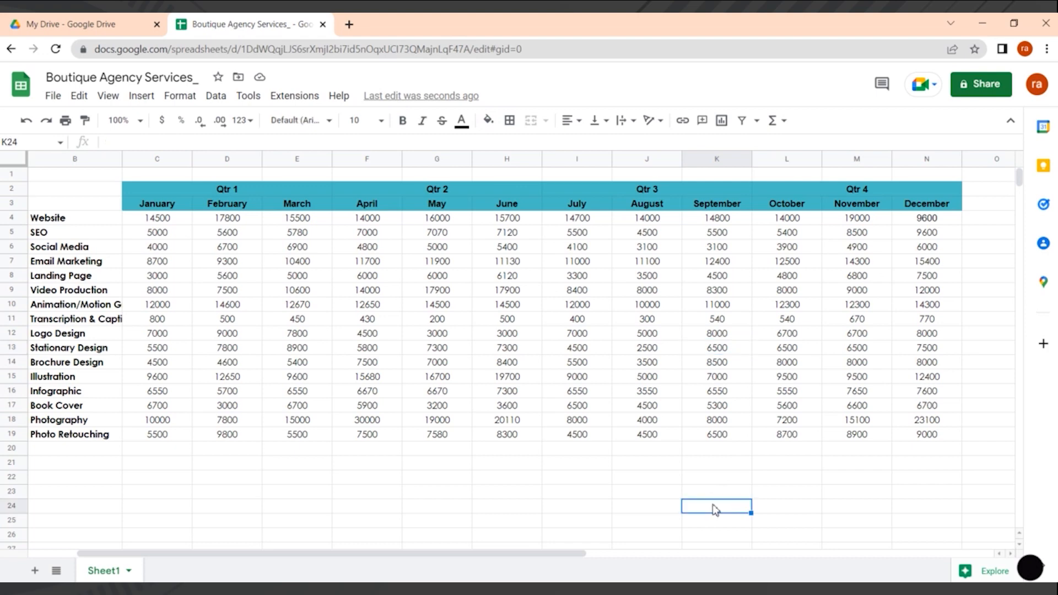
key("ctrl+z")
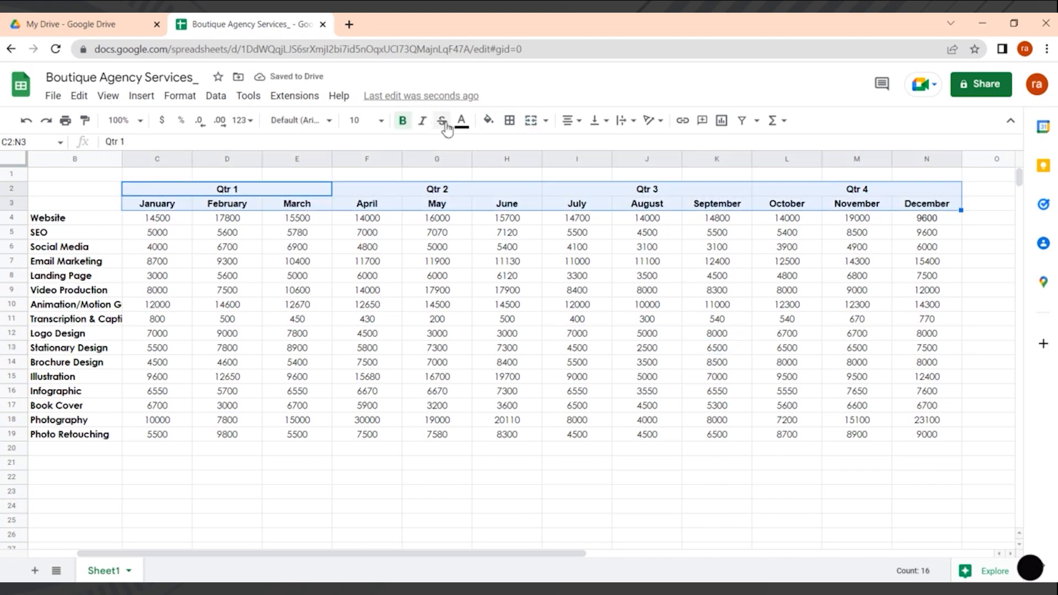
Step: Fill the quarter and month headers in C2:N3 with a light blue color
left_click(488, 121)
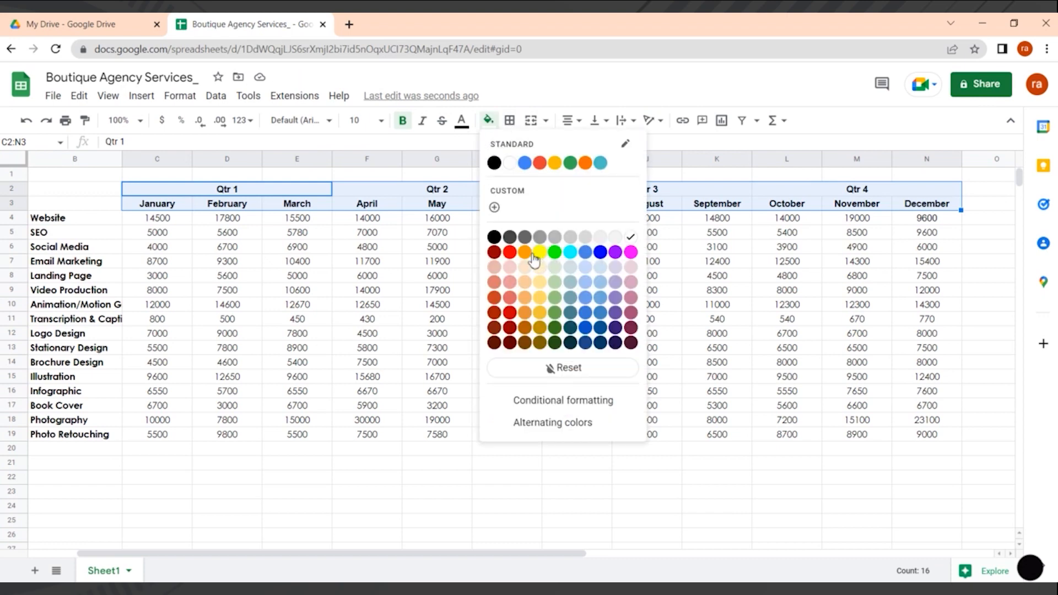
left_click(586, 270)
left_click(351, 495)
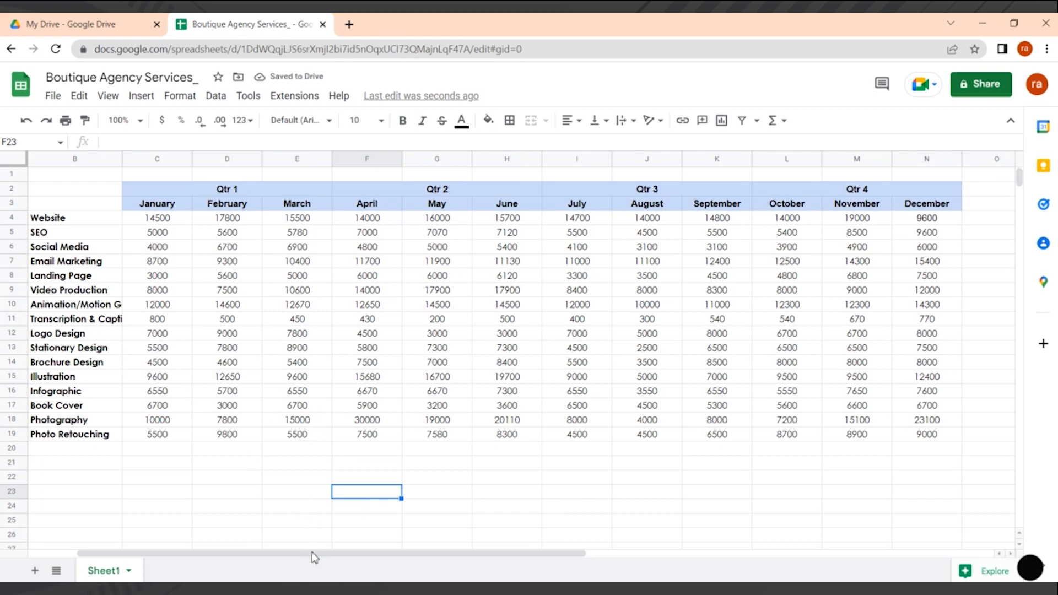
Step: Fill the service names in B4:B19 with a light cyan color
left_click_drag(317, 556, 272, 558)
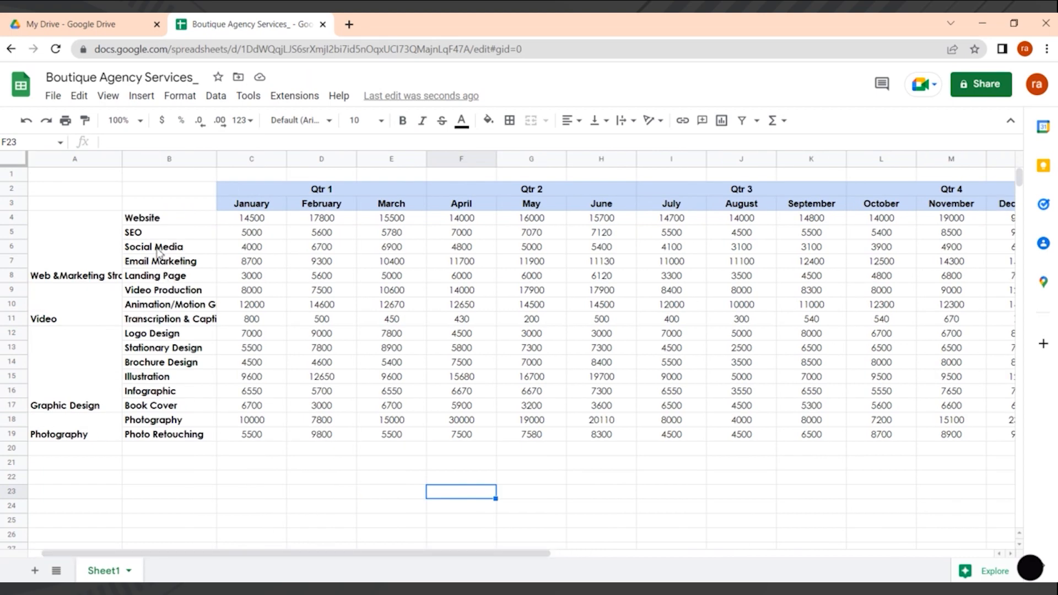
key("Down")
key("Down")
key("Down")
left_click(177, 226)
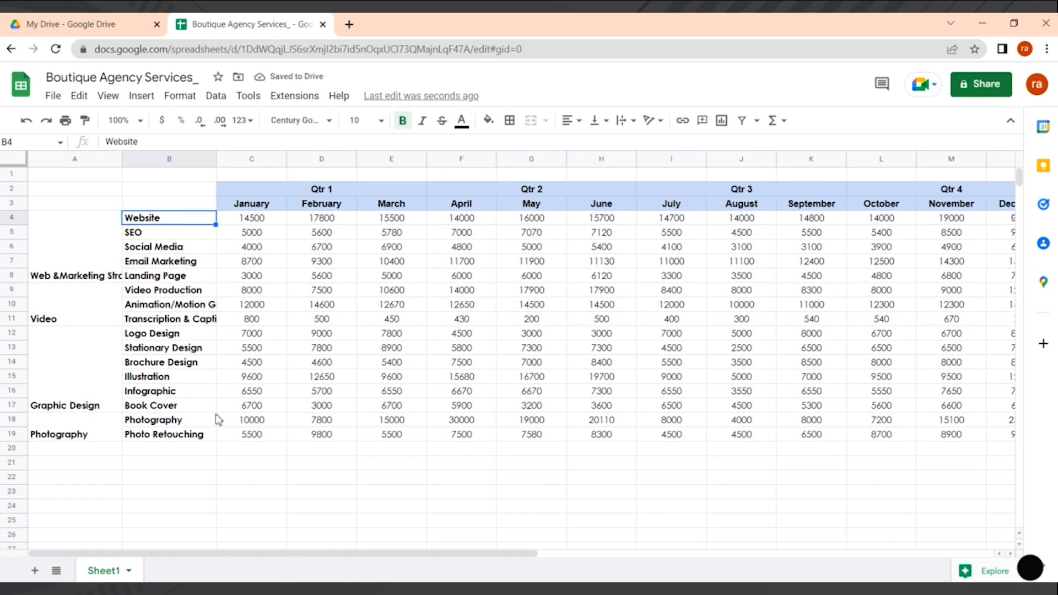
left_click(212, 440, "shift")
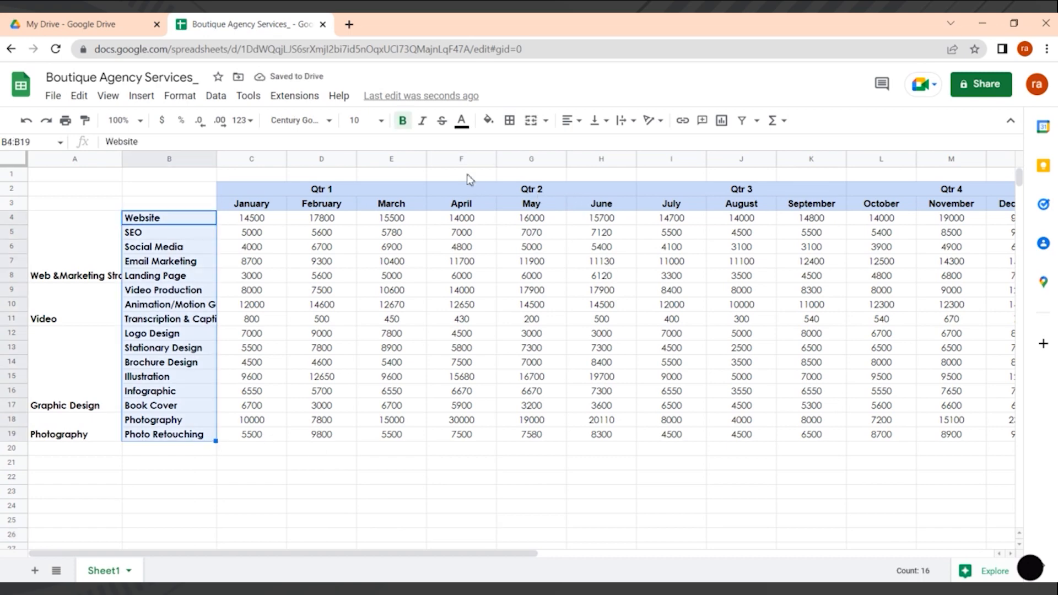
left_click(488, 120)
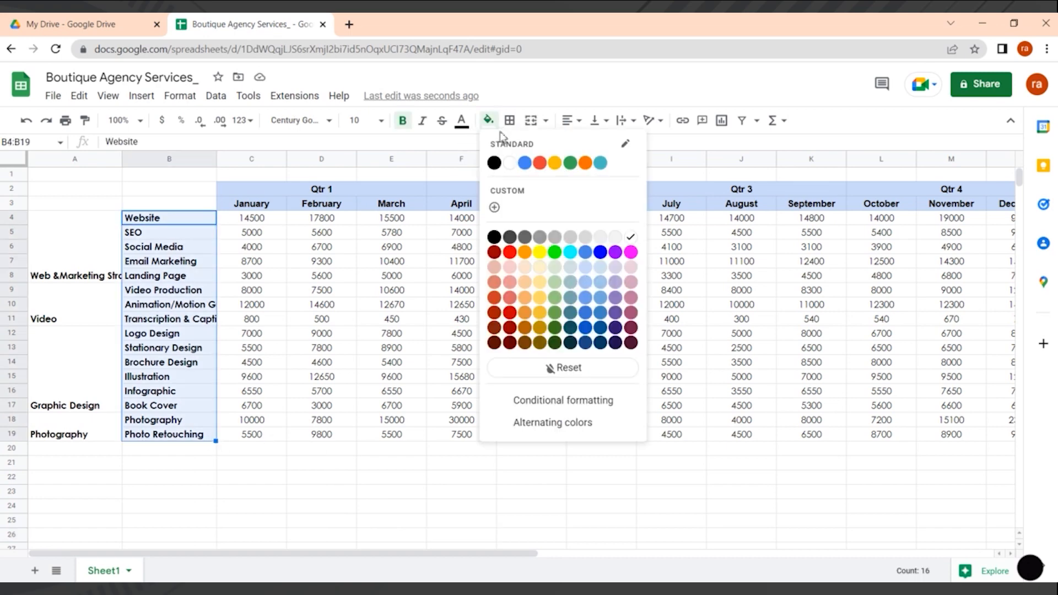
left_click(571, 274)
left_click(353, 508)
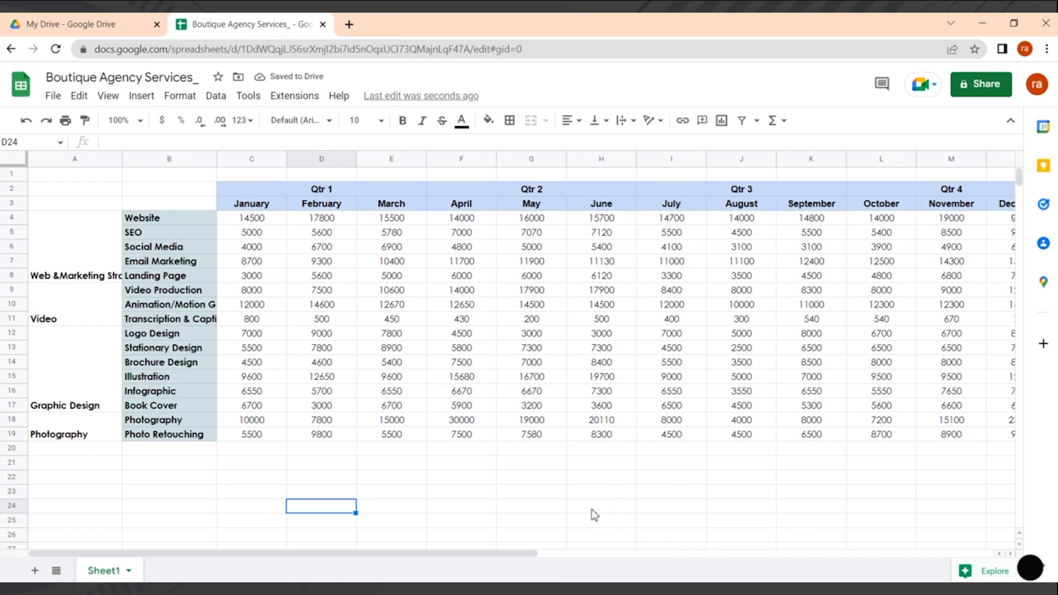
Step: Try inner borders on the table range B2:N19, and clear the borders
left_click(146, 184)
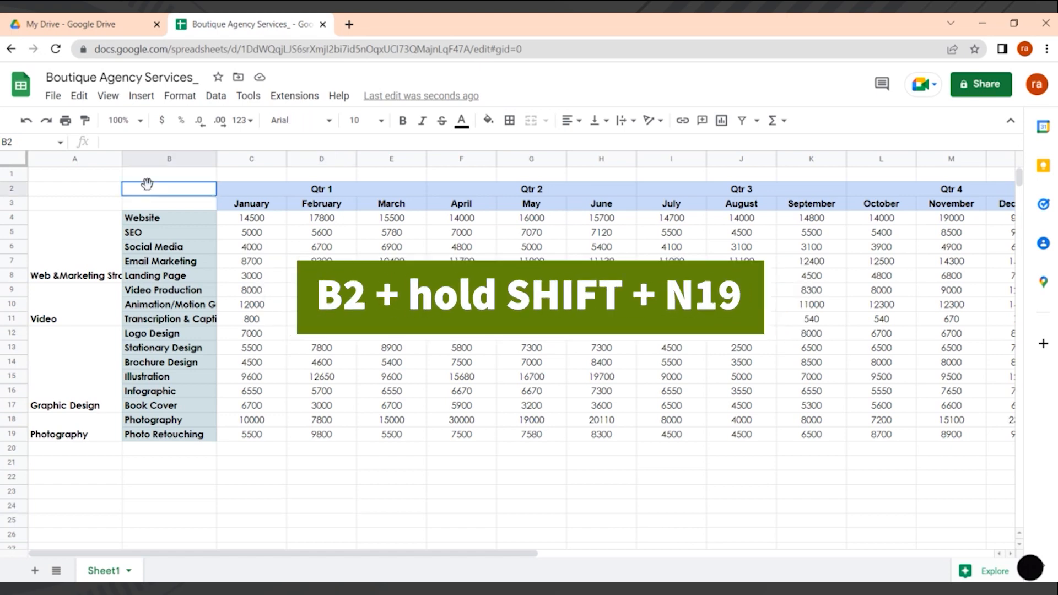
left_click_drag(428, 560, 530, 561)
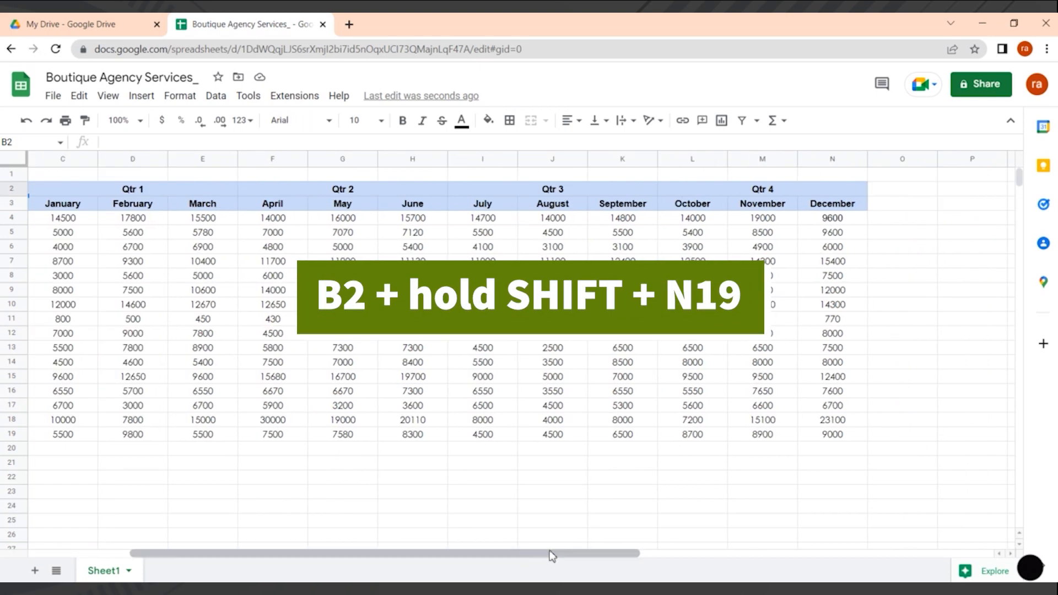
left_click(863, 440, "shift")
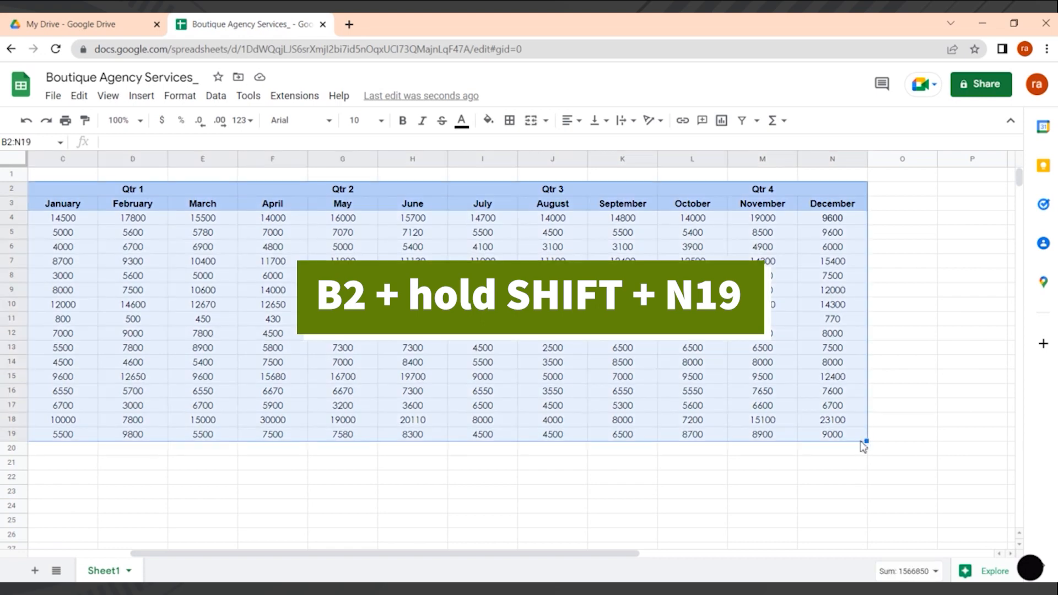
left_click(510, 120)
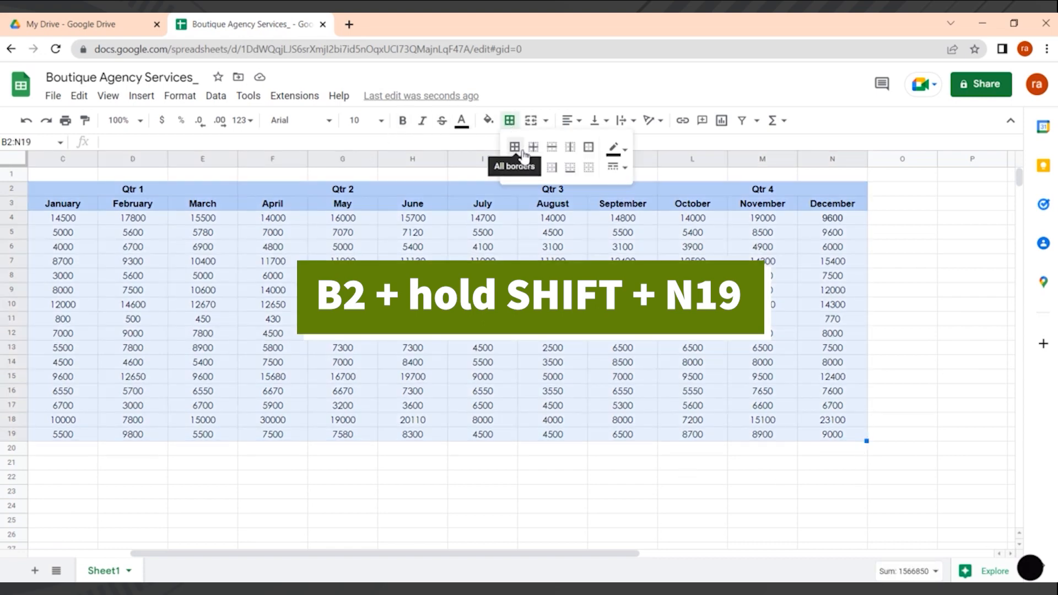
left_click(537, 154)
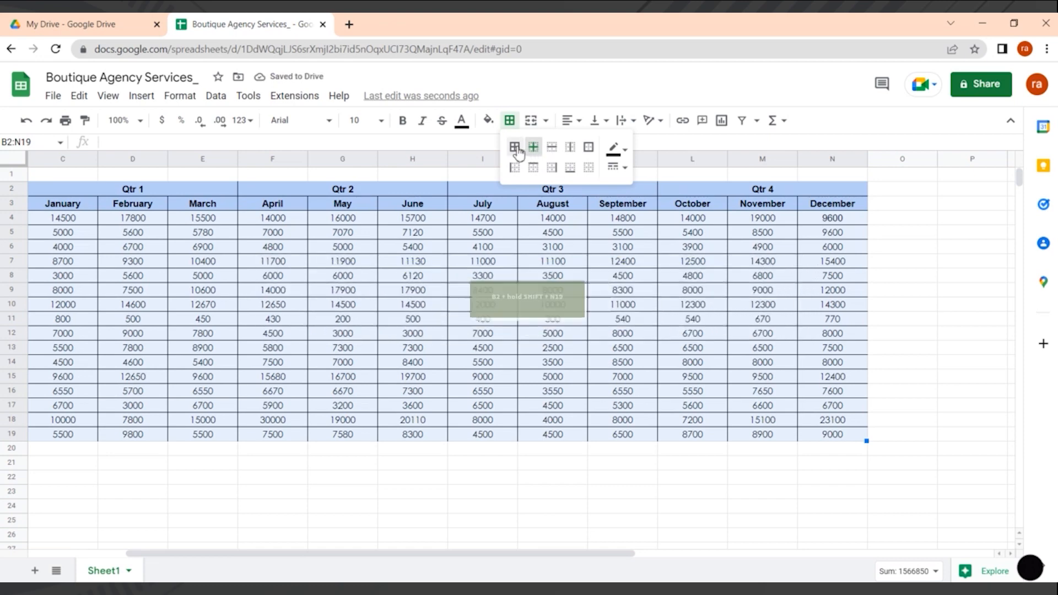
left_click(586, 164)
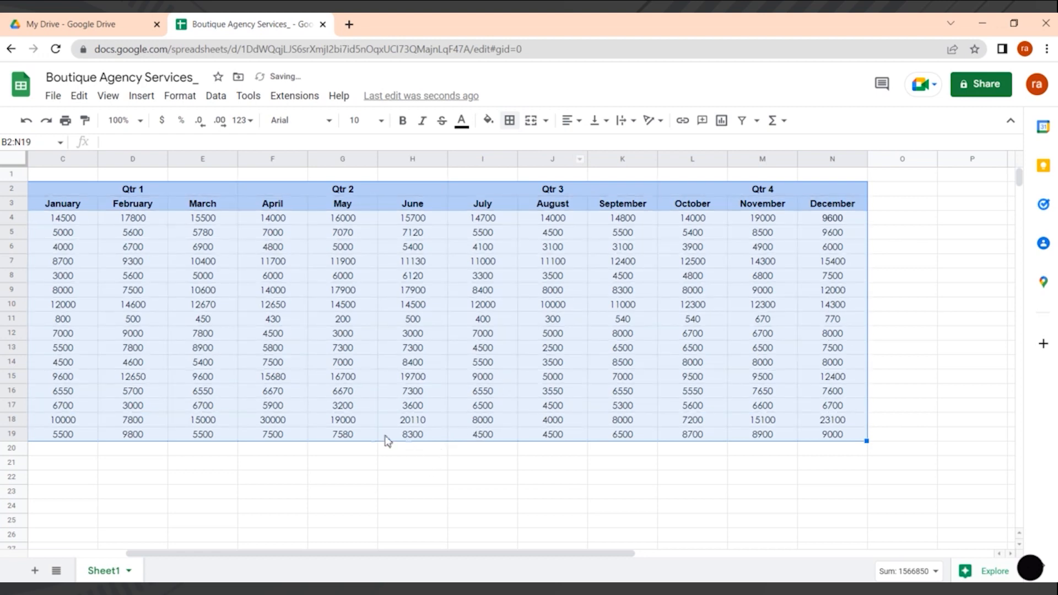
Step: Apply all borders to the table range B2:N19
left_click_drag(470, 554, 432, 553)
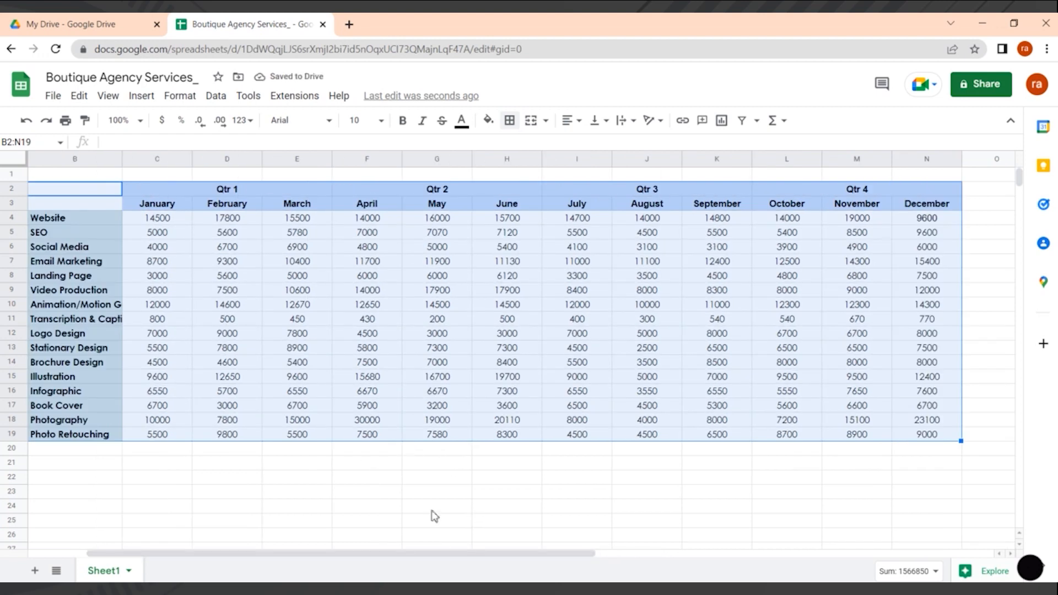
left_click(510, 121)
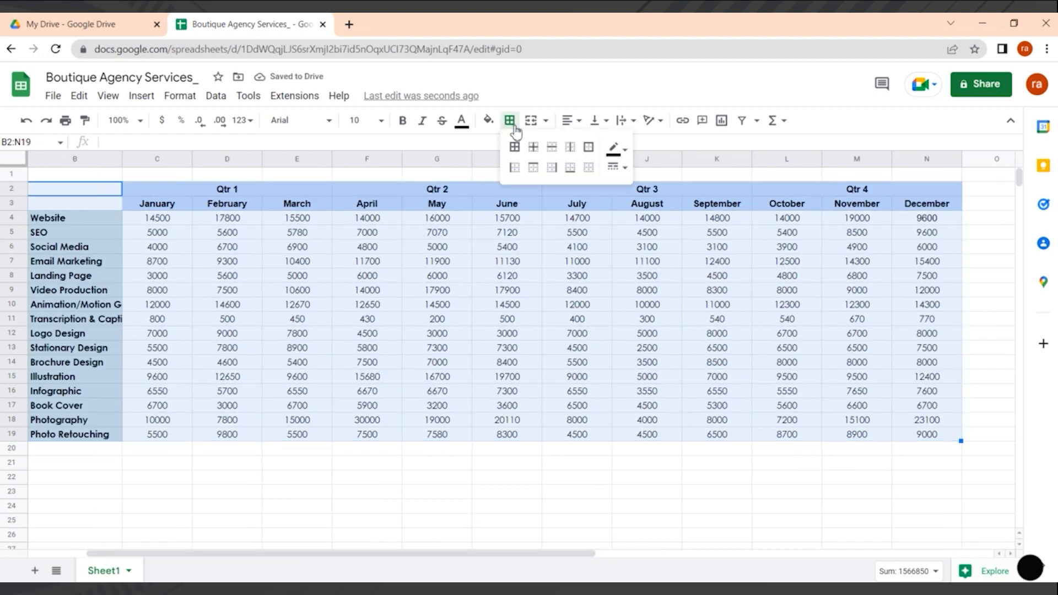
left_click(516, 148)
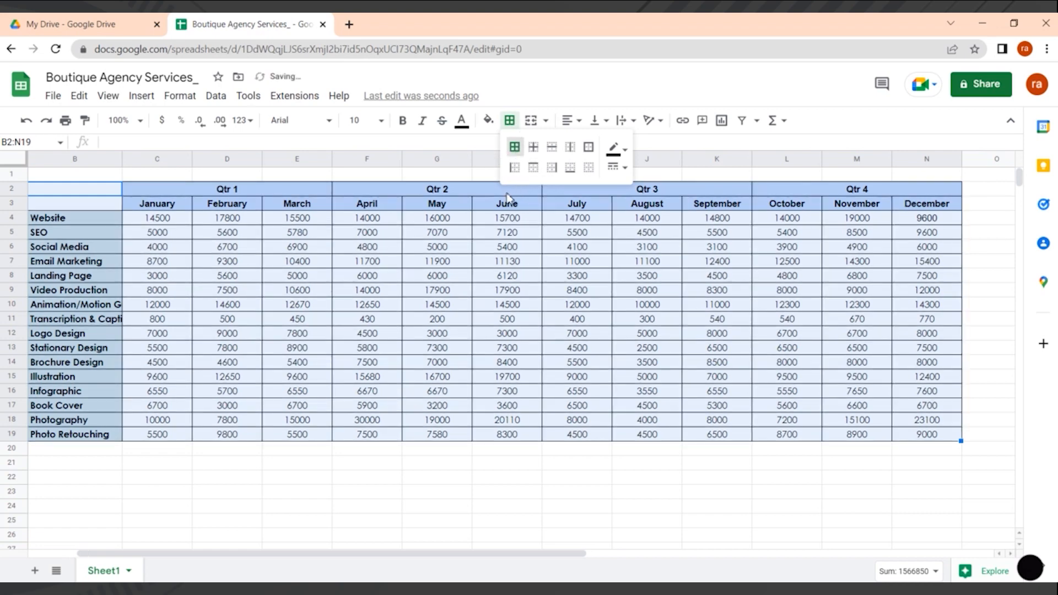
Step: Try the inner borders option on B2:N19 again, and undo that border change
left_click(534, 147)
left_click(465, 493)
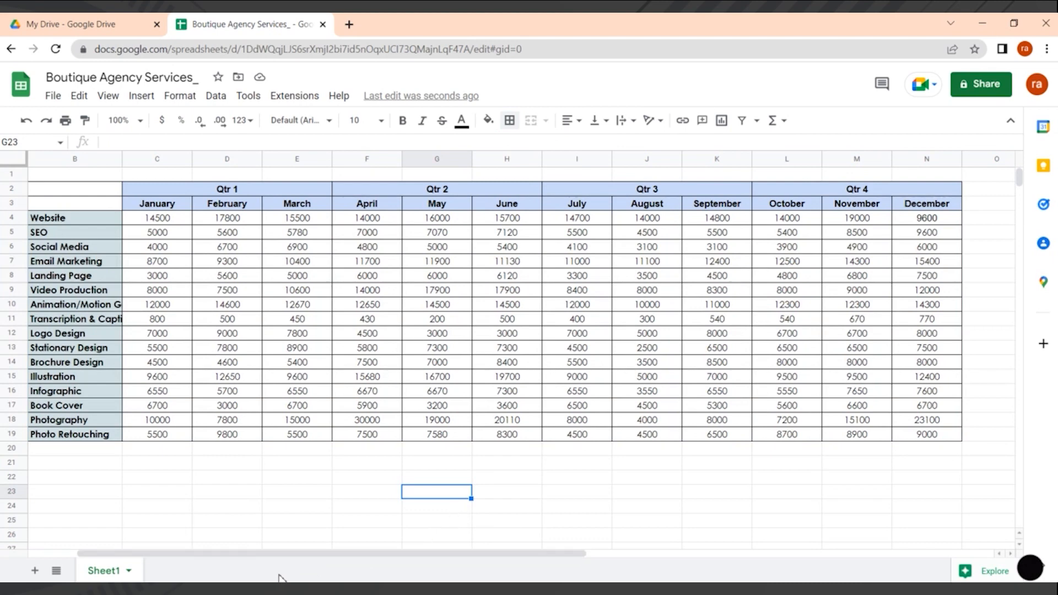
key("ctrl+z")
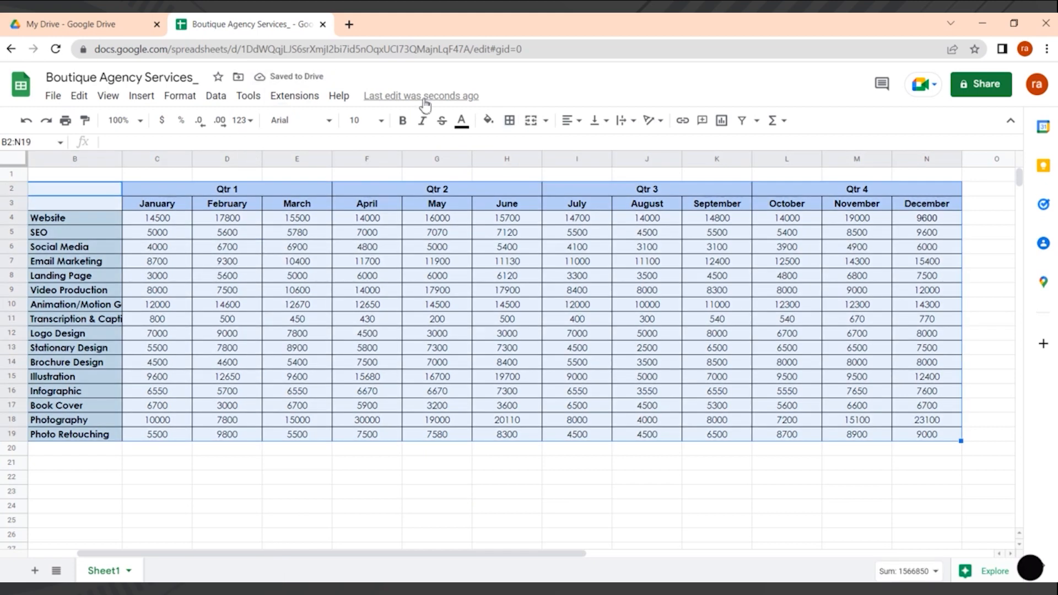
Step: Reapply all borders to the table range B2:N19, and undo the border changes
left_click(514, 122)
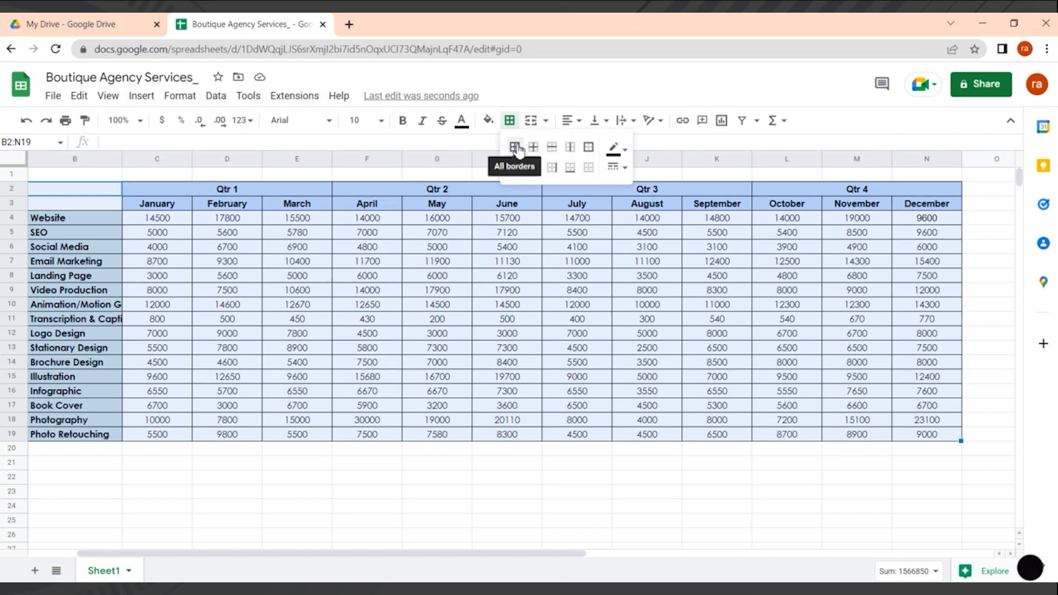
left_click(516, 148)
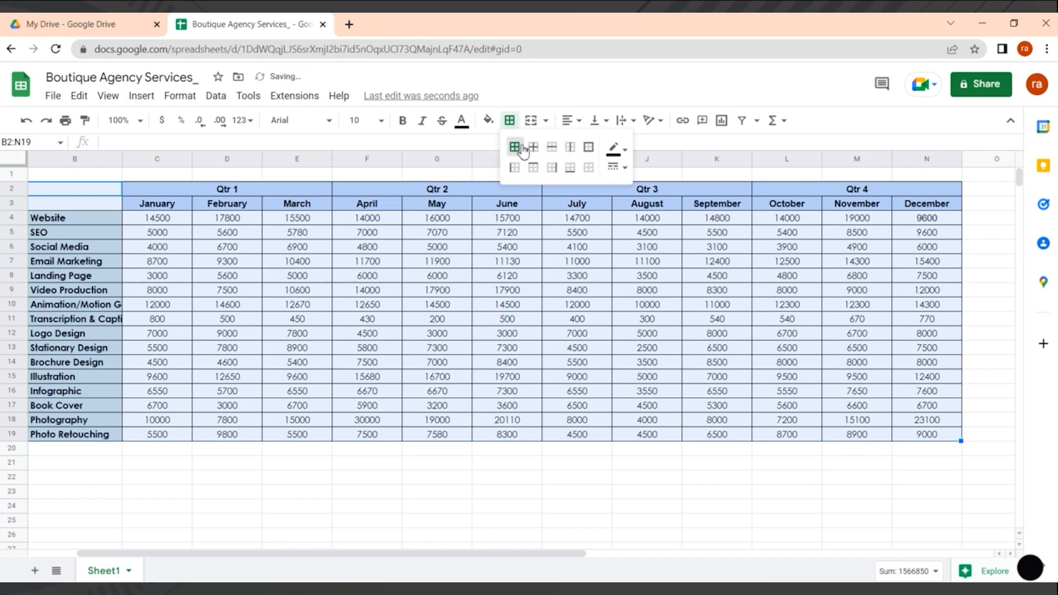
left_click(466, 461)
key("ctrl+z")
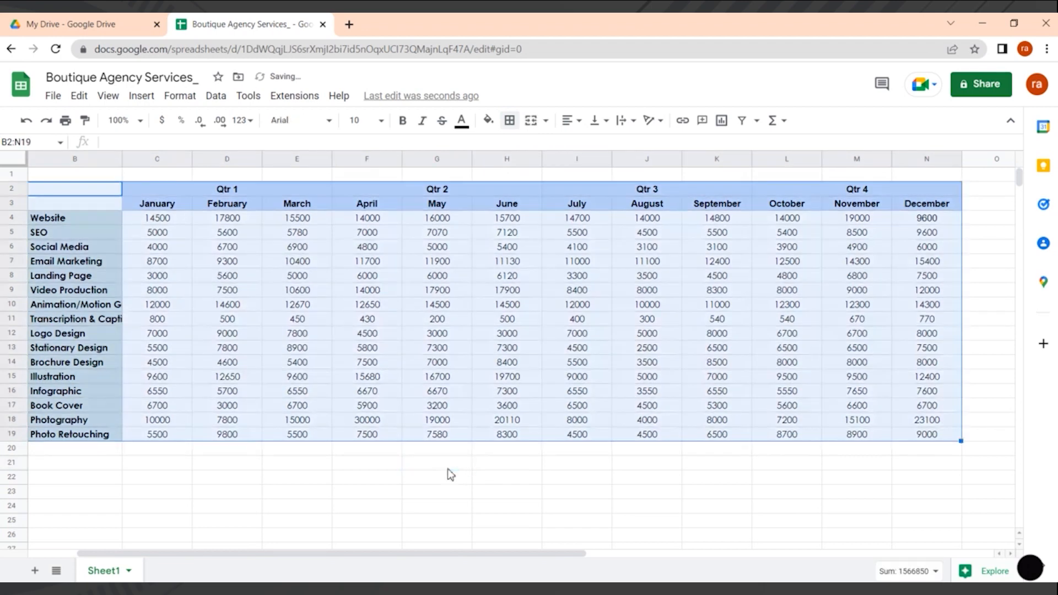
left_click(256, 391)
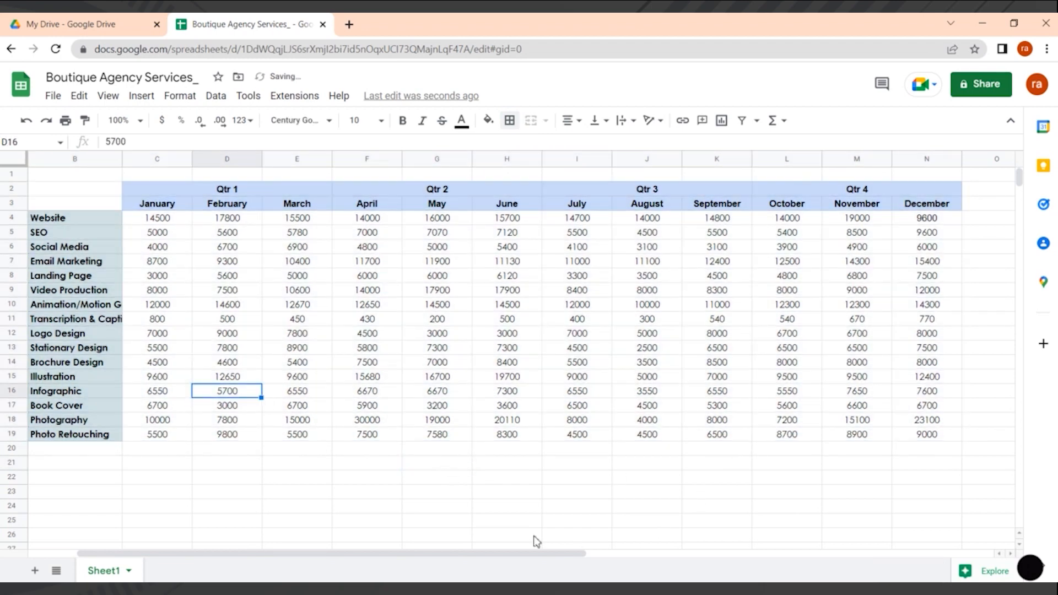
Step: Select the table range B2:N19 again and apply all borders to it
left_click_drag(525, 557, 477, 557)
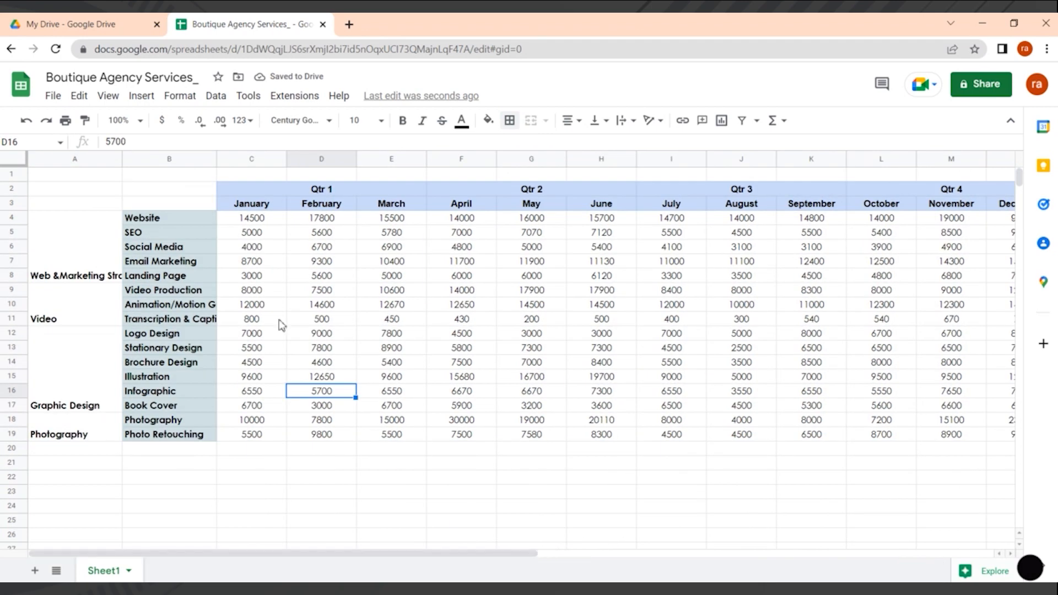
left_click(164, 193)
left_click_drag(528, 560, 595, 558)
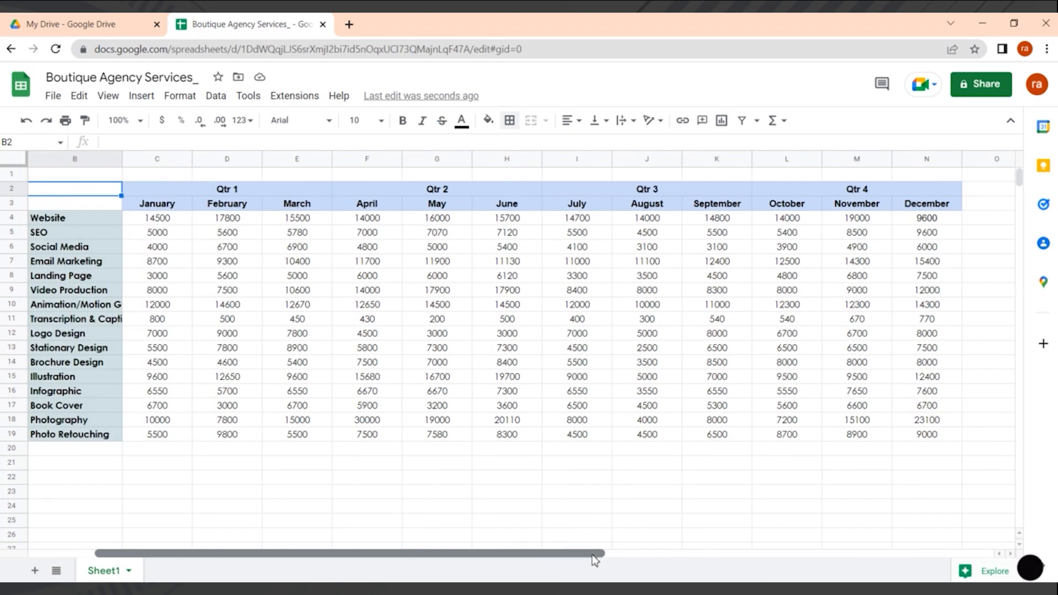
left_click(937, 435, "shift")
left_click(509, 120)
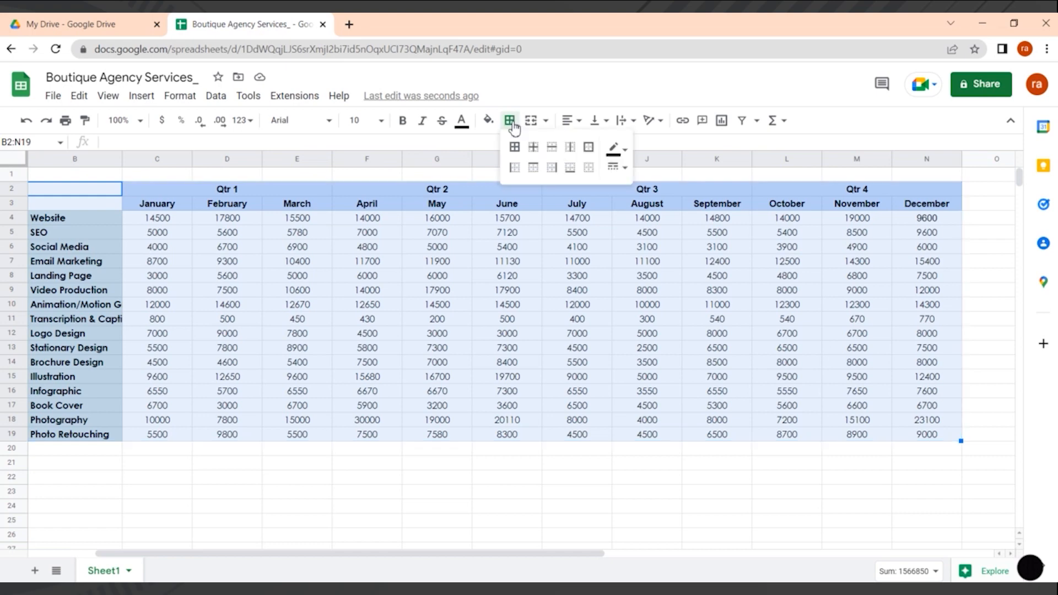
left_click(515, 147)
left_click(463, 508)
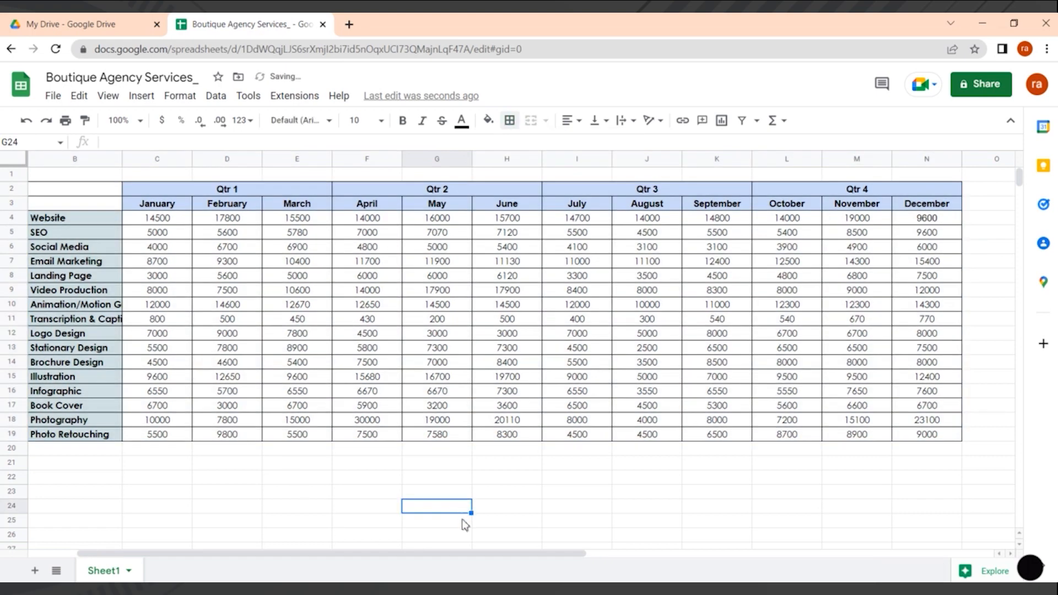
Step: Rotate the Web &Marketing Strategy label in merged cell A4:A8 upward and center it horizontally
left_click_drag(482, 557, 465, 554)
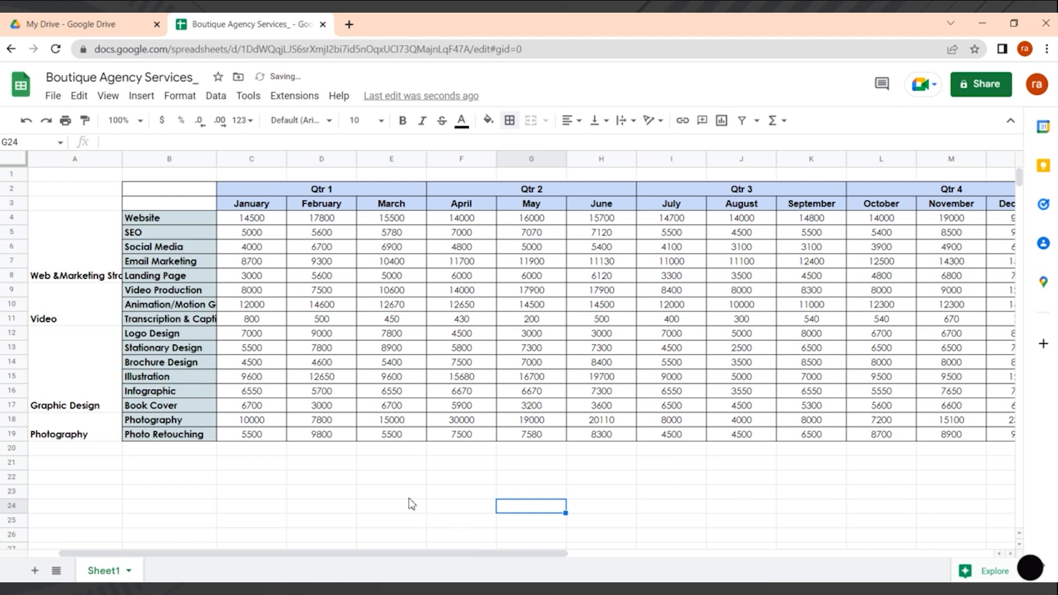
left_click(258, 193)
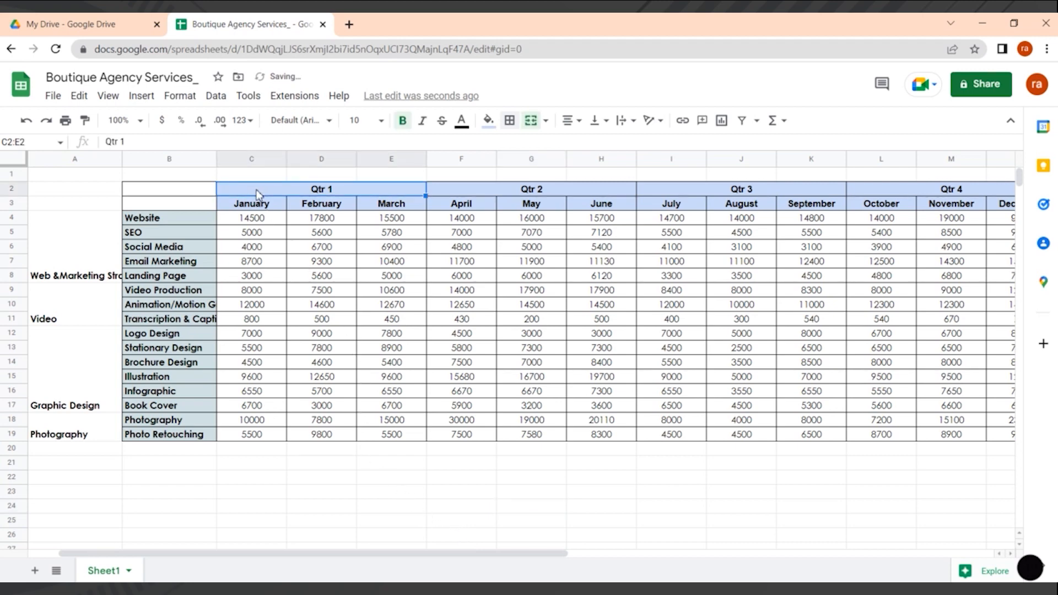
left_click(364, 512)
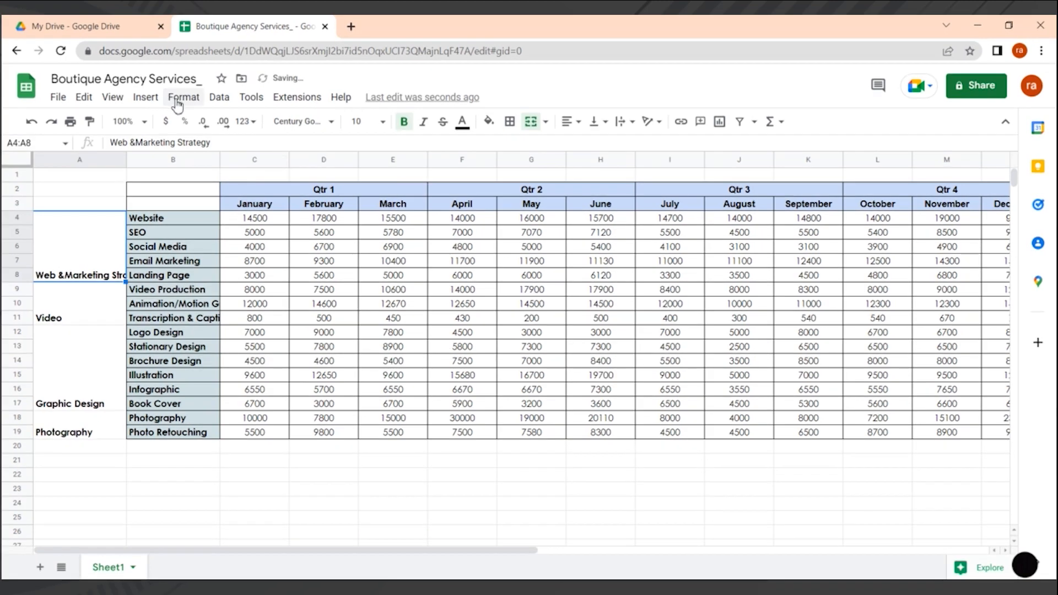
left_click(180, 95)
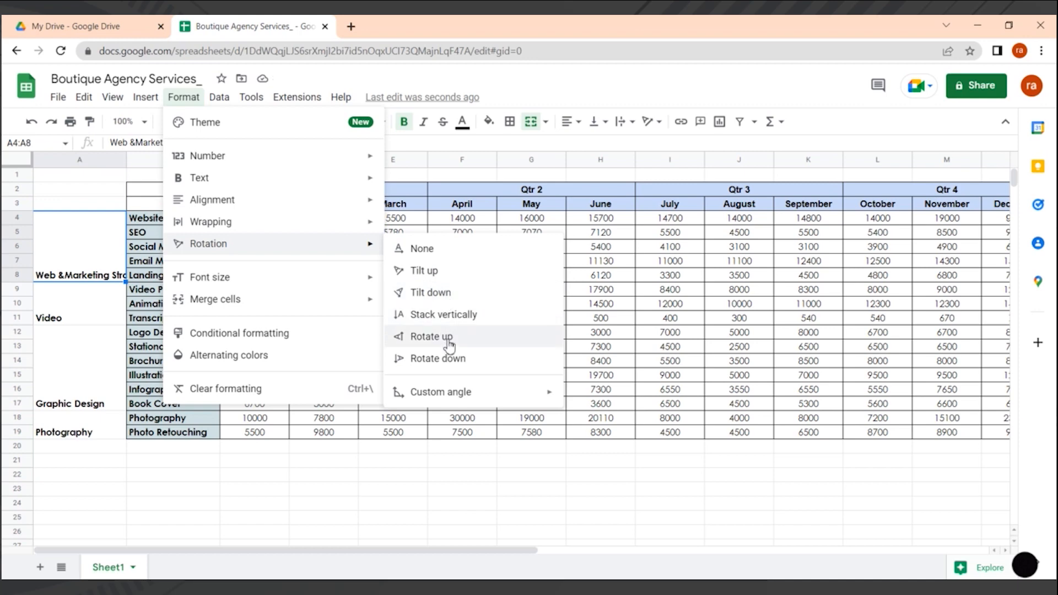
left_click(431, 336)
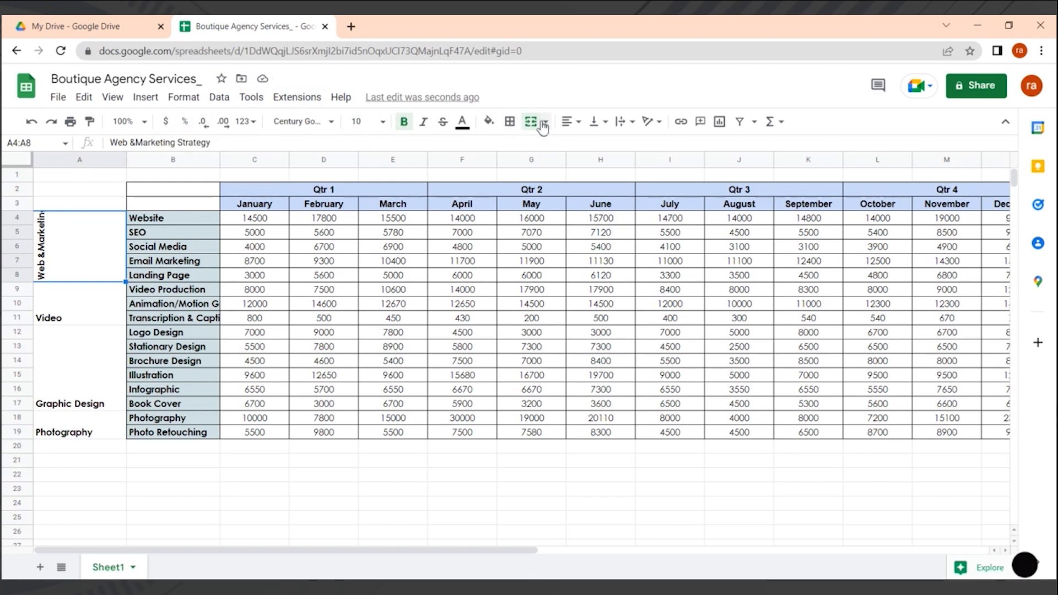
left_click(579, 125)
left_click(586, 145)
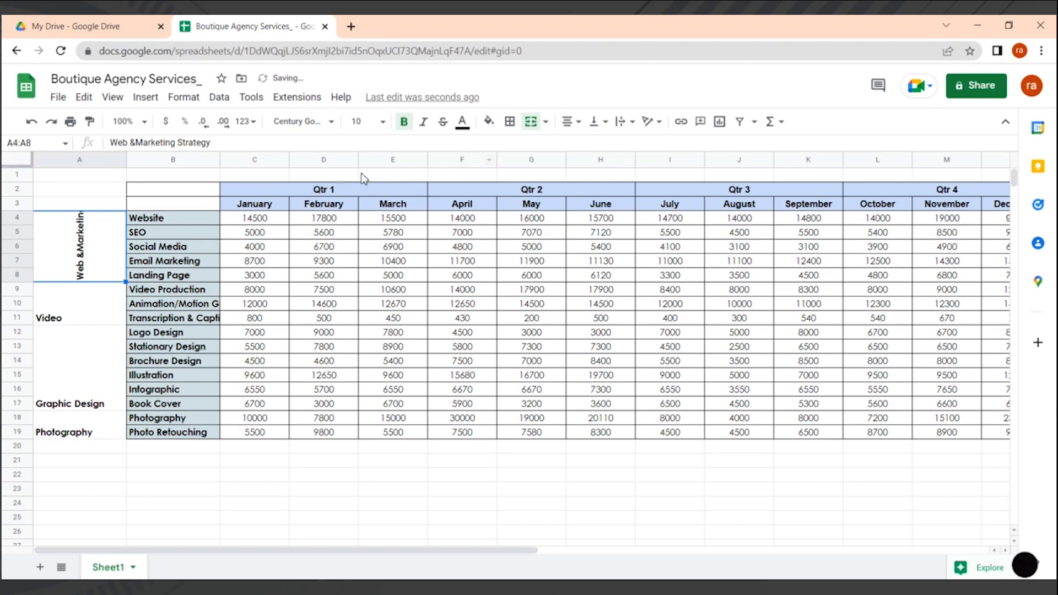
Step: Rotate the Video label in merged cell A9:A11 upward and center it horizontally
left_click(84, 320)
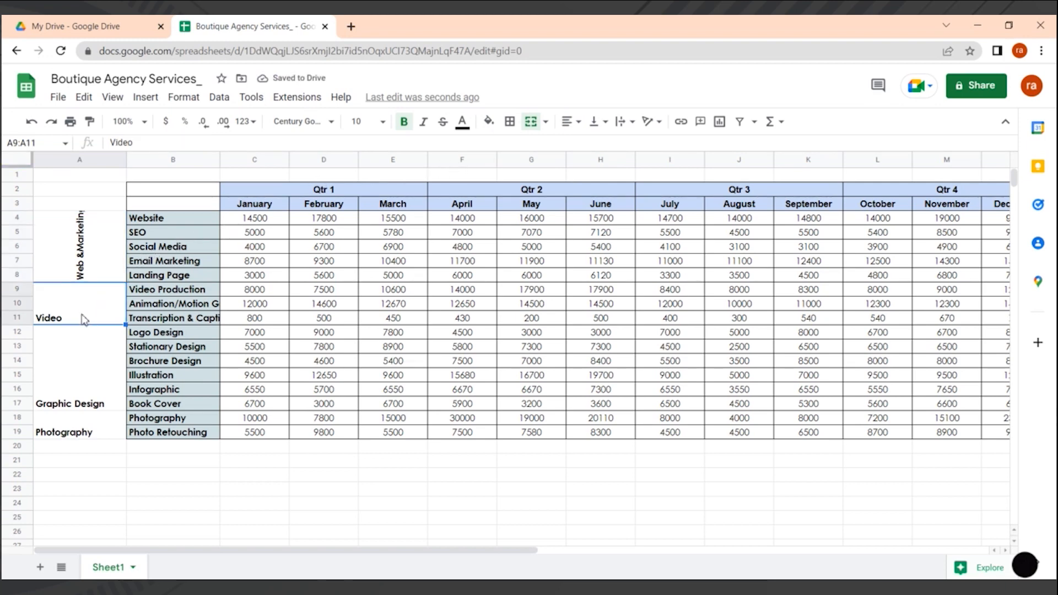
left_click(182, 95)
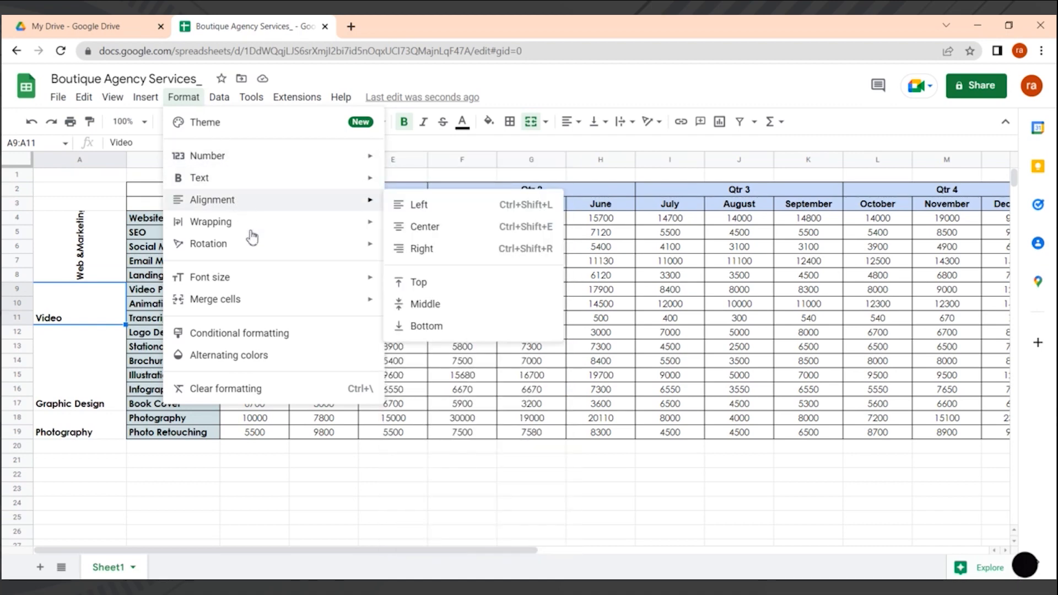
mouse_move(254, 245)
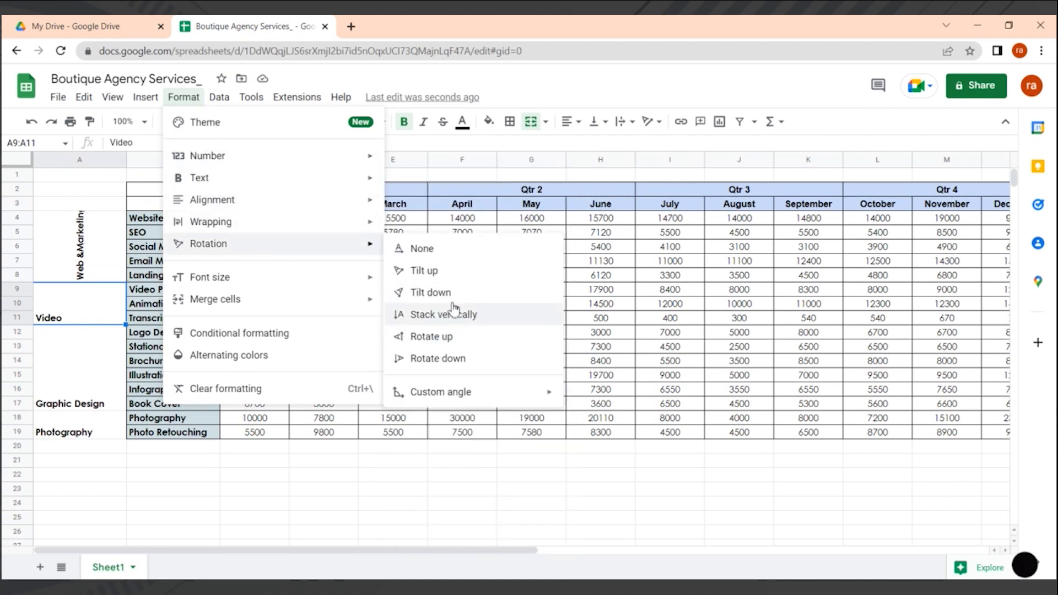
left_click(451, 345)
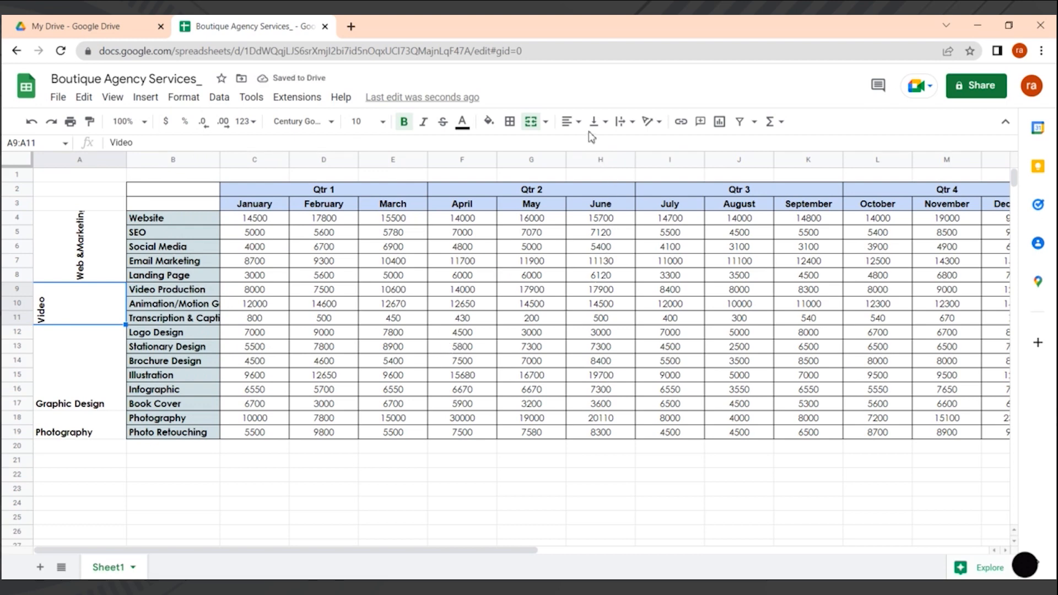
left_click(570, 122)
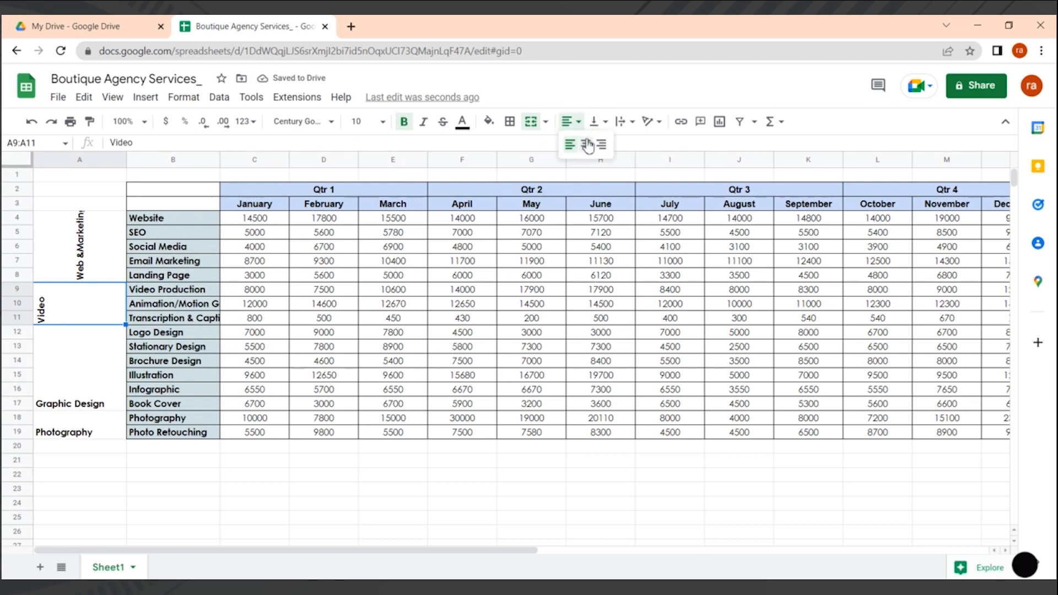
left_click(586, 144)
Step: Rotate the Graphic Design label in merged cell A12:A17 upward and center it horizontally
left_click(91, 398)
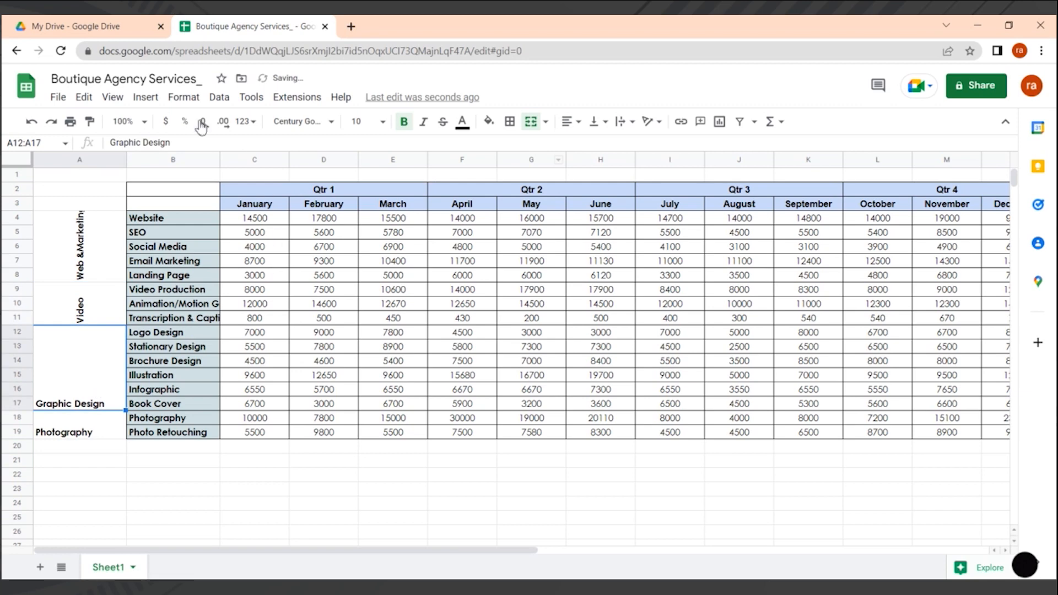
left_click(185, 98)
mouse_move(207, 243)
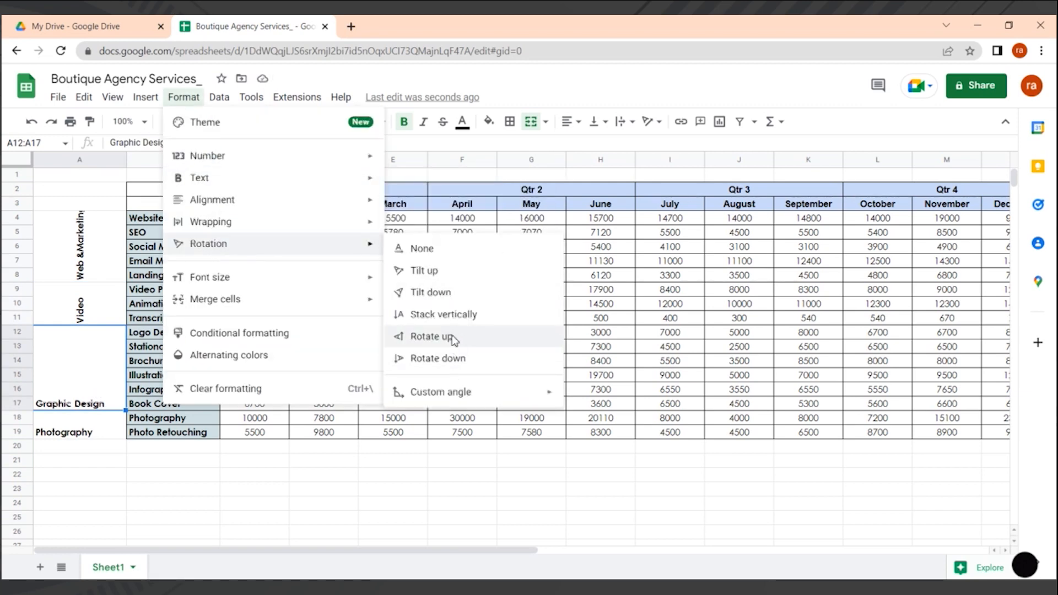
left_click(436, 336)
left_click(567, 122)
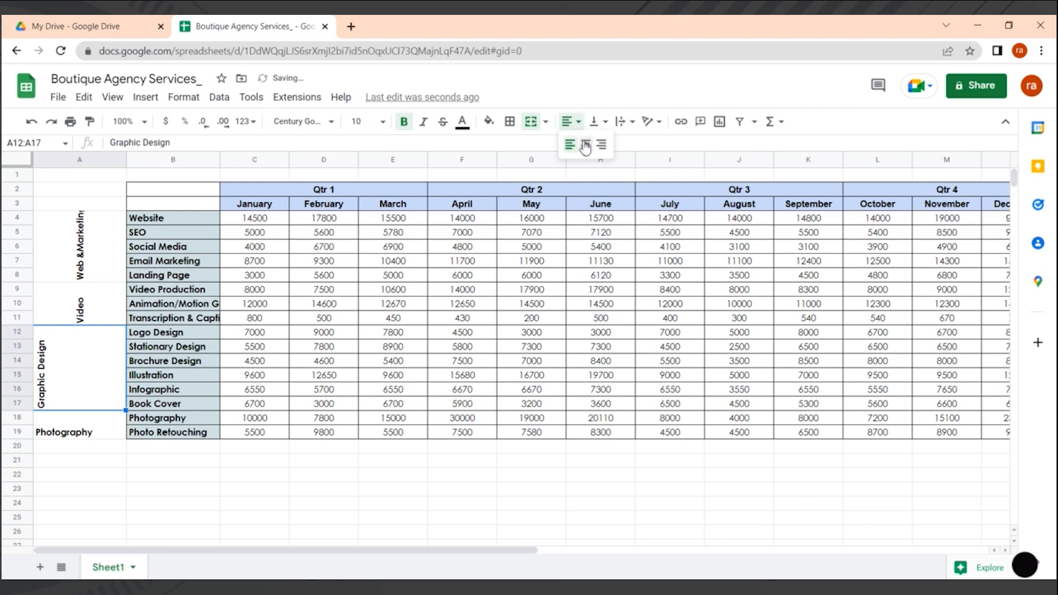
left_click(586, 145)
Step: Rotate the Photography label in merged cell A18:A19 upward and center it horizontally
left_click_drag(80, 418, 96, 438)
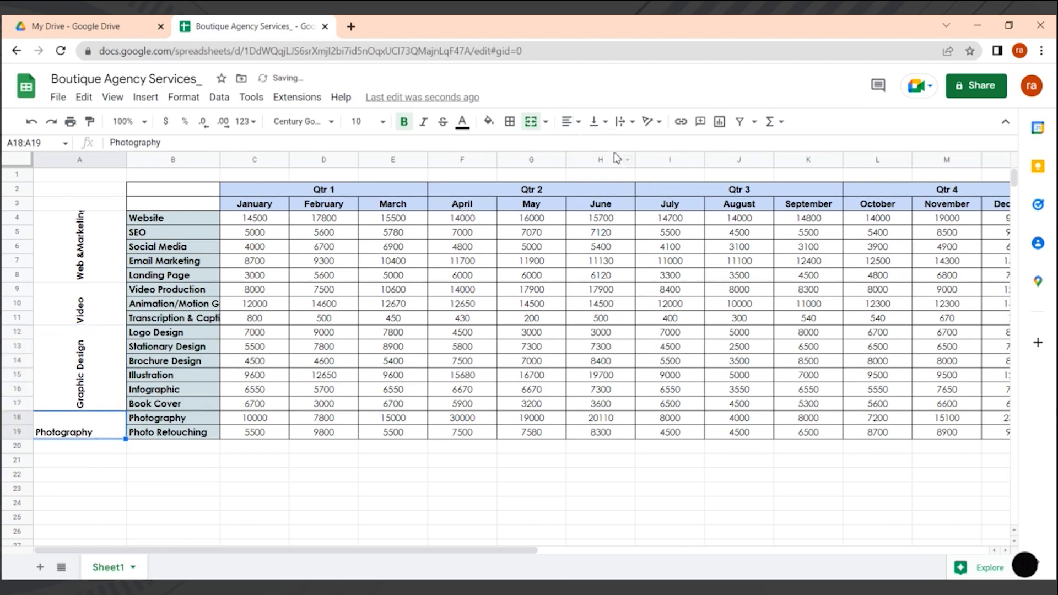
left_click(184, 97)
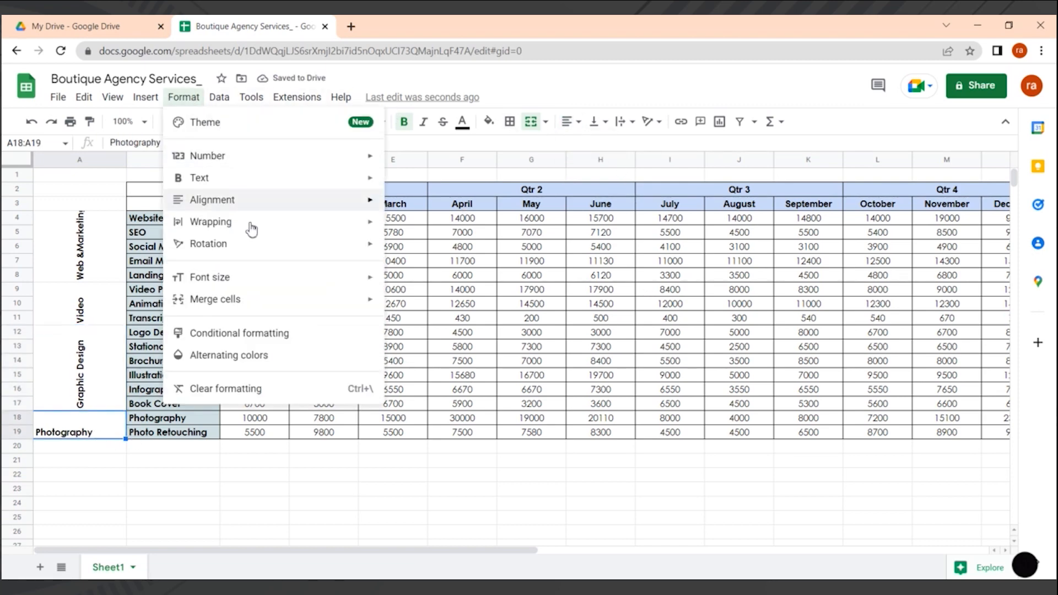
mouse_move(254, 244)
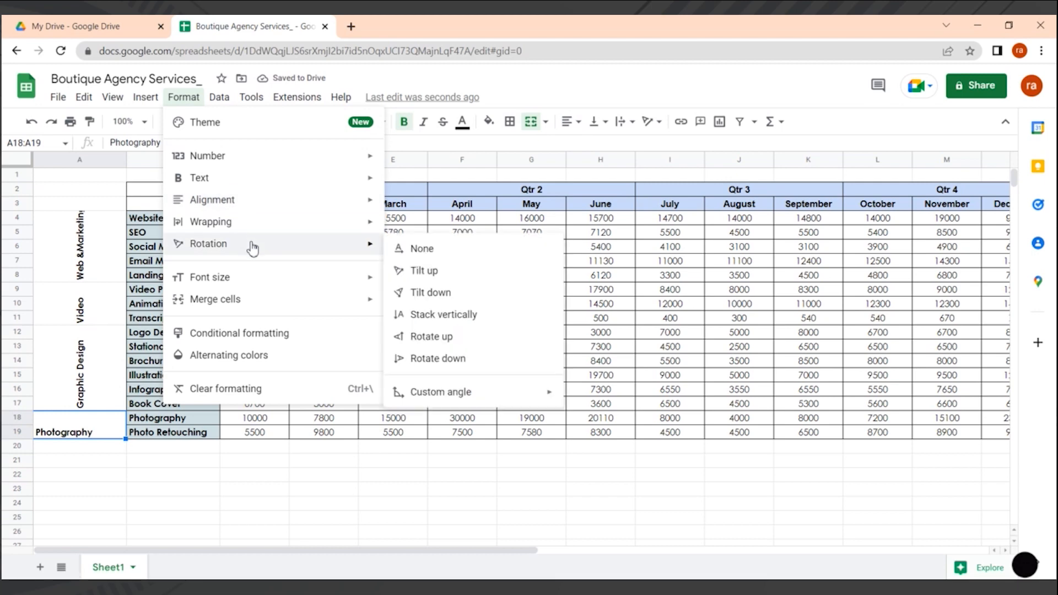
left_click(467, 339)
left_click(598, 121)
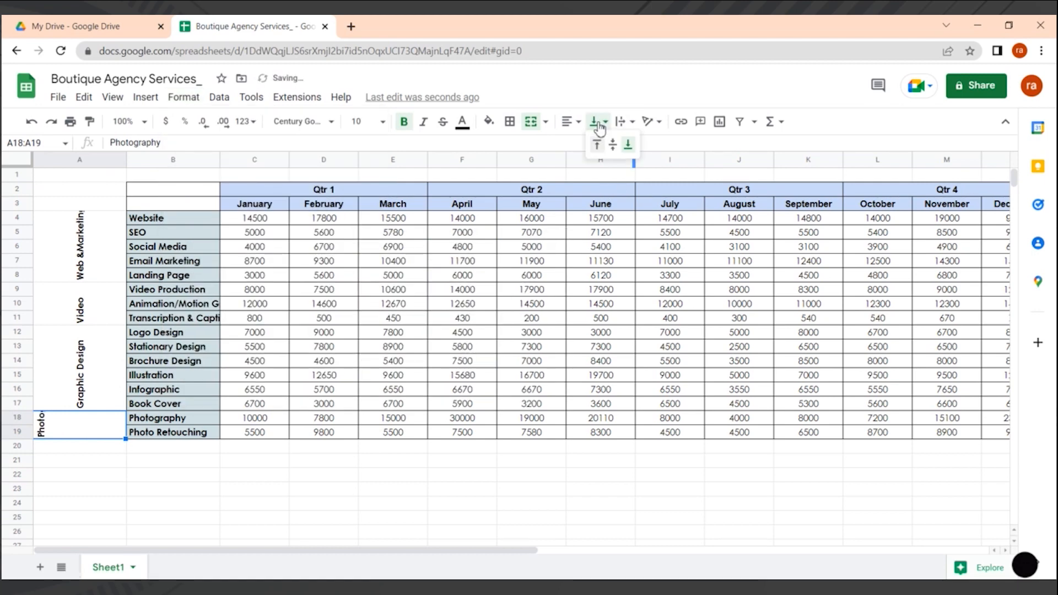
left_click(580, 122)
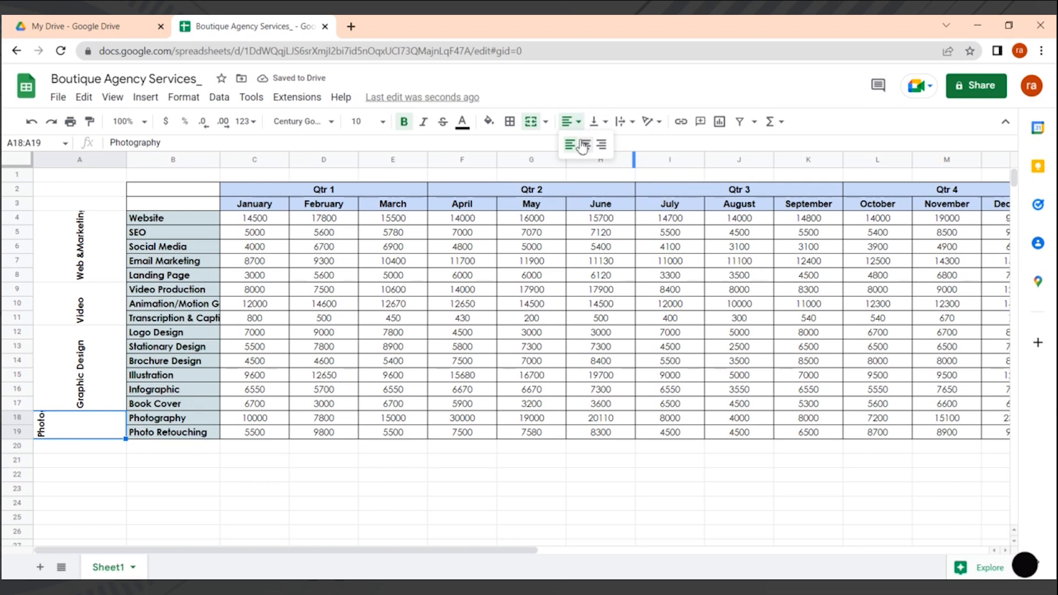
left_click(586, 147)
left_click(199, 472)
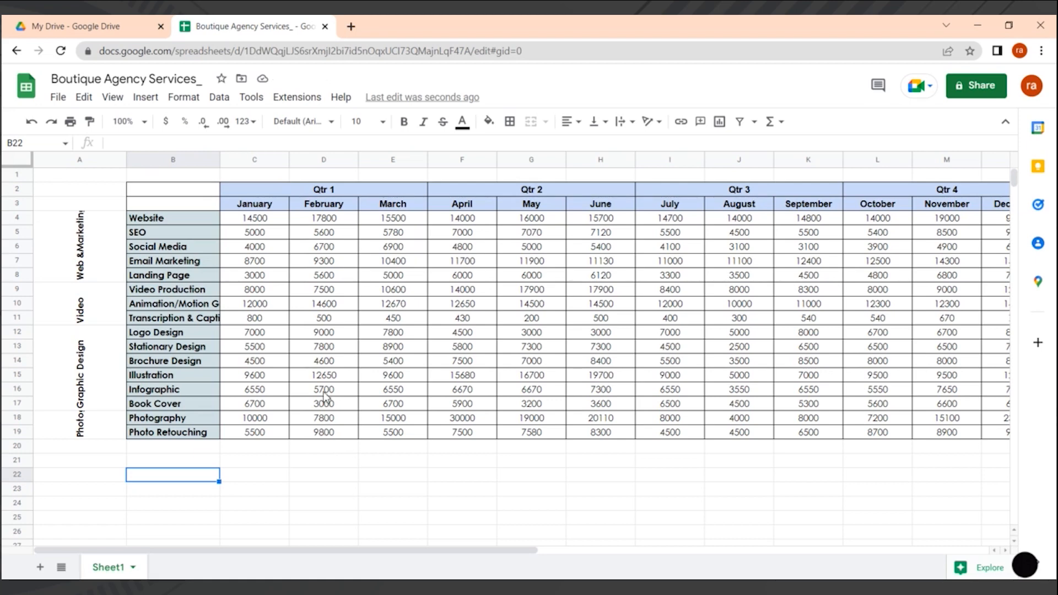
left_click(77, 193)
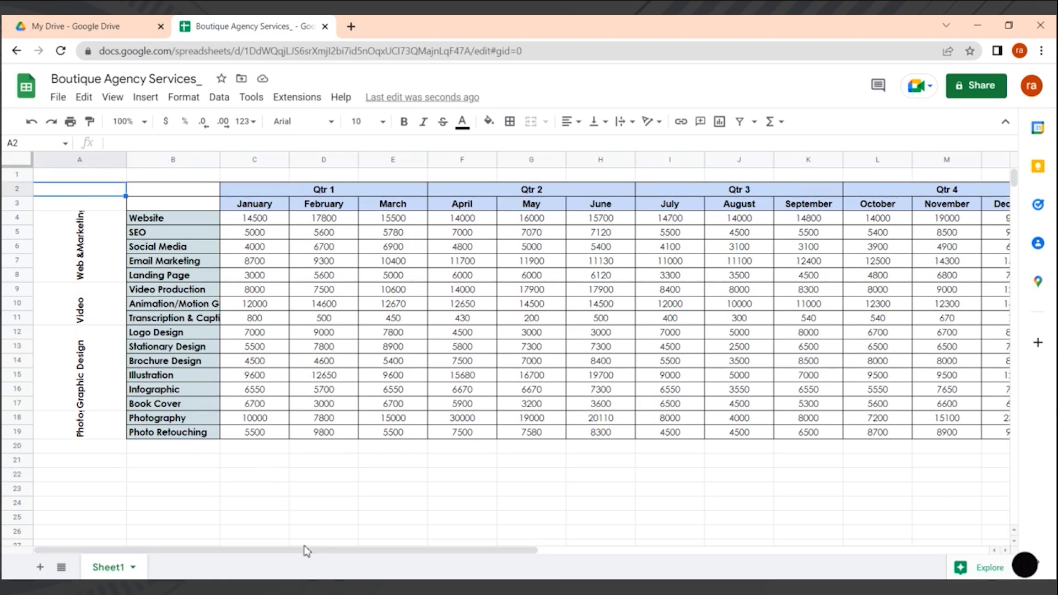
left_click_drag(393, 548, 490, 551)
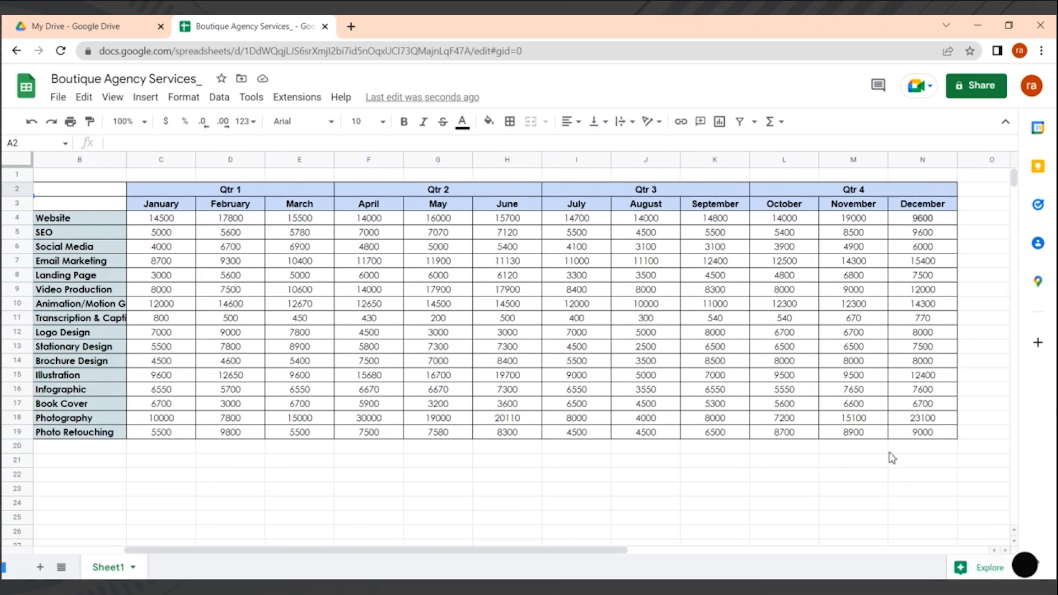
left_click(950, 435)
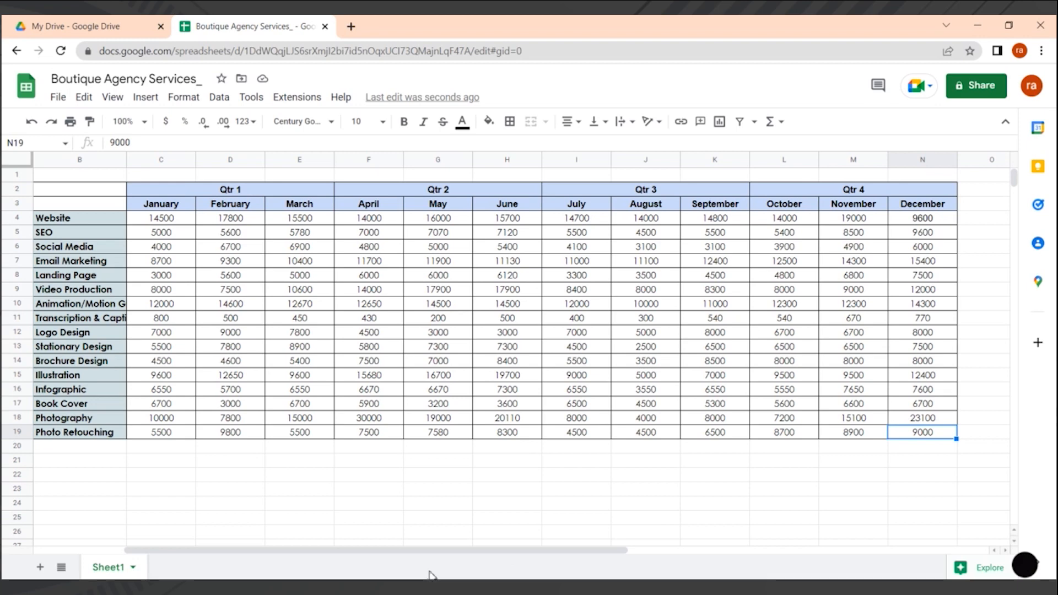
left_click_drag(437, 553, 117, 296)
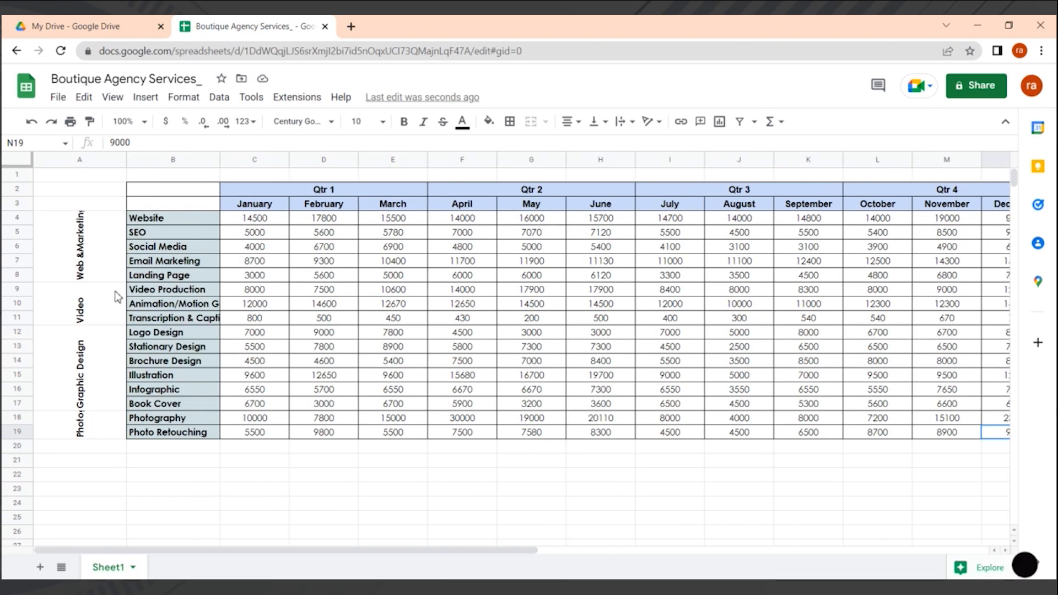
Step: Wrap the text in all cells of the services table, range A2:N19
left_click(73, 192)
left_click_drag(484, 550, 667, 520)
left_click(832, 434, "shift")
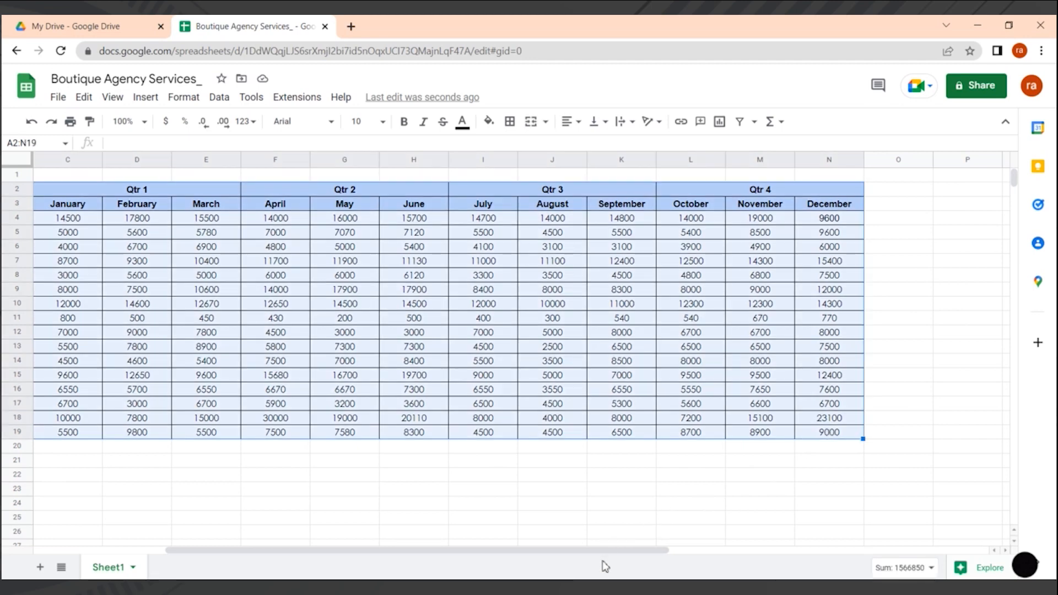
left_click_drag(601, 551, 456, 551)
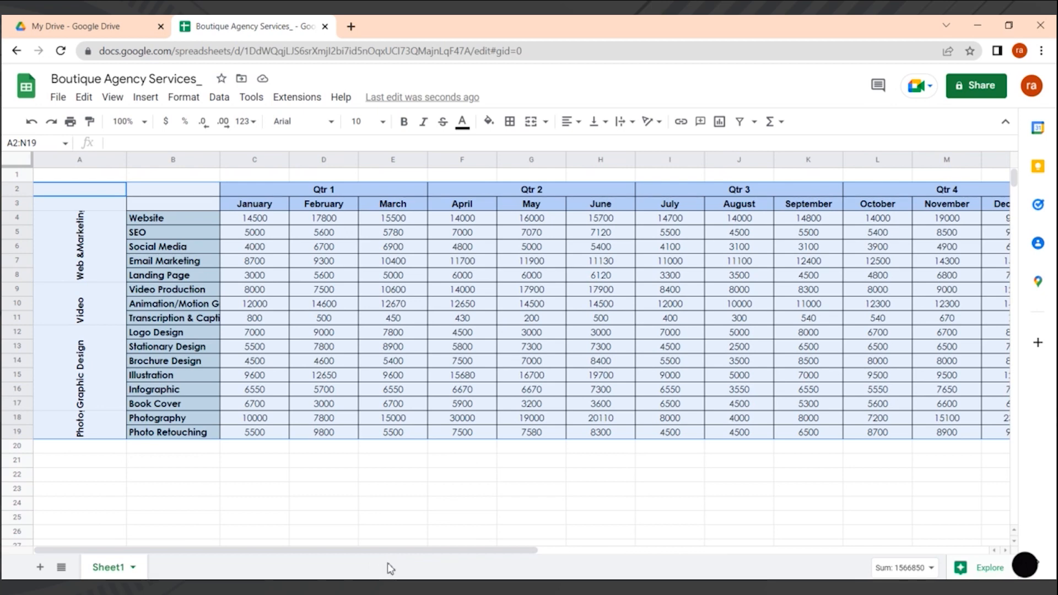
left_click(193, 99)
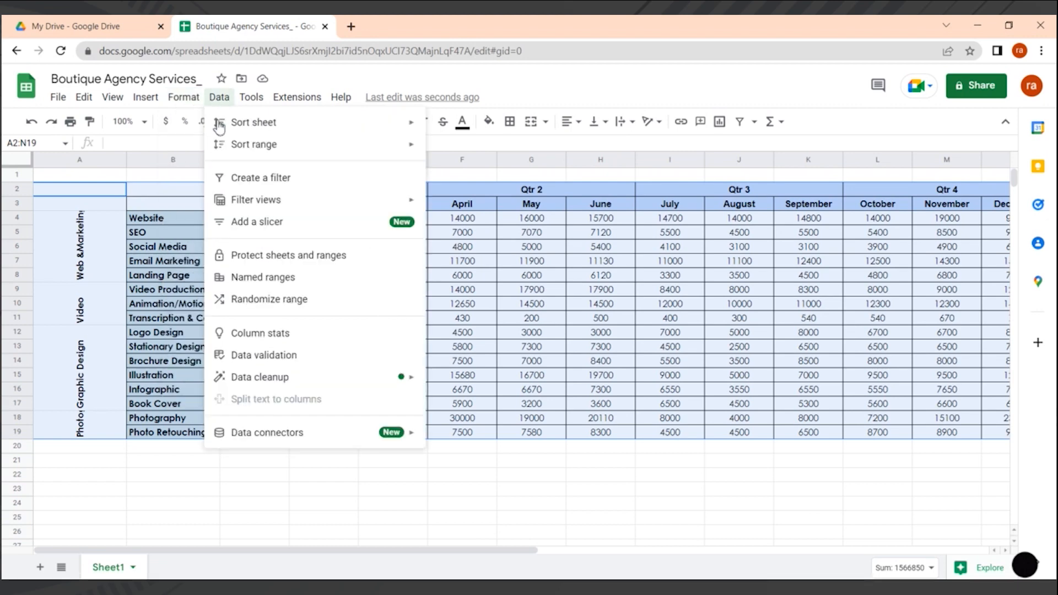
mouse_move(197, 233)
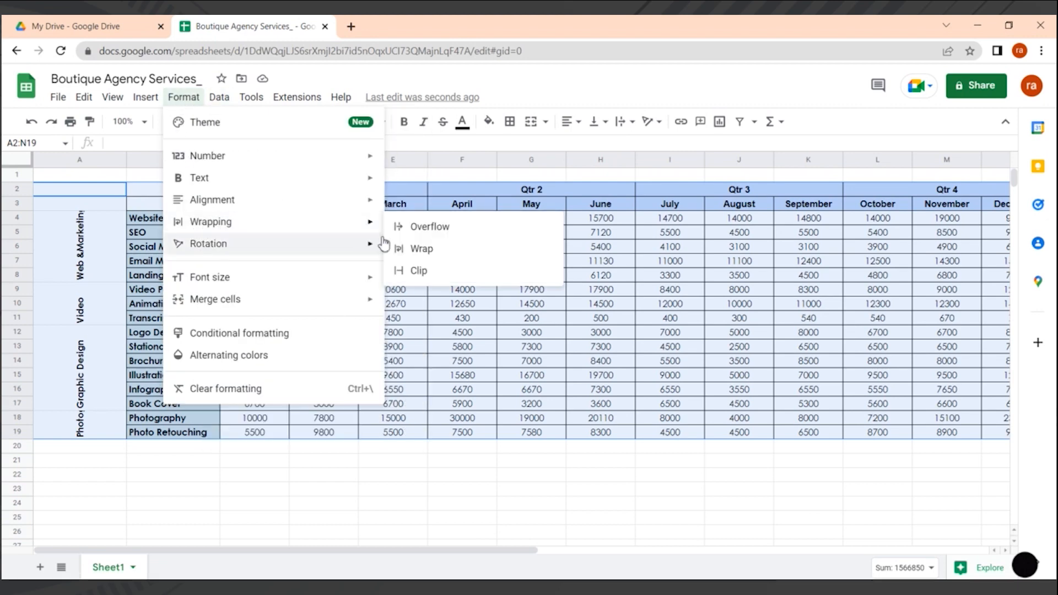
left_click(425, 246)
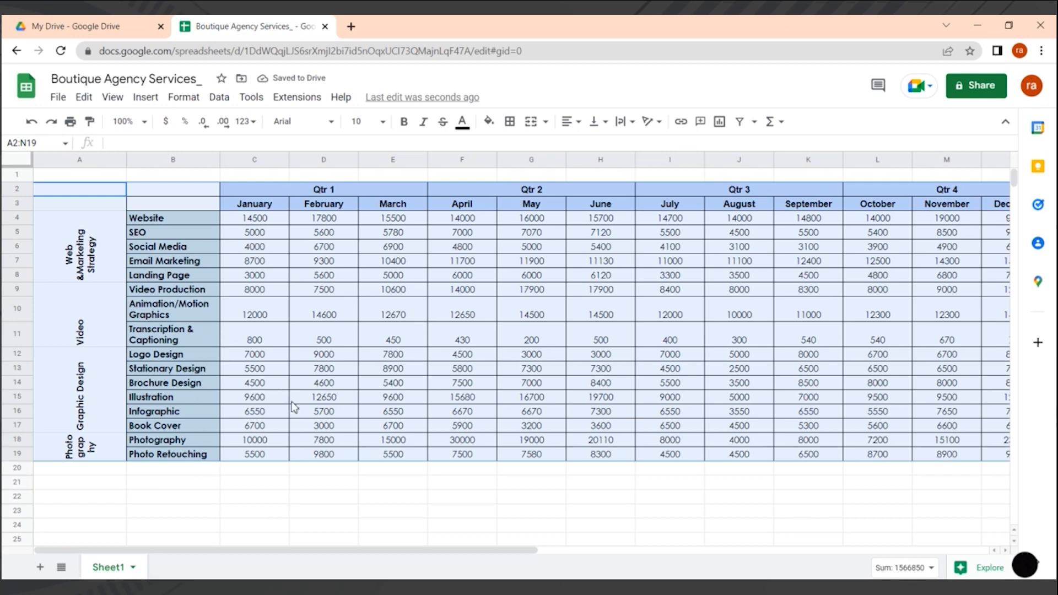
left_click(275, 485)
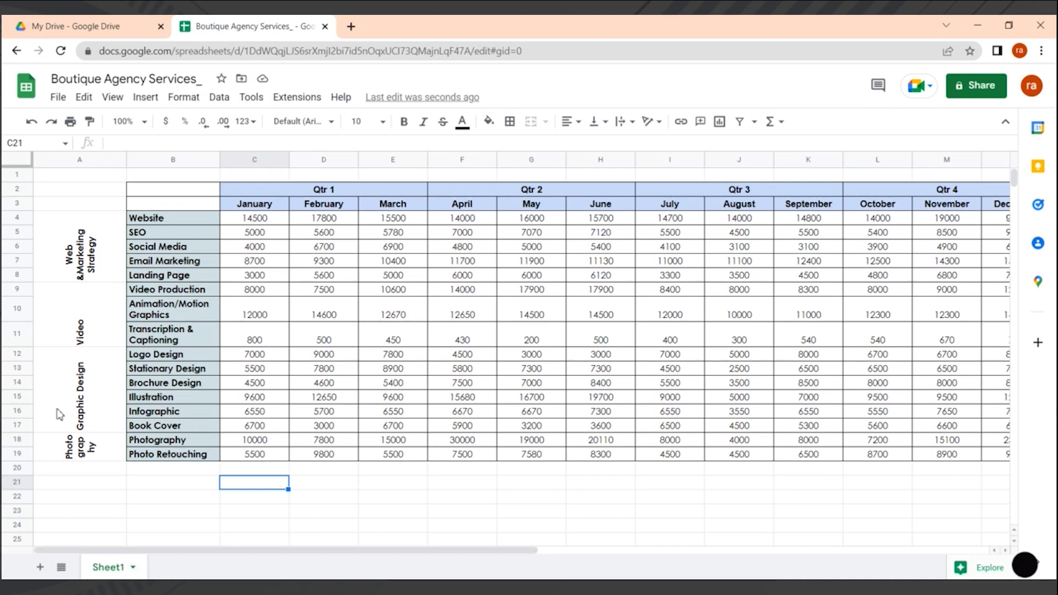
Step: Set the font size of the Photography label in merged cell A18:A19 to 8
left_click(90, 255)
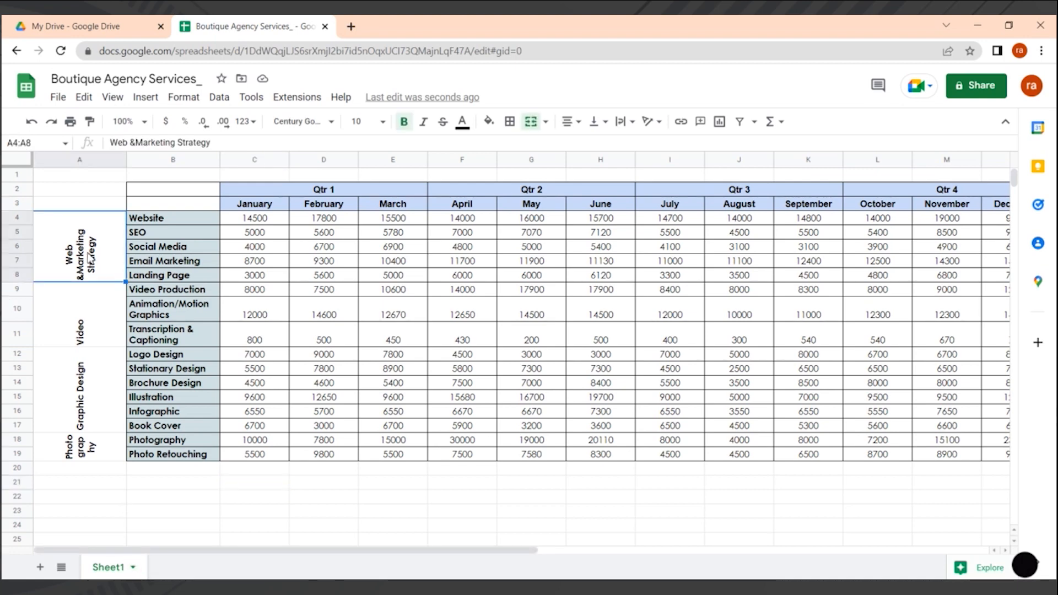
left_click(81, 450)
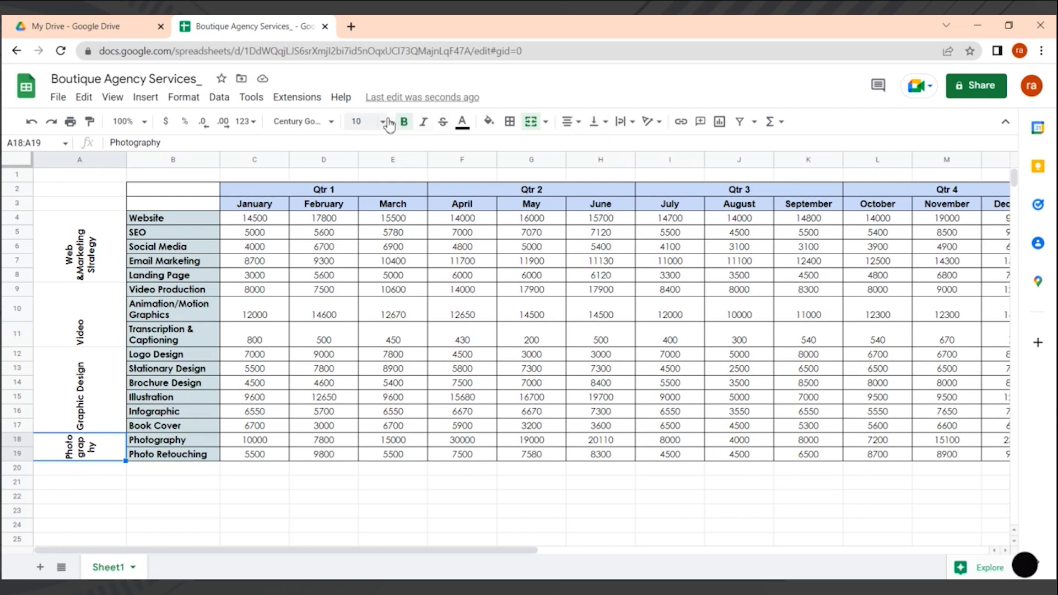
left_click(388, 123)
left_click(360, 191)
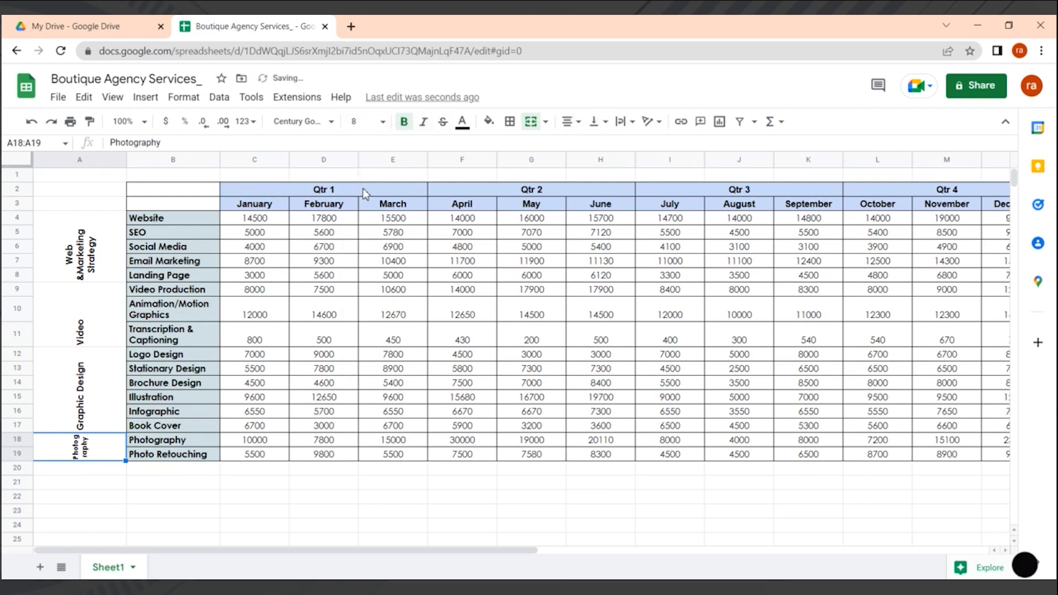
Step: Try font sizes 14 and 18 on the Photography label in A18:A19, and return it to 8
left_click(385, 124)
left_click(360, 301)
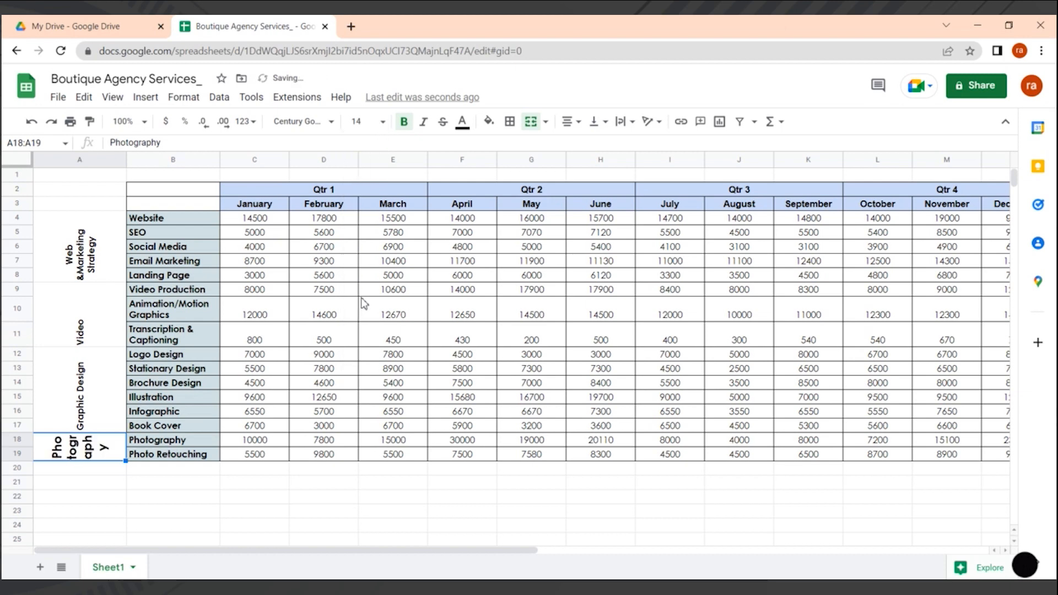
left_click(384, 123)
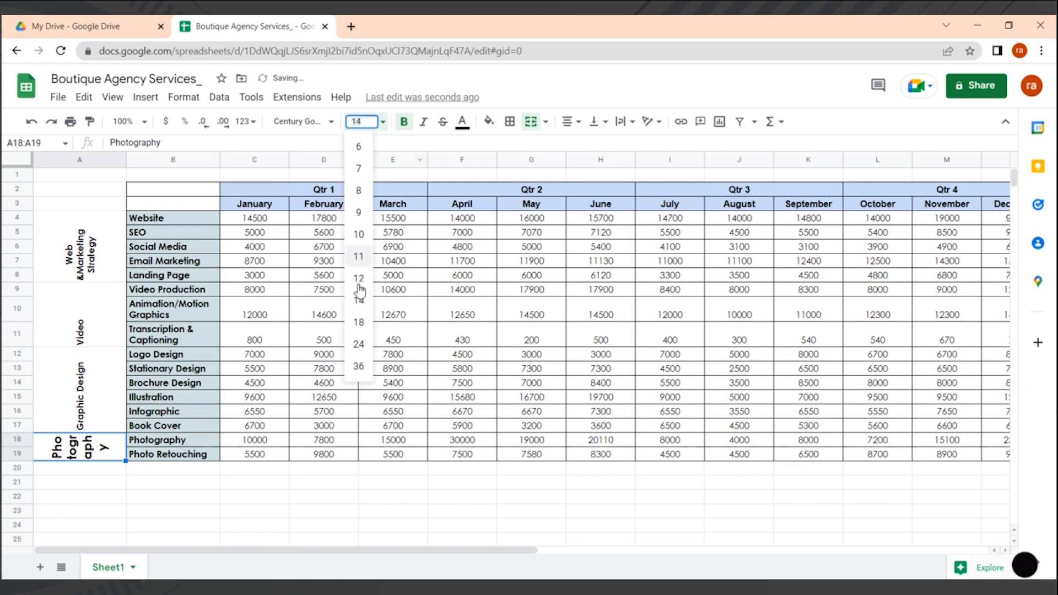
left_click(363, 320)
left_click(368, 121)
type("8")
key("Return")
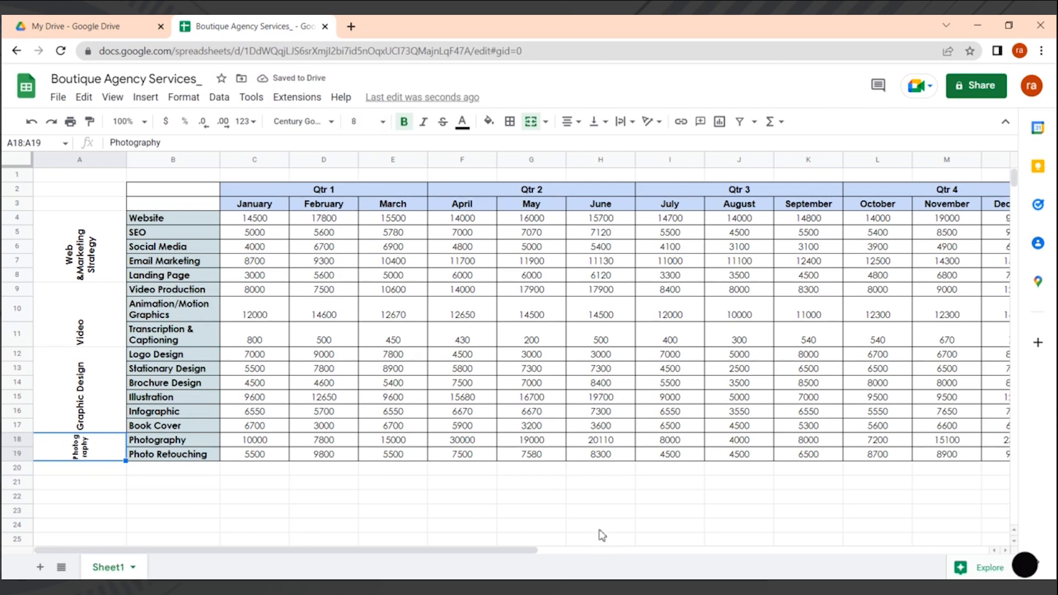
Step: Align the Video label in A9:A11 and the Graphic Design label in A12:A17 vertically to the middle
left_click(92, 344)
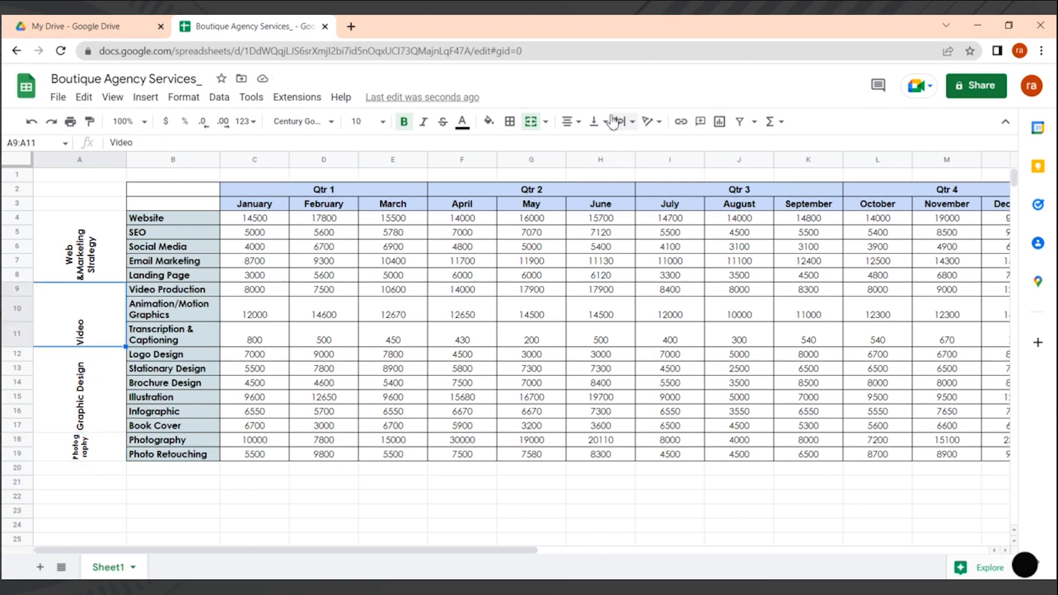
left_click(570, 122)
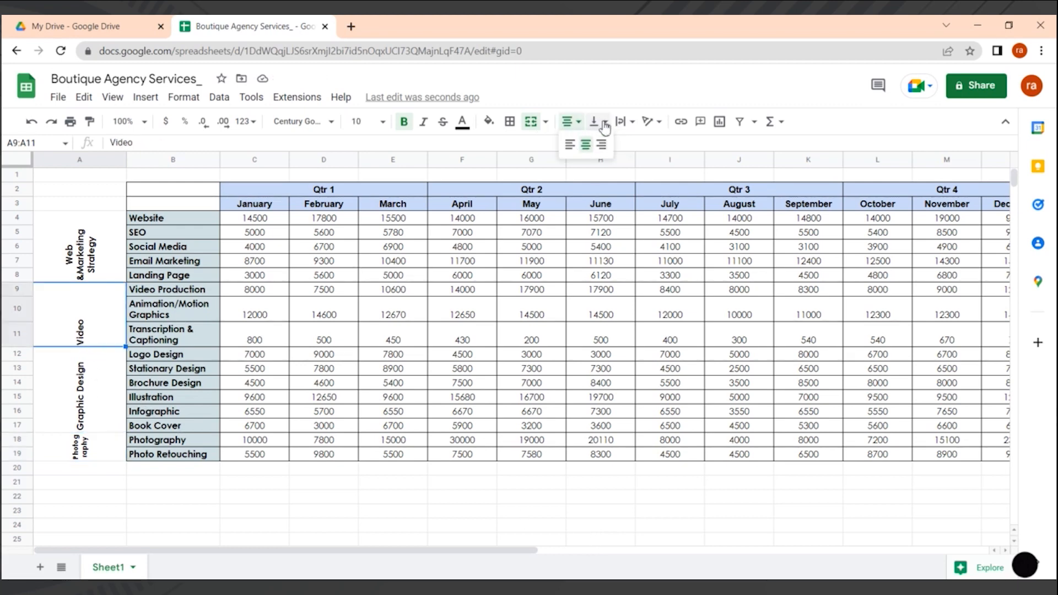
left_click(598, 121)
left_click(613, 145)
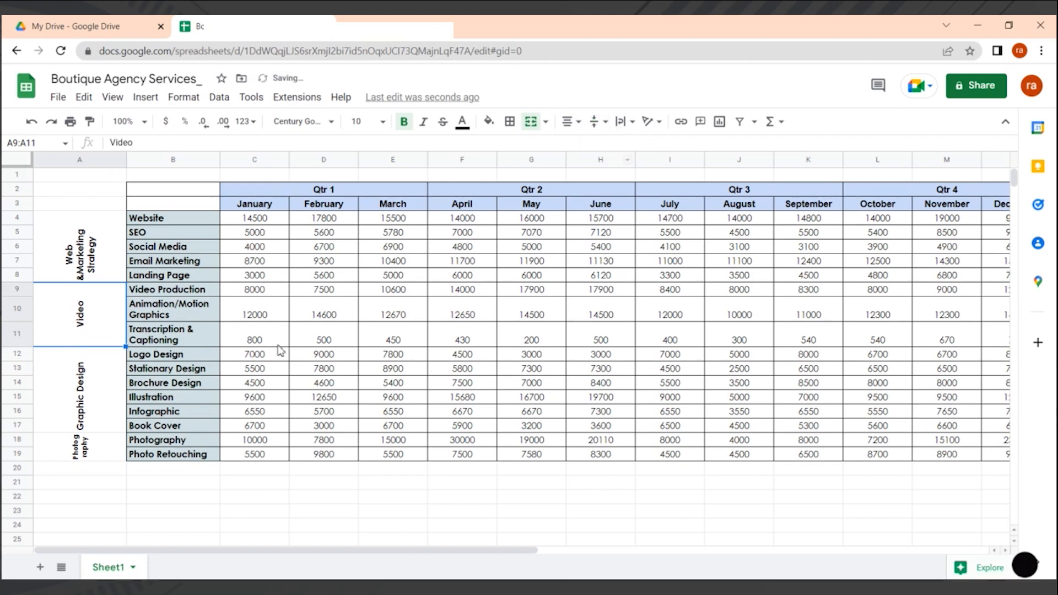
left_click(94, 383)
left_click(599, 122)
left_click(612, 144)
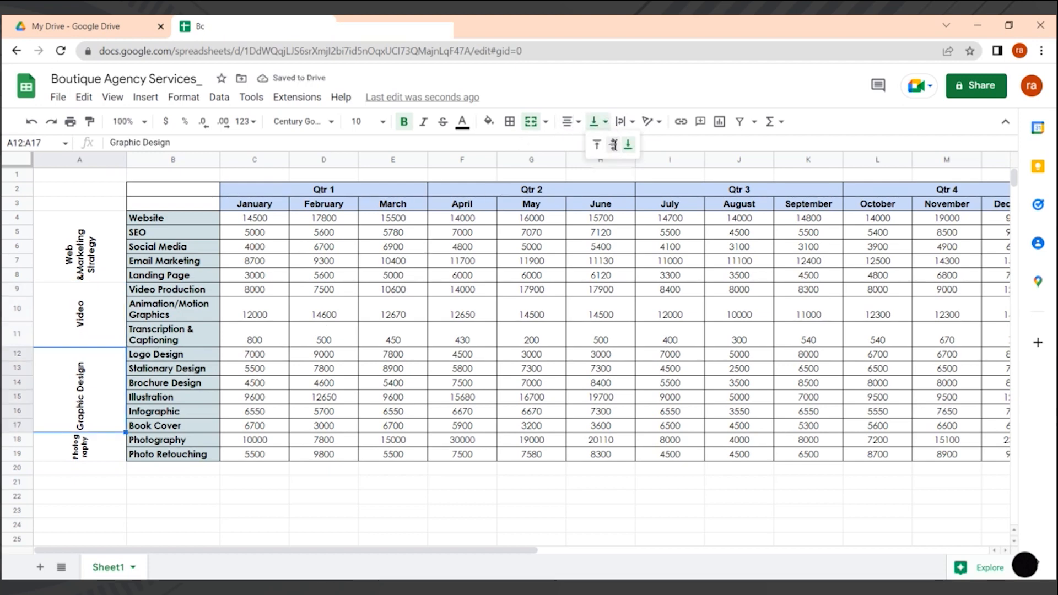
Step: Align the Web &Marketing Strategy label in A4:A8 and the Photography label in A18:A19 vertically to the middle
left_click(84, 243)
left_click(599, 122)
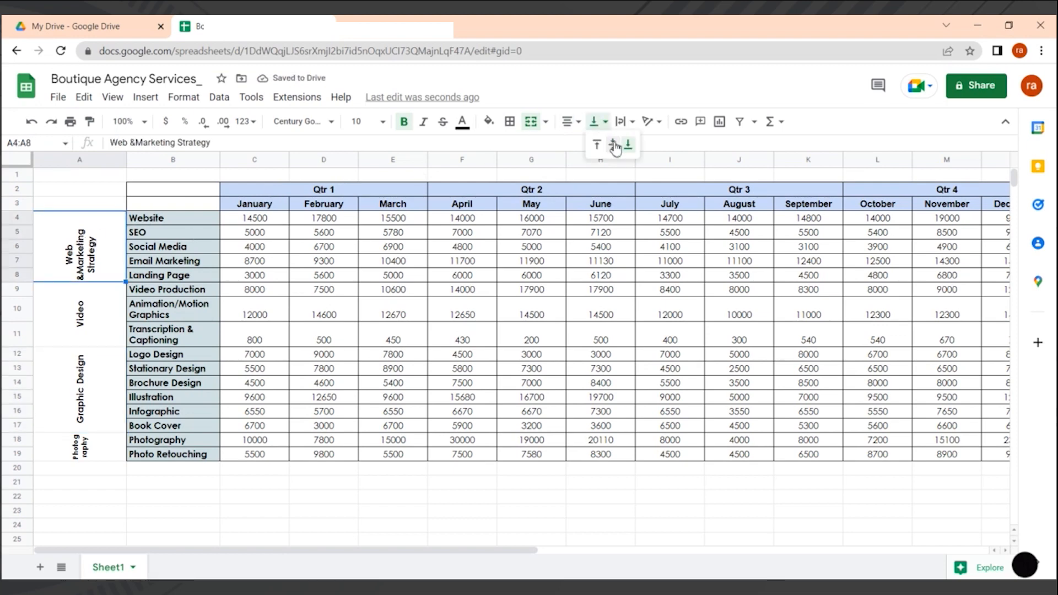
left_click(614, 145)
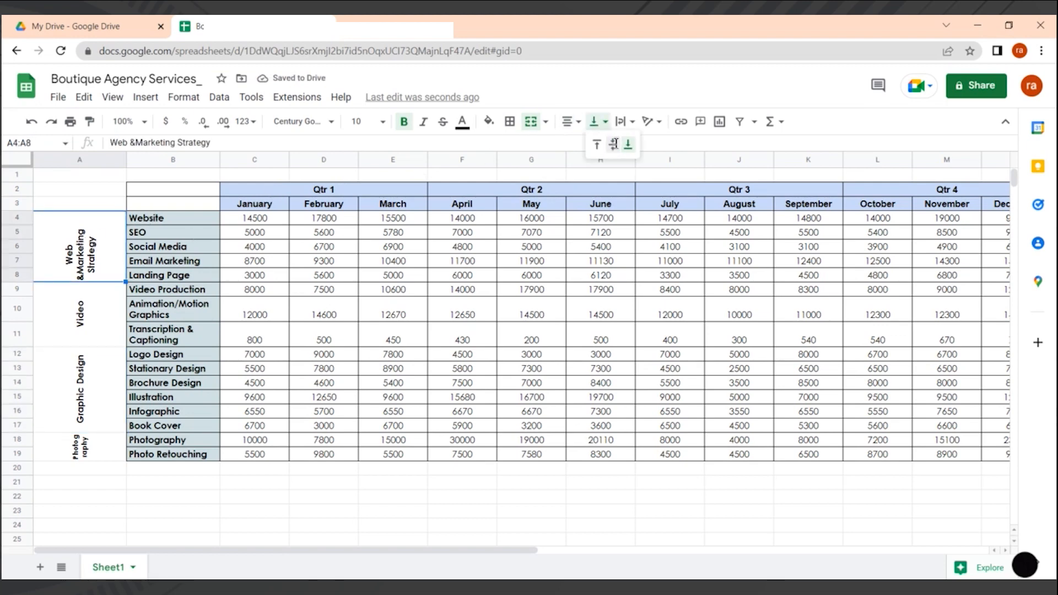
left_click(83, 446)
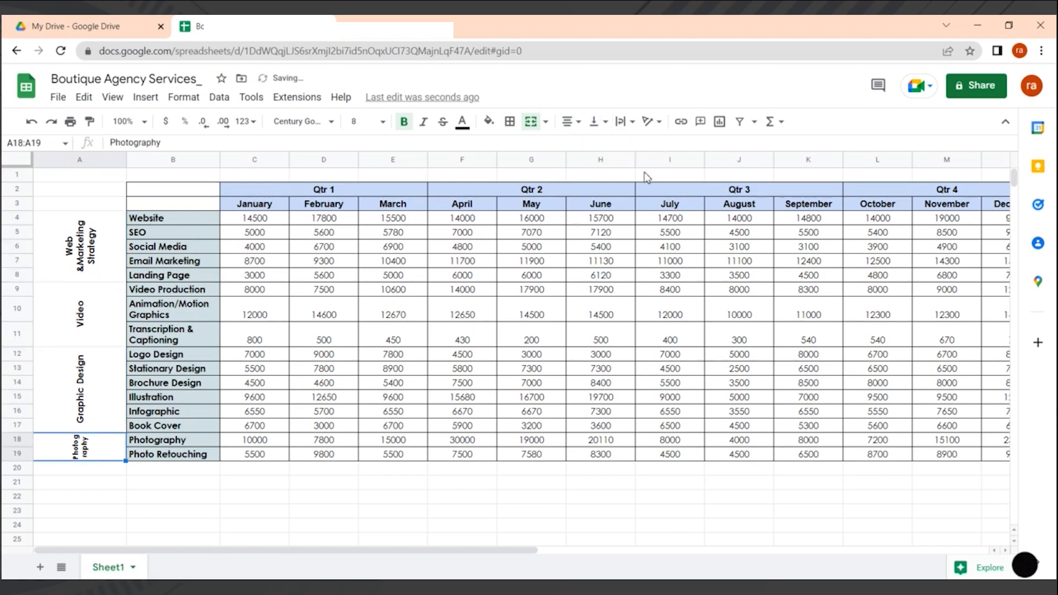
left_click(596, 123)
left_click(614, 144)
left_click(257, 541)
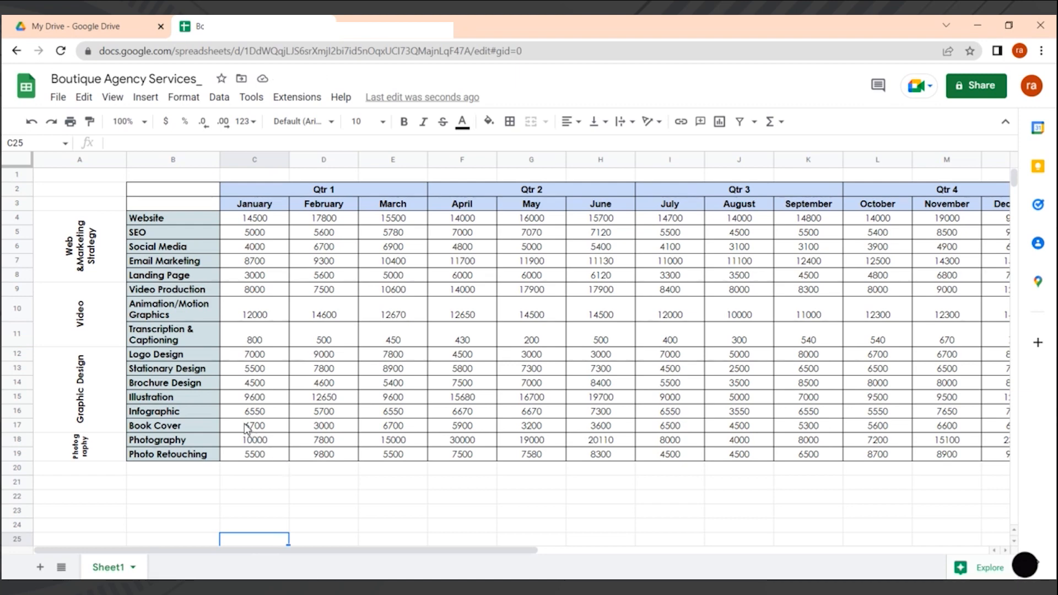
Step: Set the text rotation to None for the Web &Marketing Strategy label in A4:A8 and the Video label in A9:A11
left_click(80, 245)
left_click(184, 96)
mouse_move(208, 243)
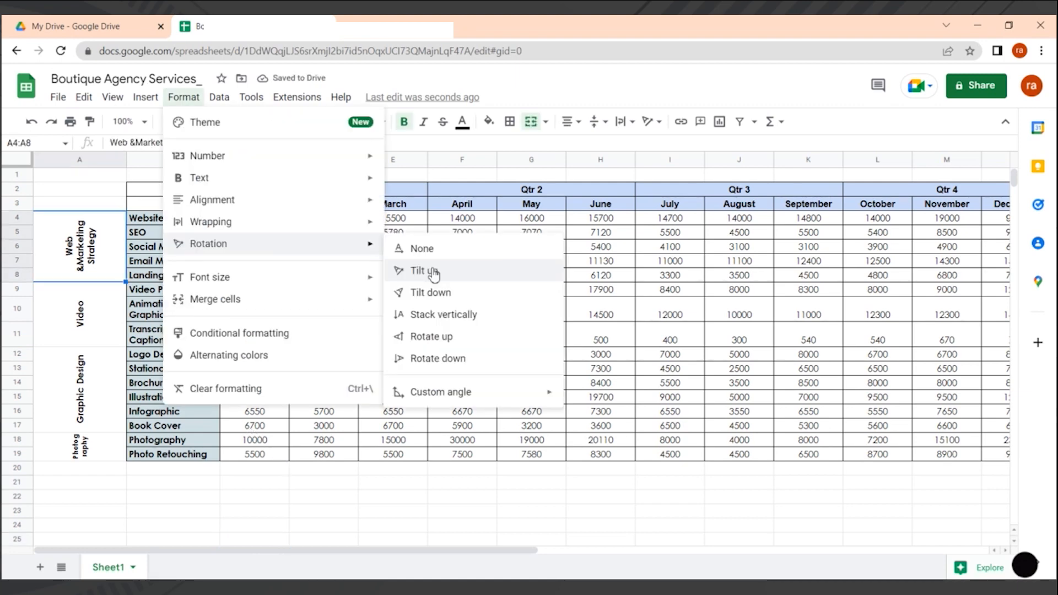
left_click(422, 249)
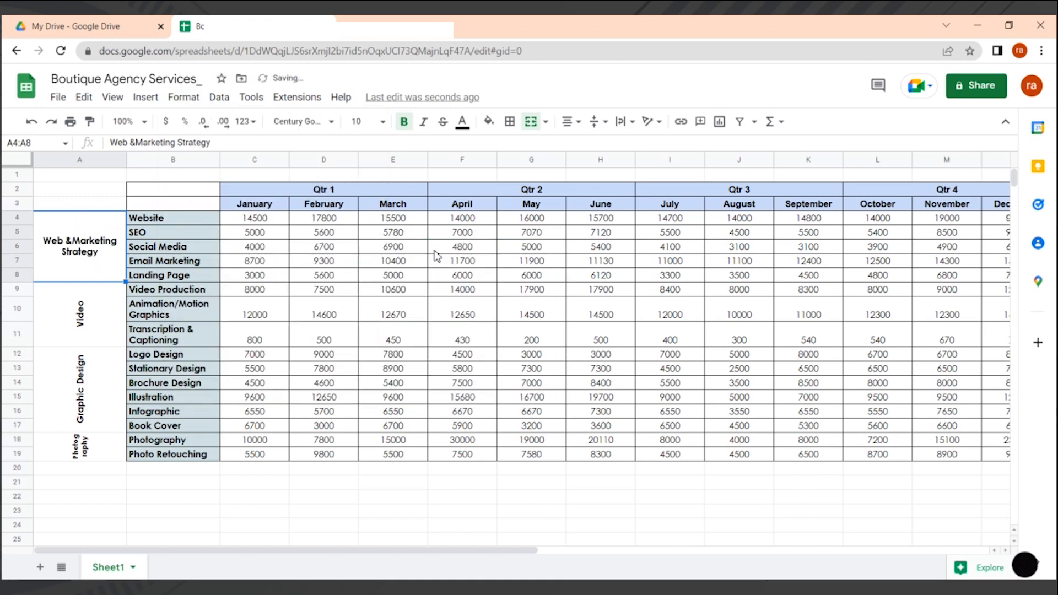
left_click(92, 319)
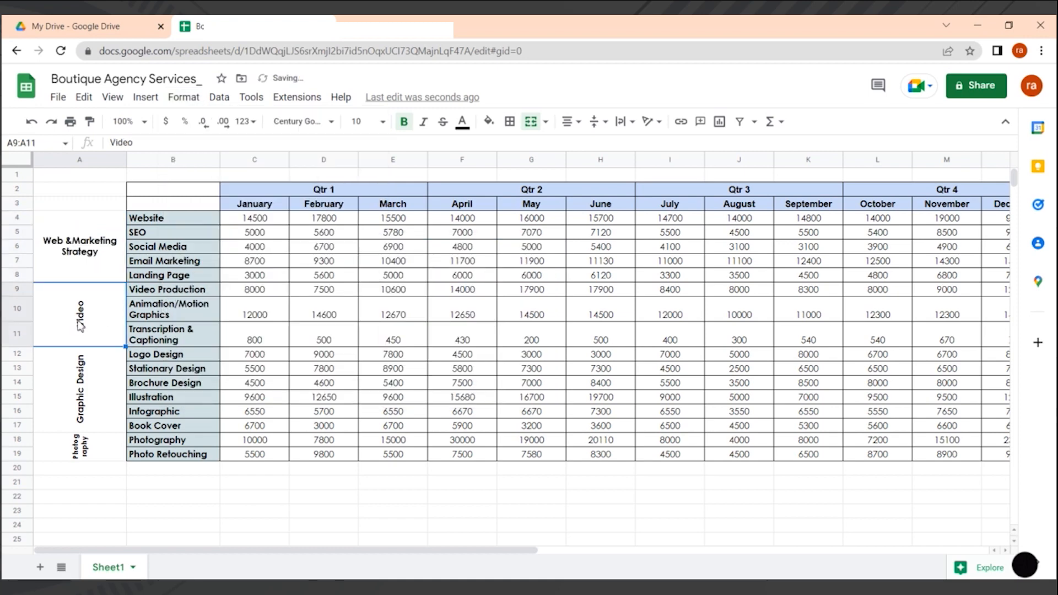
left_click(193, 102)
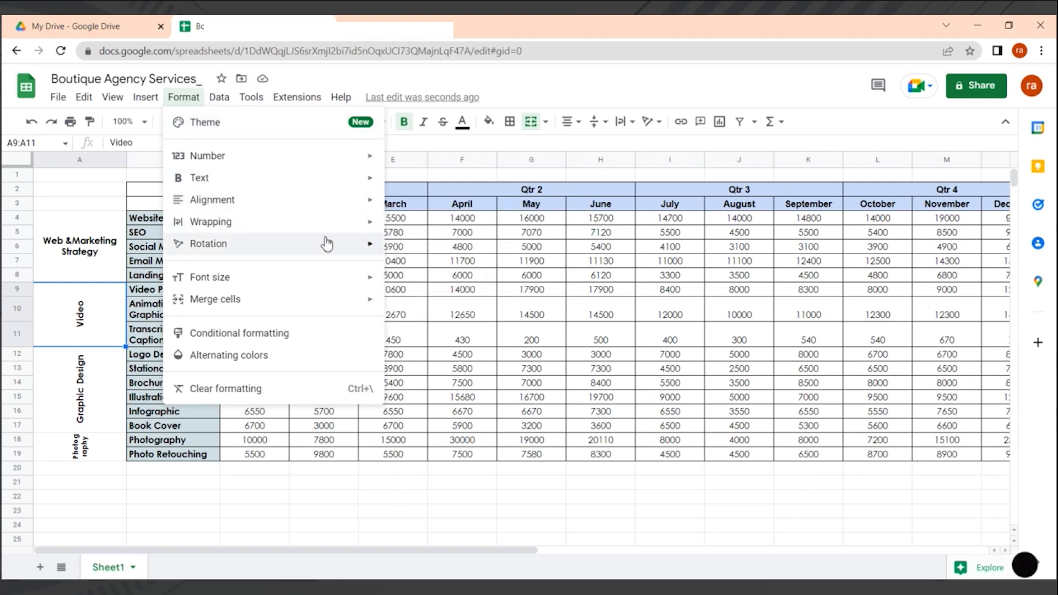
mouse_move(339, 254)
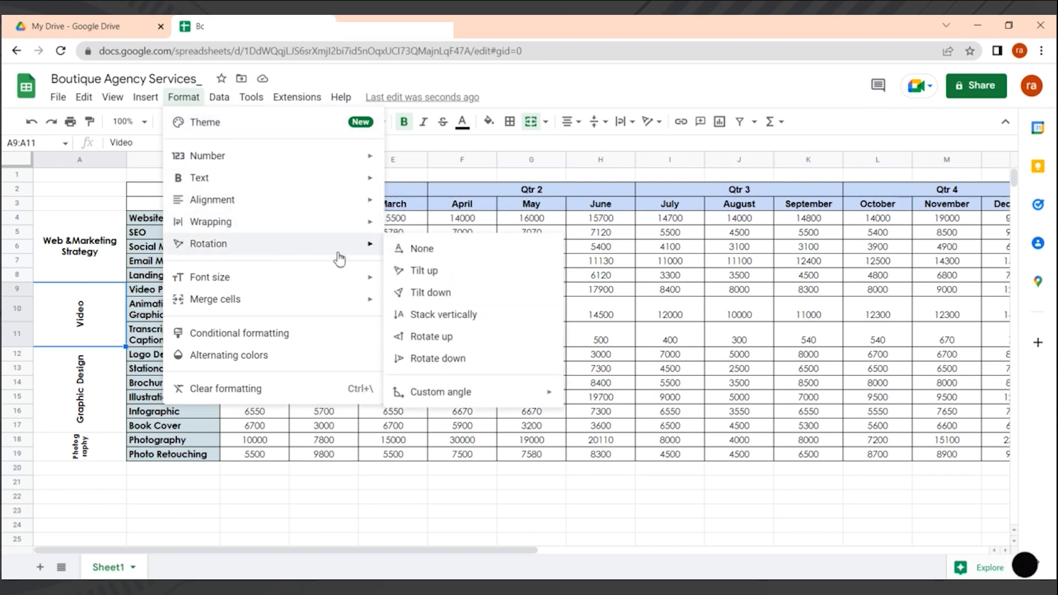
left_click(433, 249)
Step: Set the text rotation to None for the Graphic Design label in A12:A17 and the Photography label in A18:A19
left_click(83, 394)
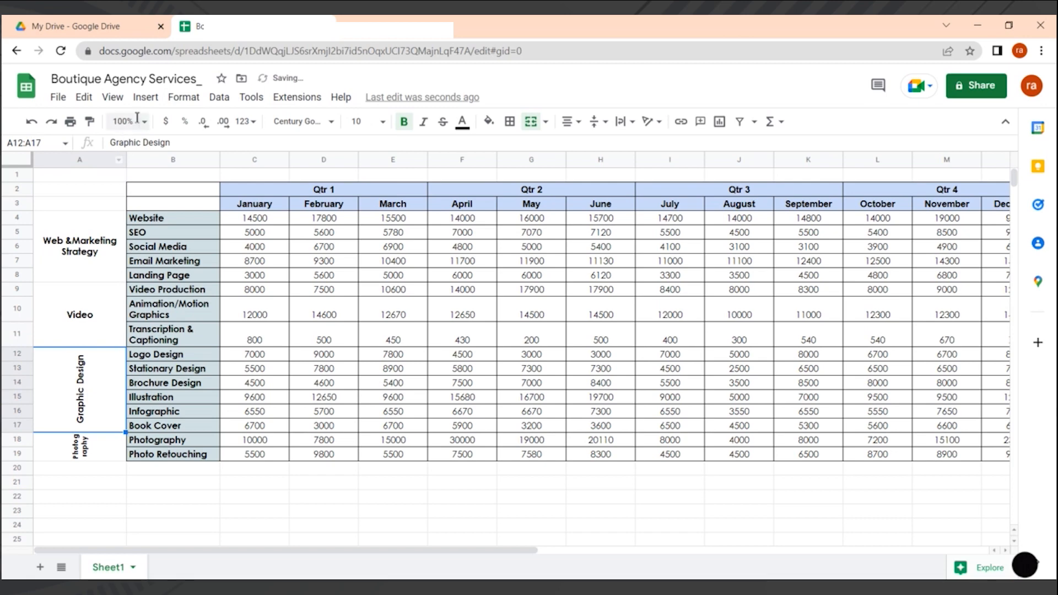
left_click(184, 99)
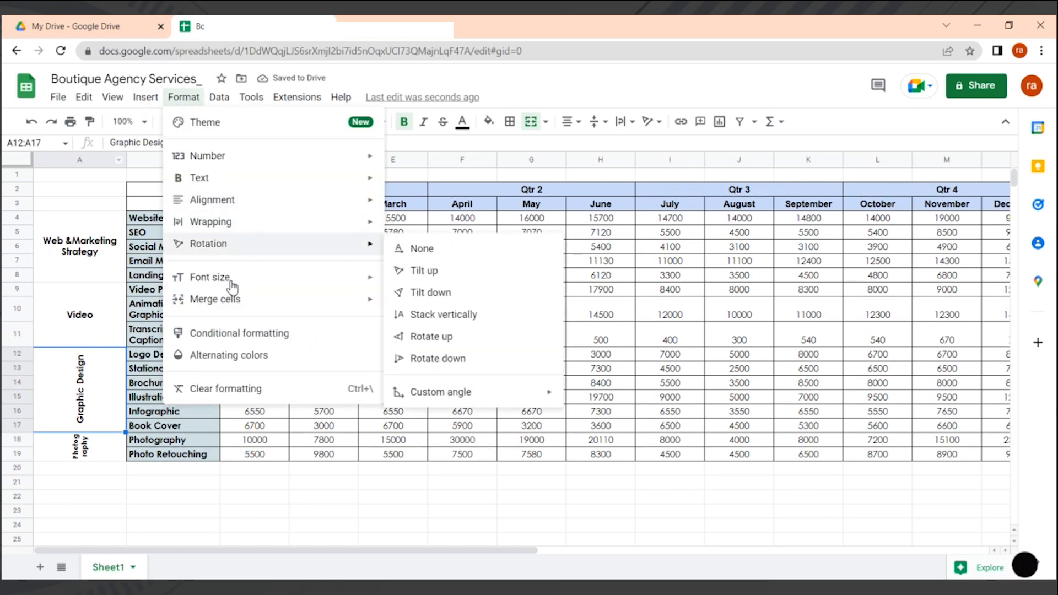
mouse_move(241, 243)
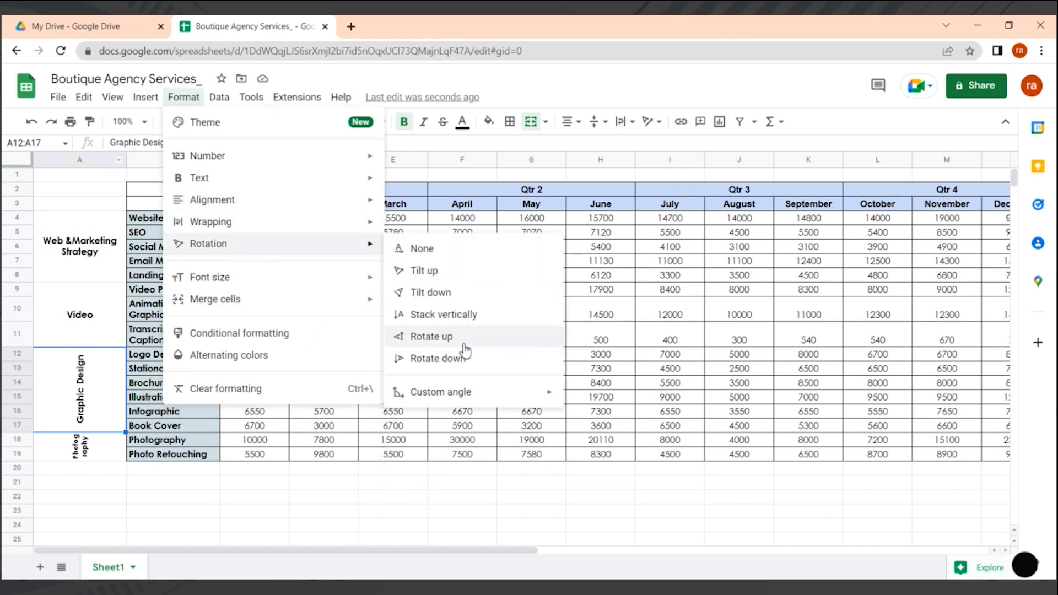
left_click(457, 254)
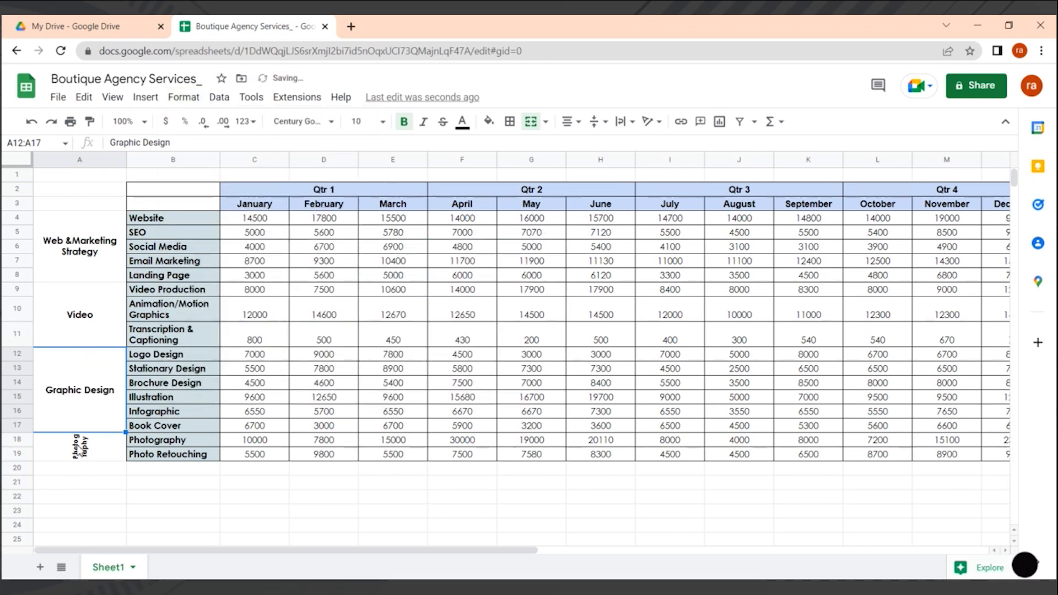
left_click(82, 447)
left_click(184, 97)
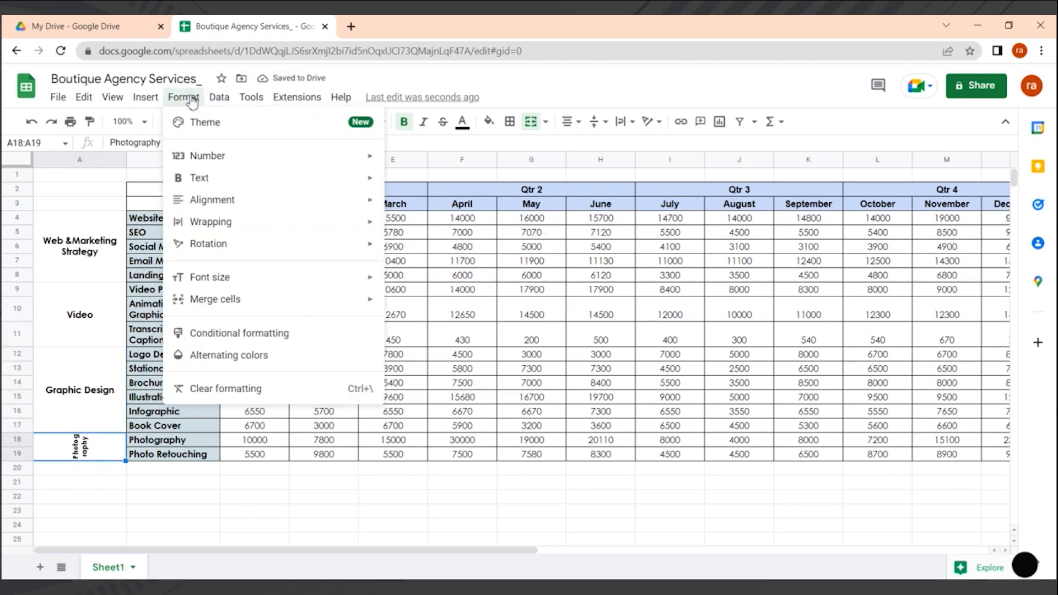
mouse_move(274, 303)
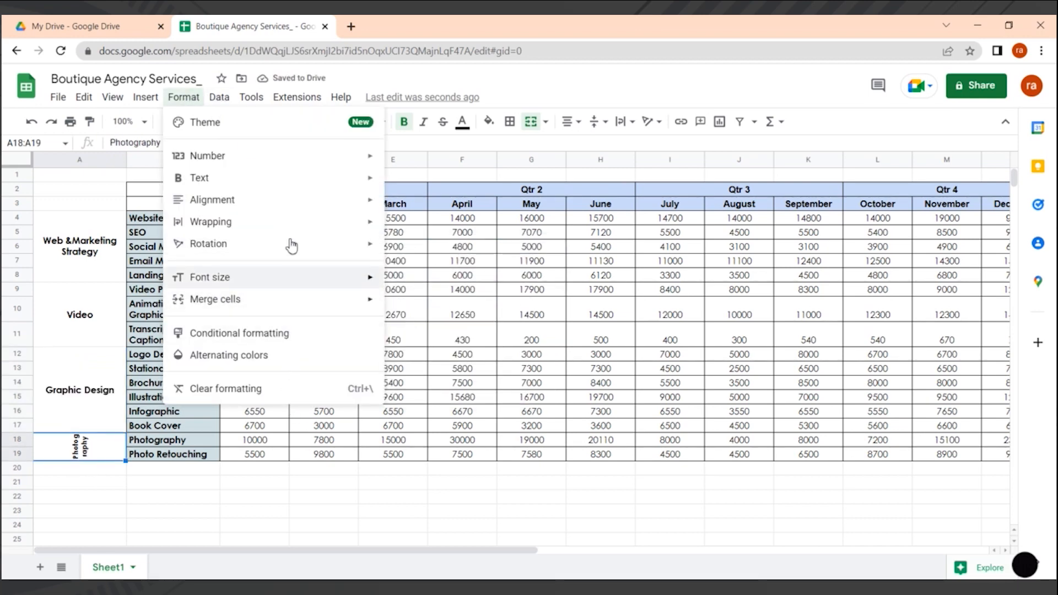
mouse_move(290, 244)
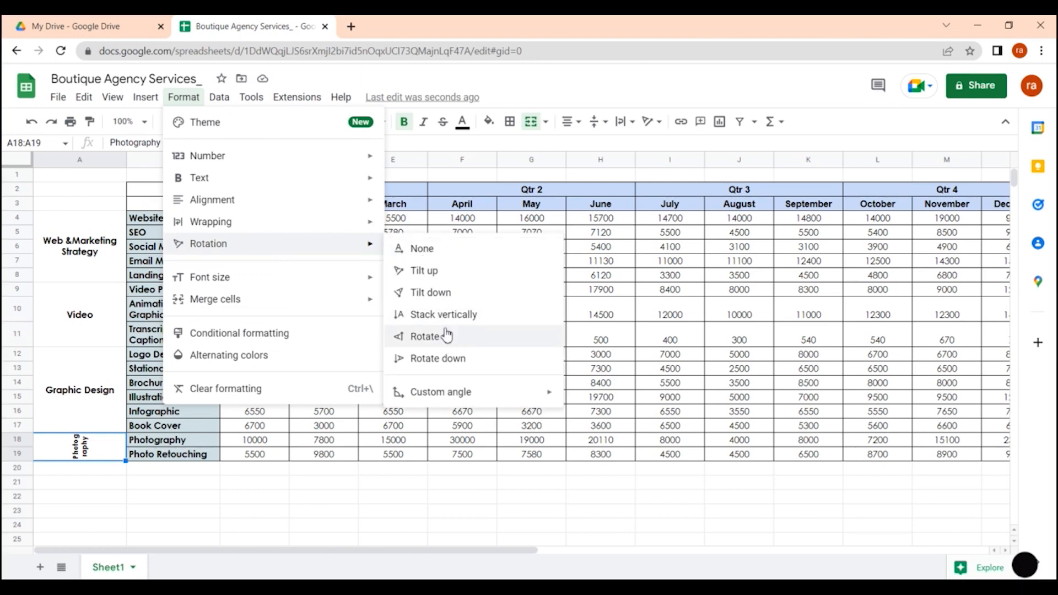
left_click(439, 248)
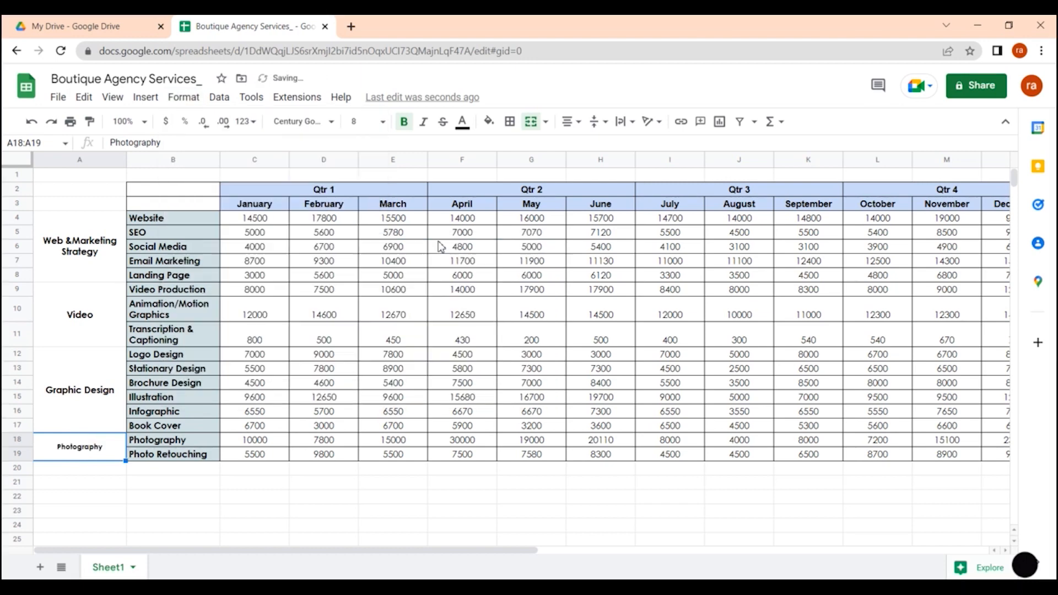
left_click(145, 530)
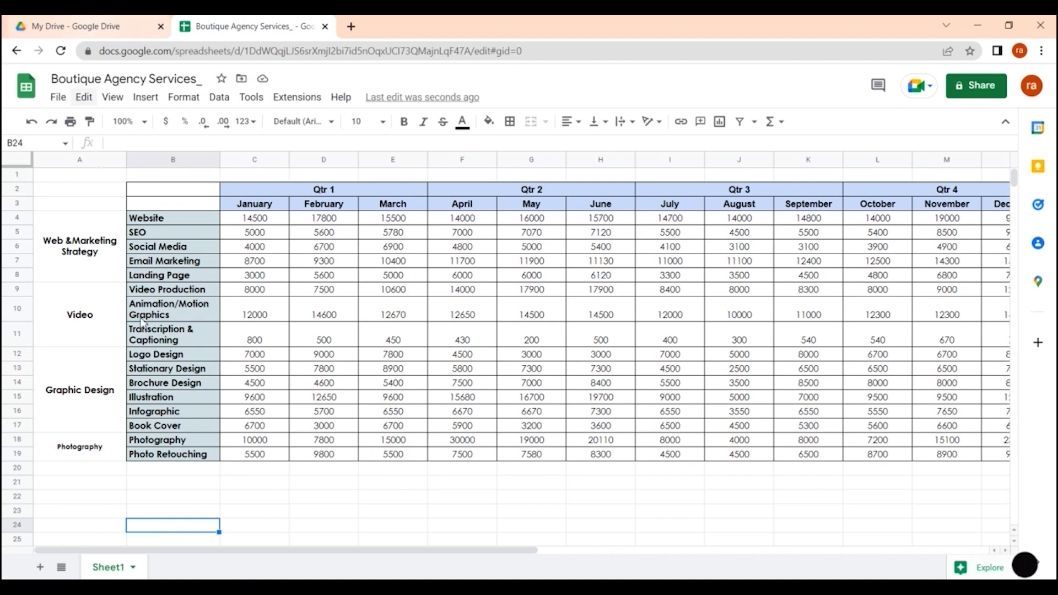
left_click_drag(365, 551, 401, 551)
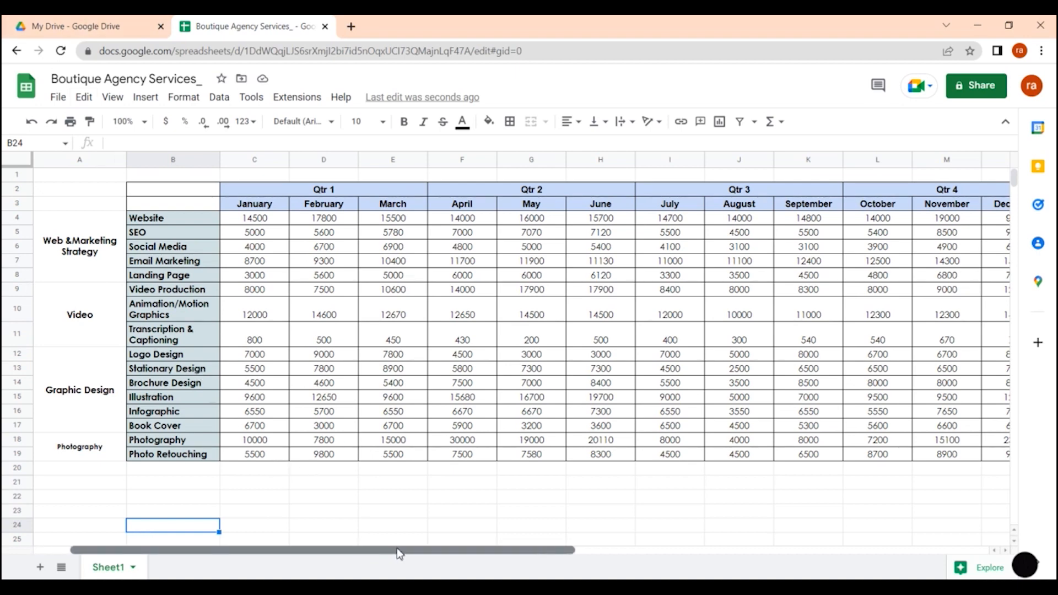
Step: Align the Animation/Motion Graphics and Transcription & Captioning figures in C10:N11 vertically to the middle
left_click(97, 471)
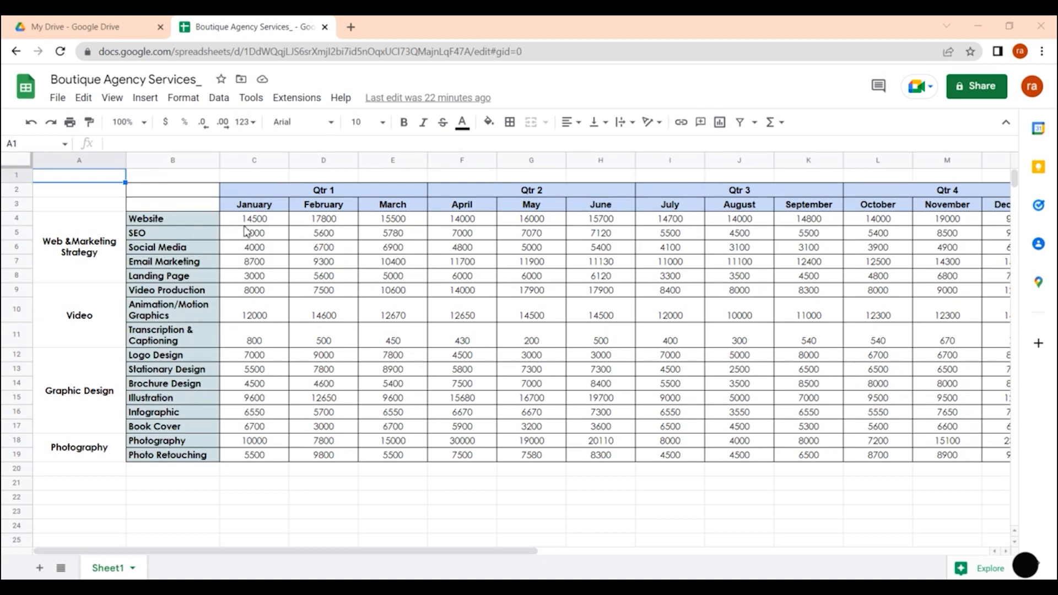
left_click(250, 320)
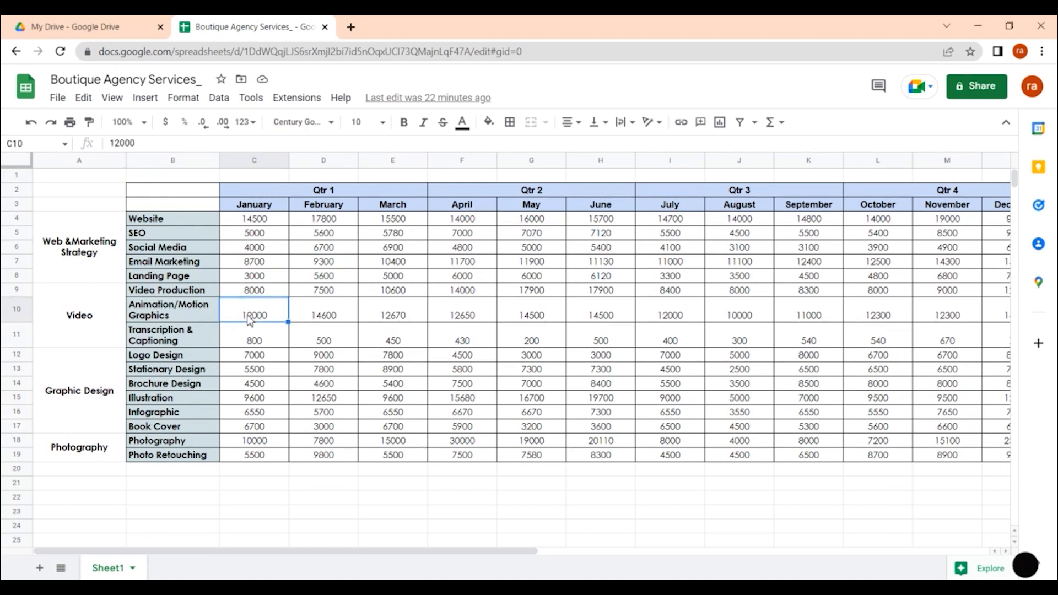
left_click_drag(460, 553, 544, 553)
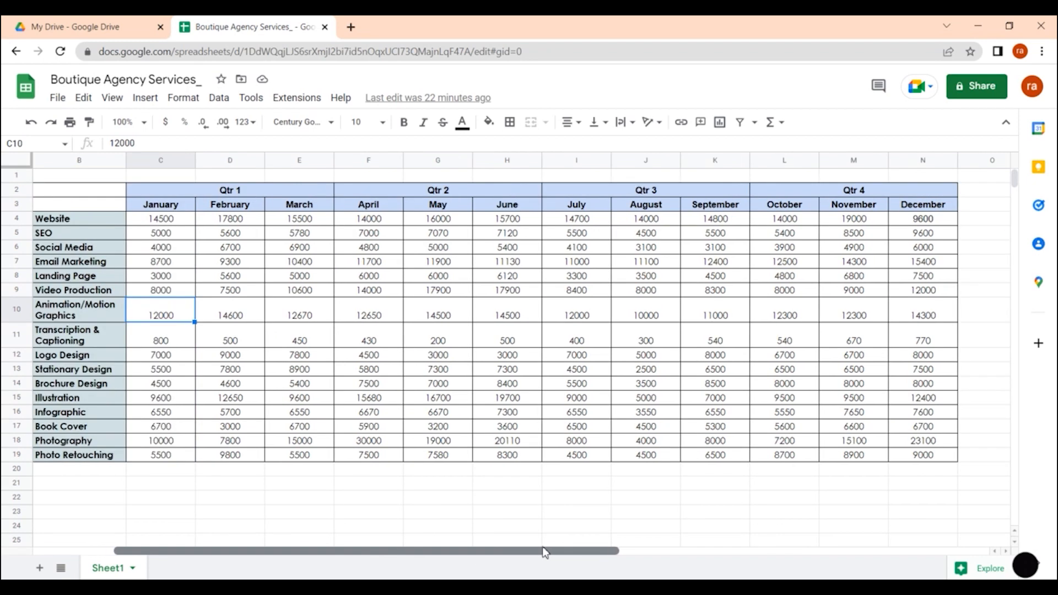
left_click(926, 341, "shift")
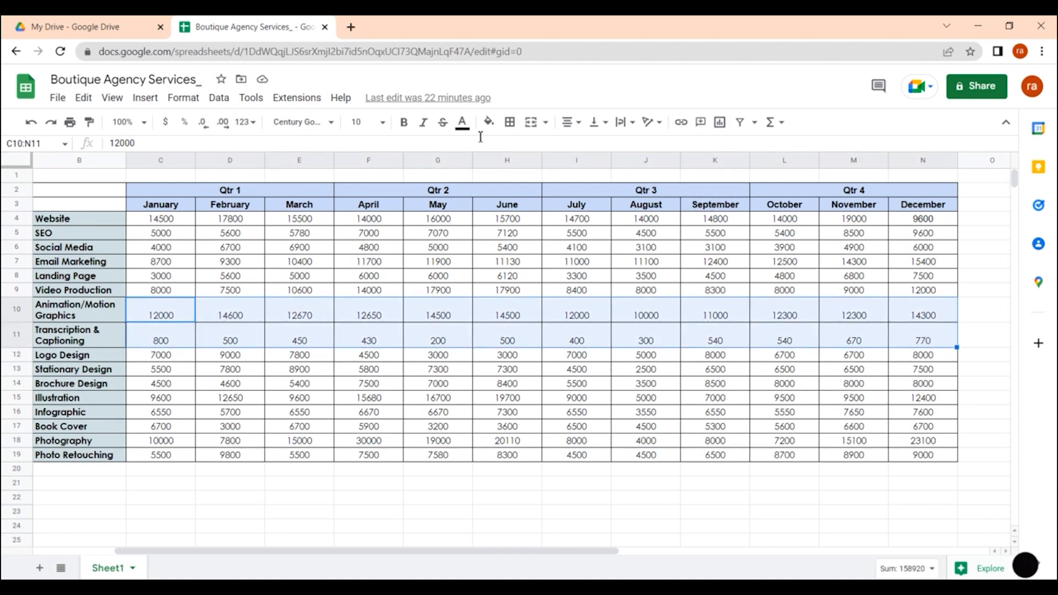
left_click(599, 122)
left_click(611, 145)
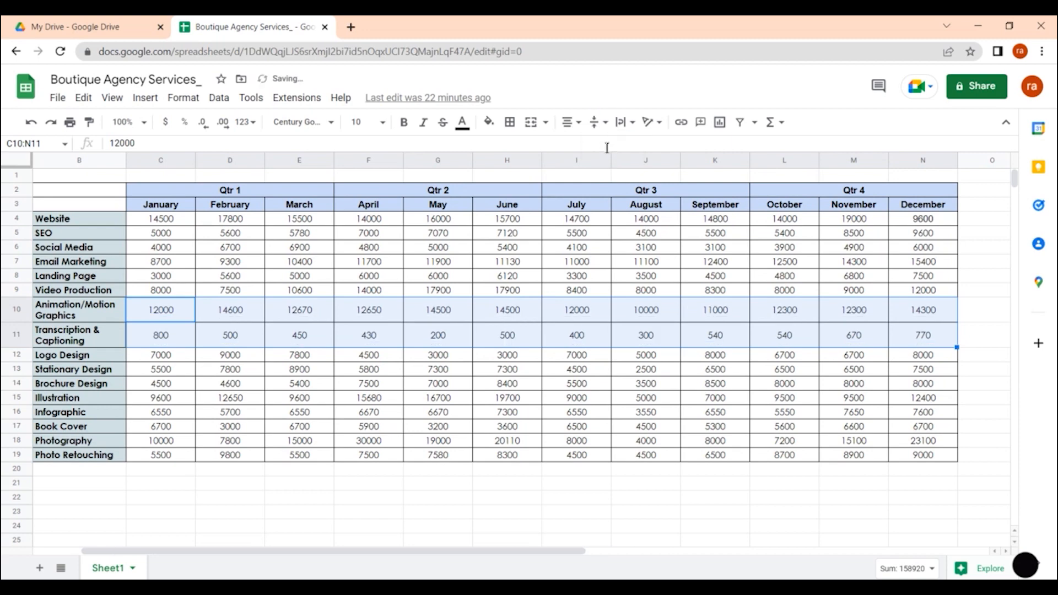
left_click(980, 318)
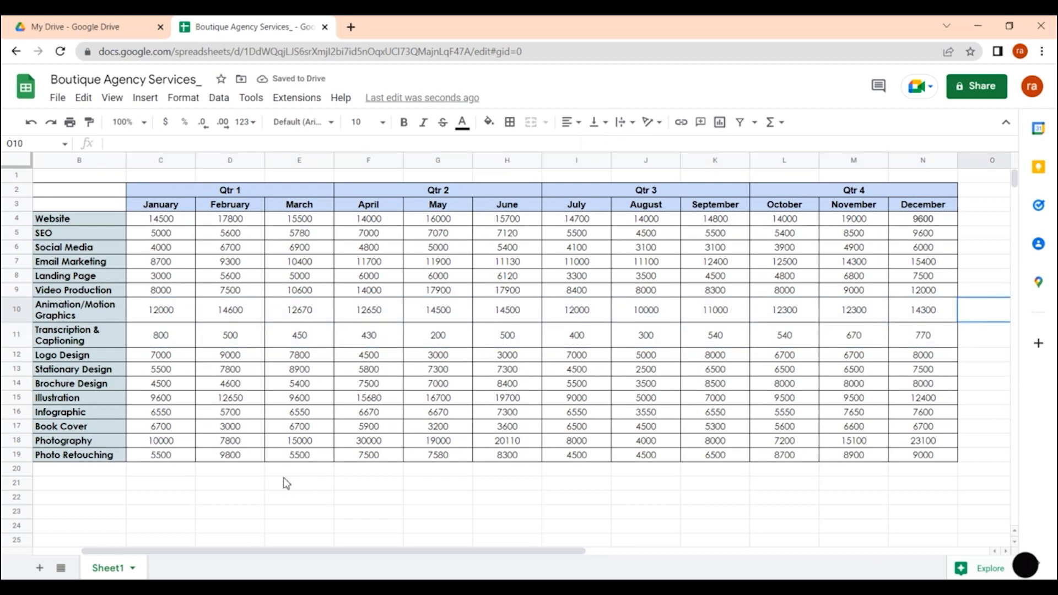
Step: Format the monthly figures in C4:N19, from January Website to December Photo Retouching, with the Currency number format
left_click(177, 221)
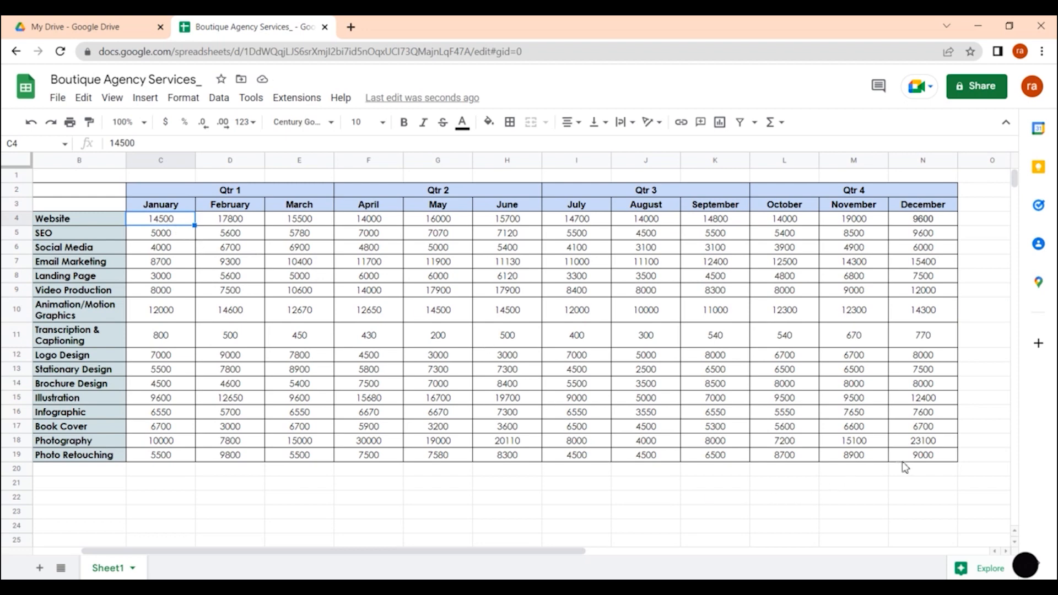
left_click(922, 463, "shift")
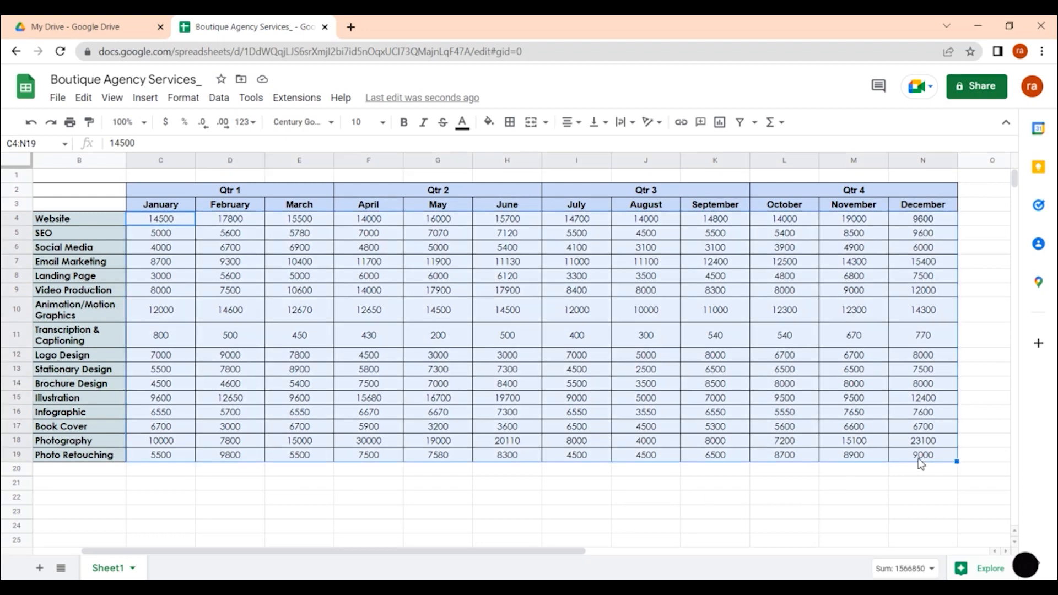
left_click(183, 103)
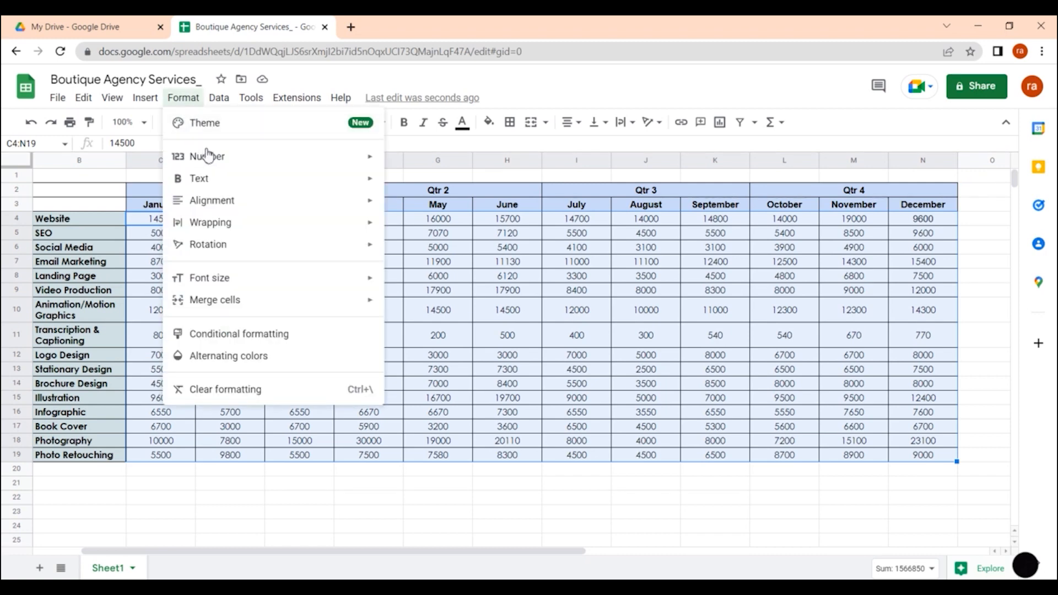
mouse_move(208, 159)
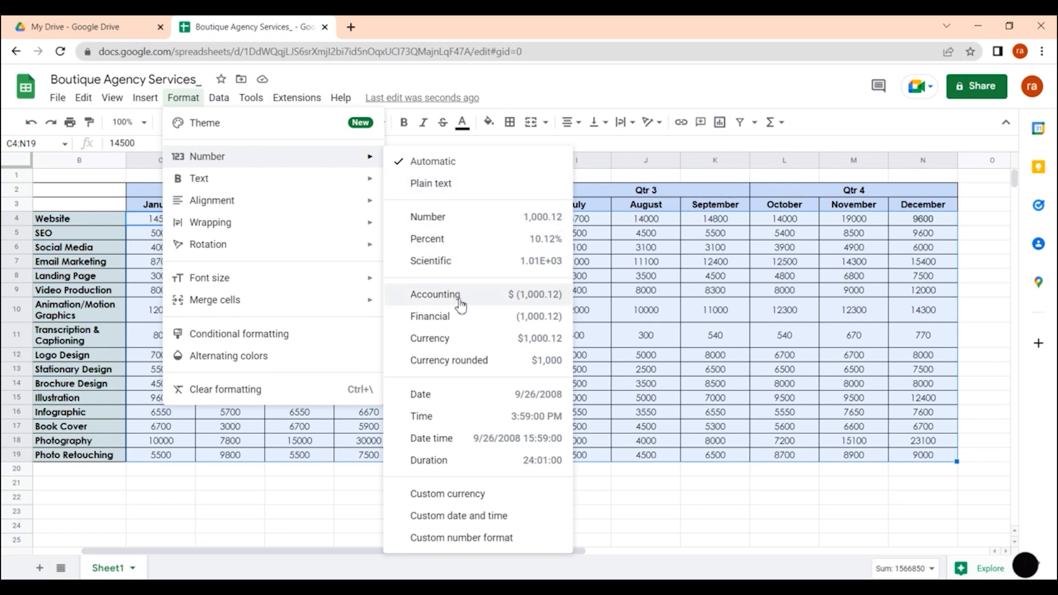
left_click(458, 340)
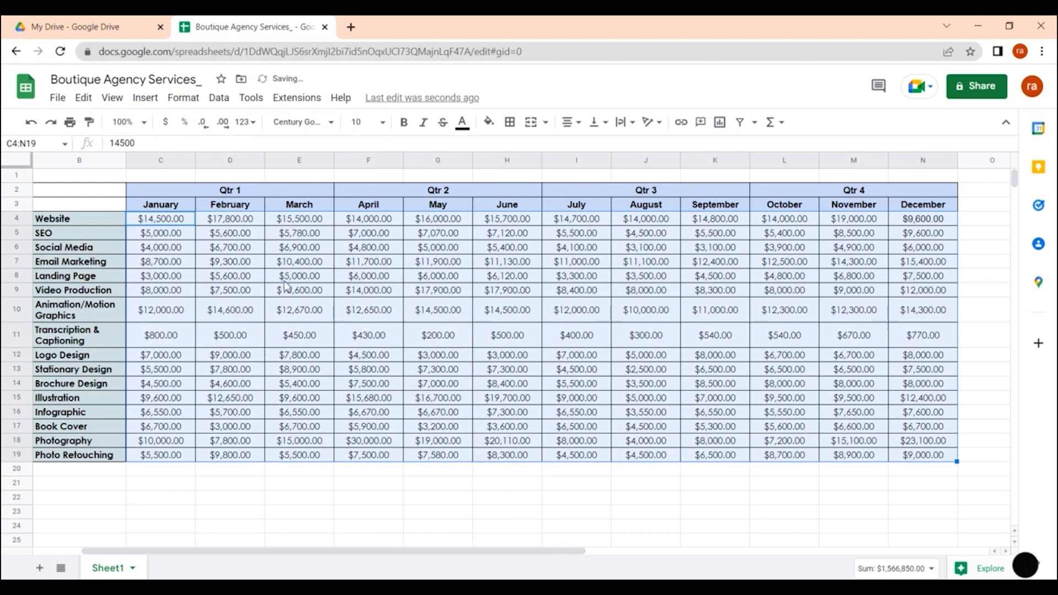
left_click(133, 479)
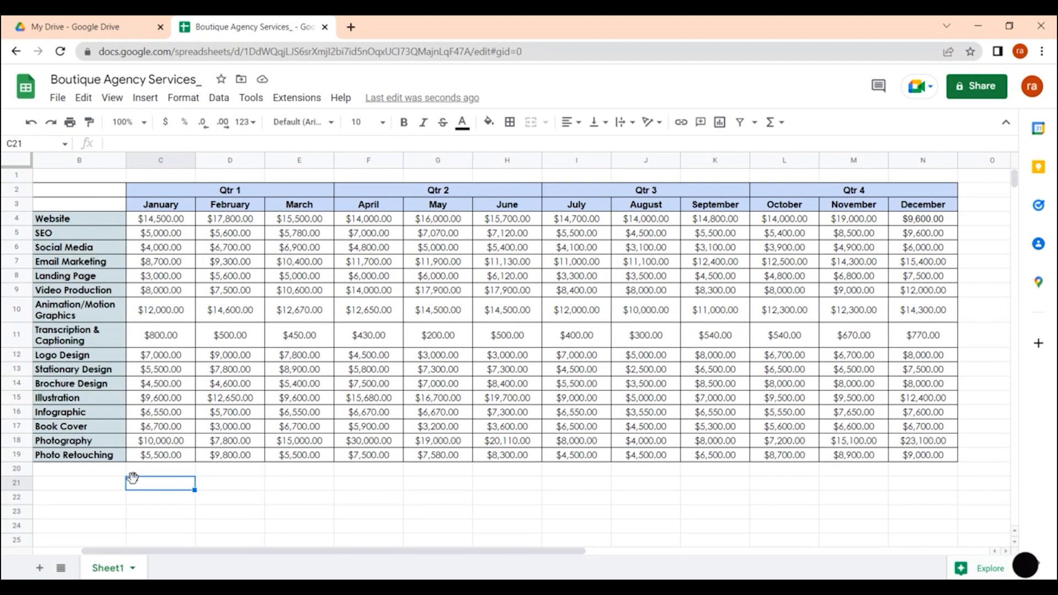
scroll(132, 478, "left", 3)
left_click(51, 178)
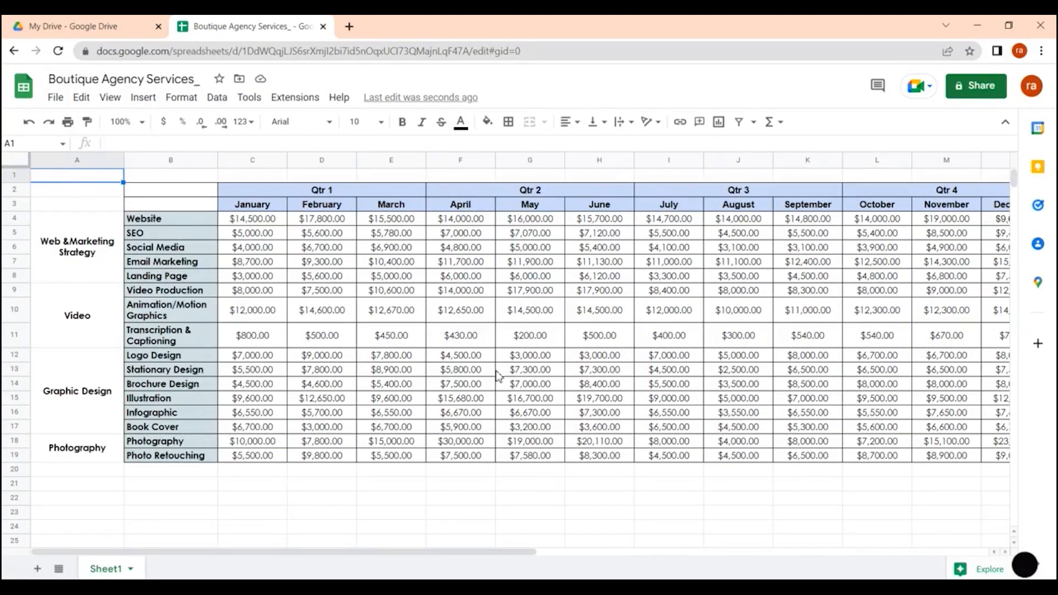
Step: Freeze the sheet's header rows up to row 3
scroll(498, 375, "down", 3)
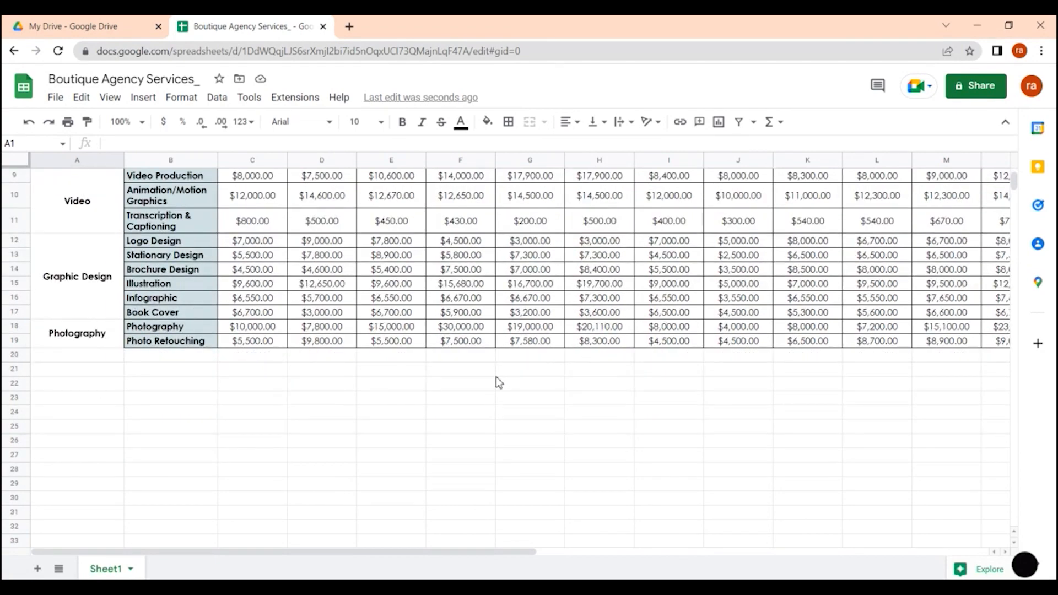
scroll(498, 382, "up", 3)
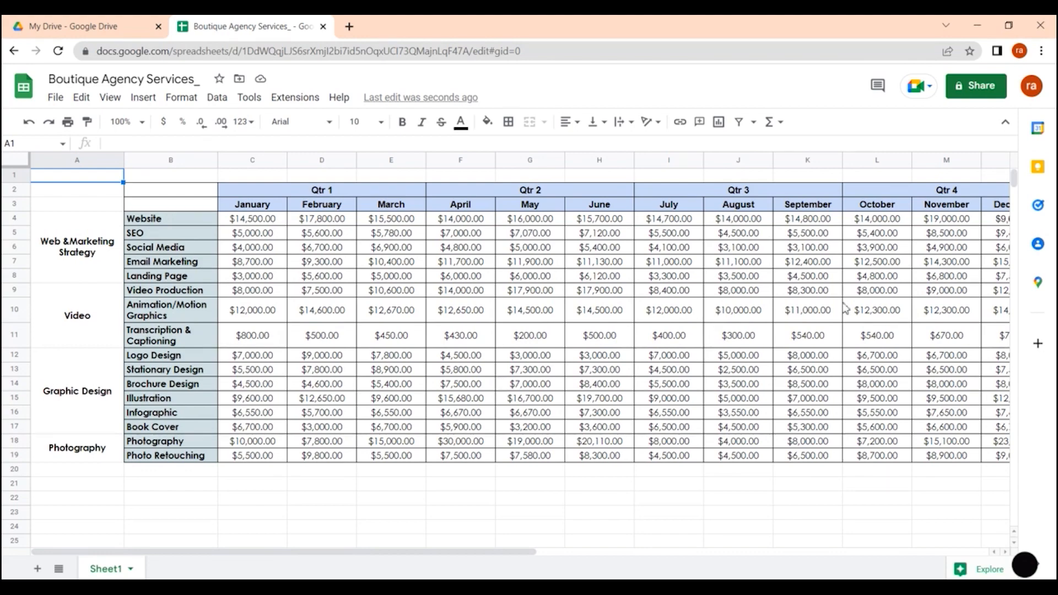
scroll(838, 320, "down", 2)
scroll(839, 320, "up", 2)
left_click(17, 205)
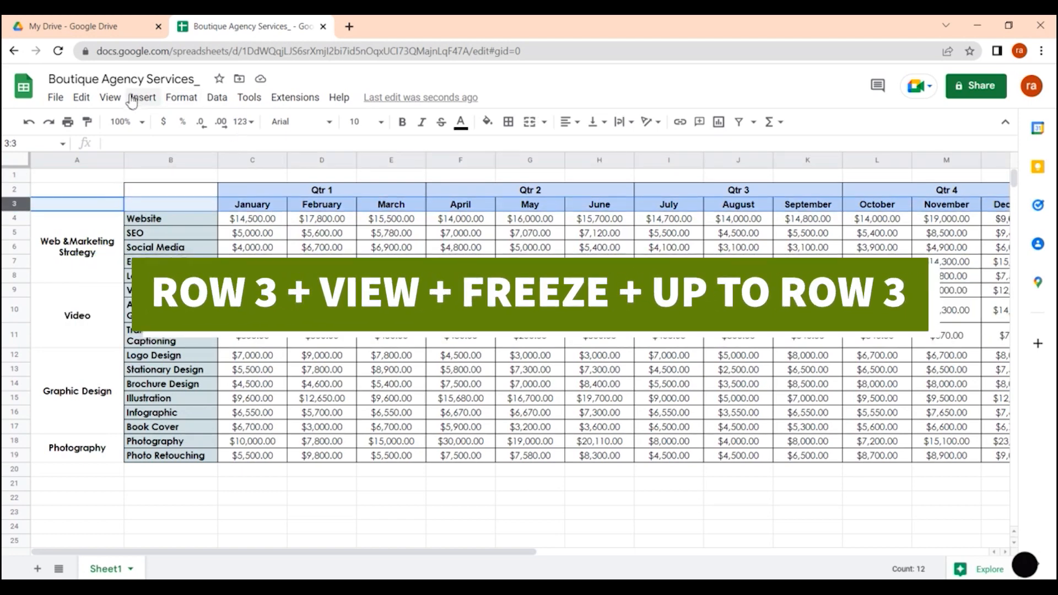
left_click(114, 98)
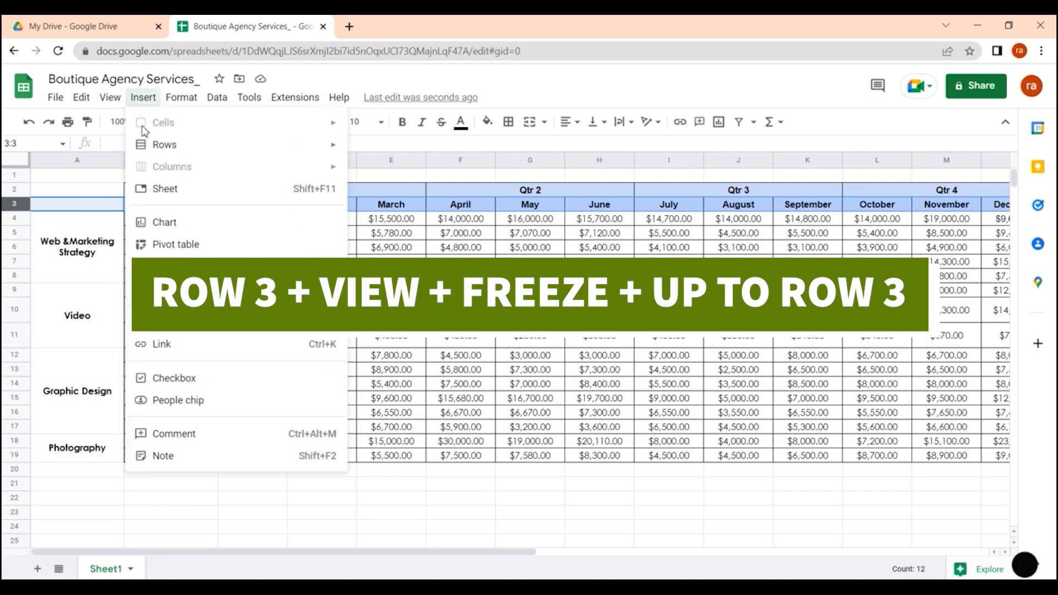
mouse_move(116, 149)
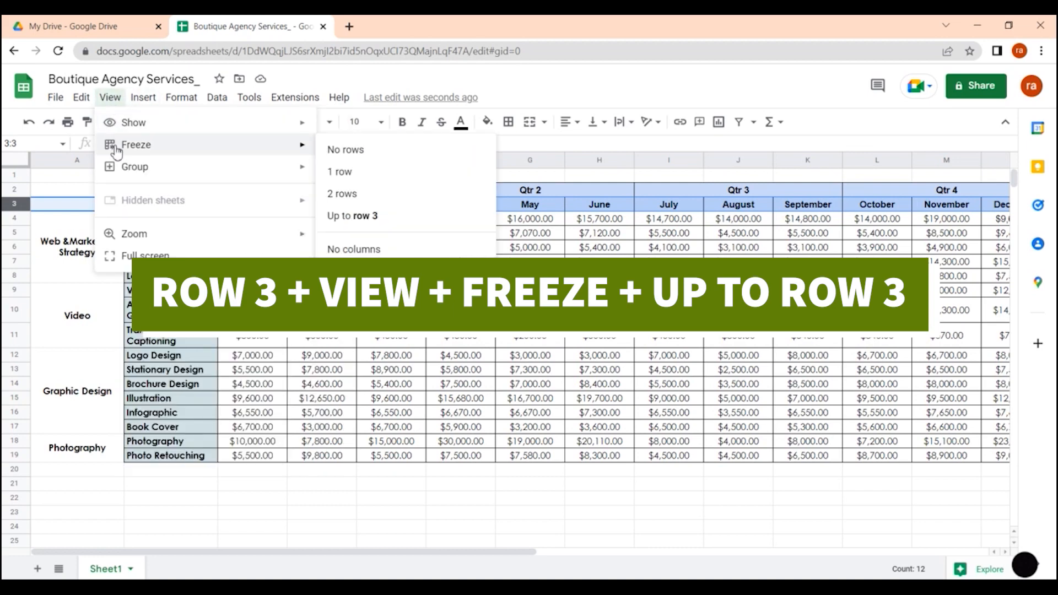
left_click(355, 216)
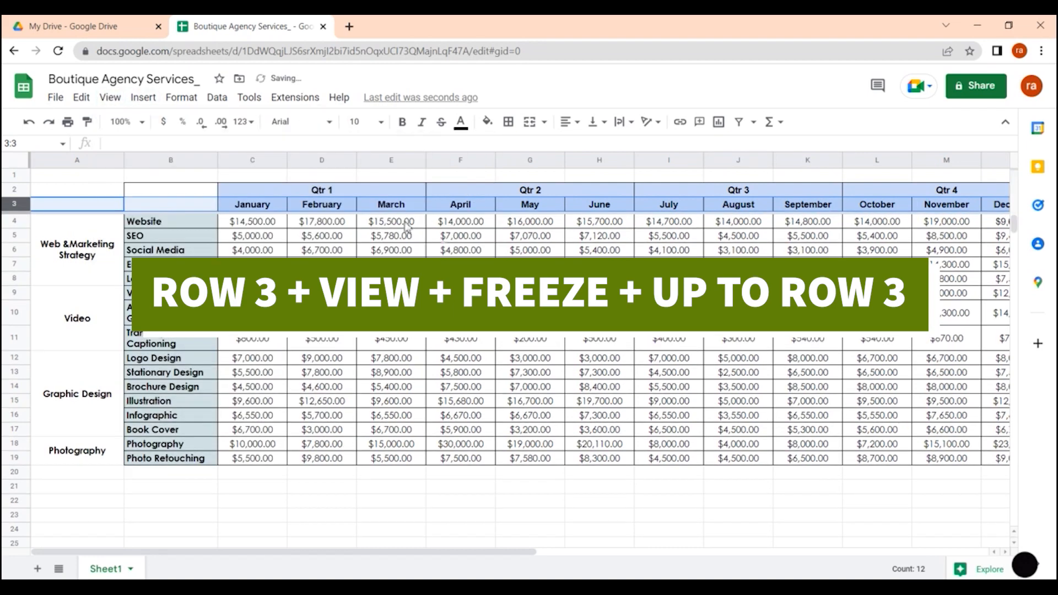
scroll(326, 386, "down", 4)
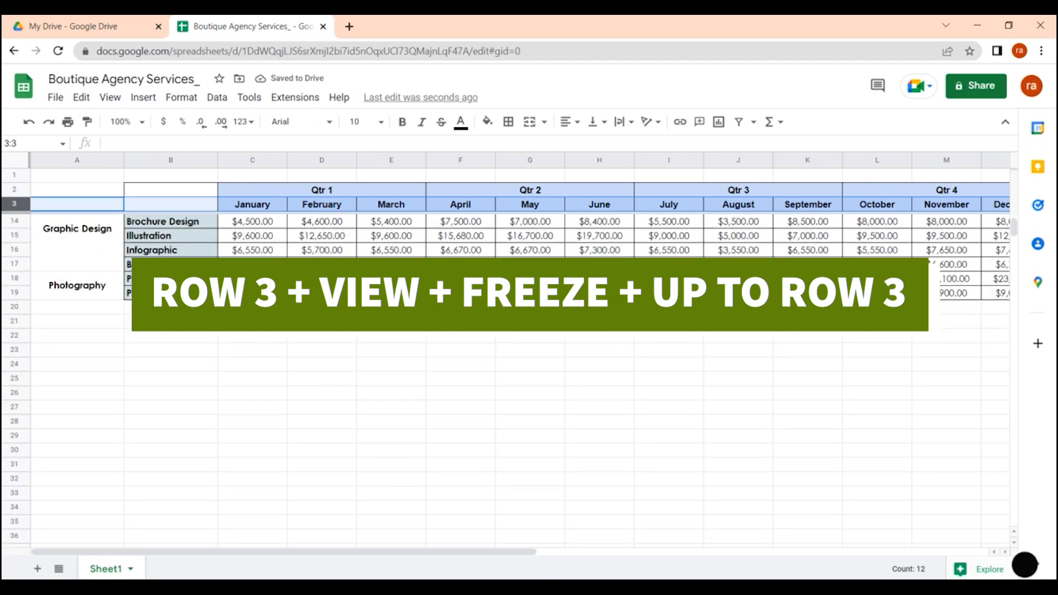
scroll(311, 226, "up", 4)
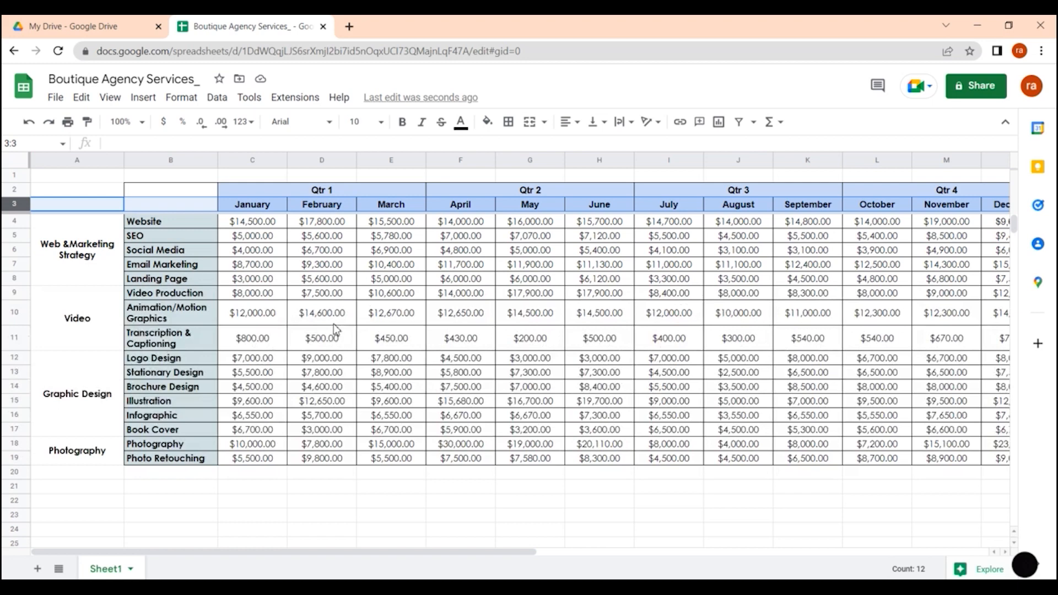
left_click(400, 503)
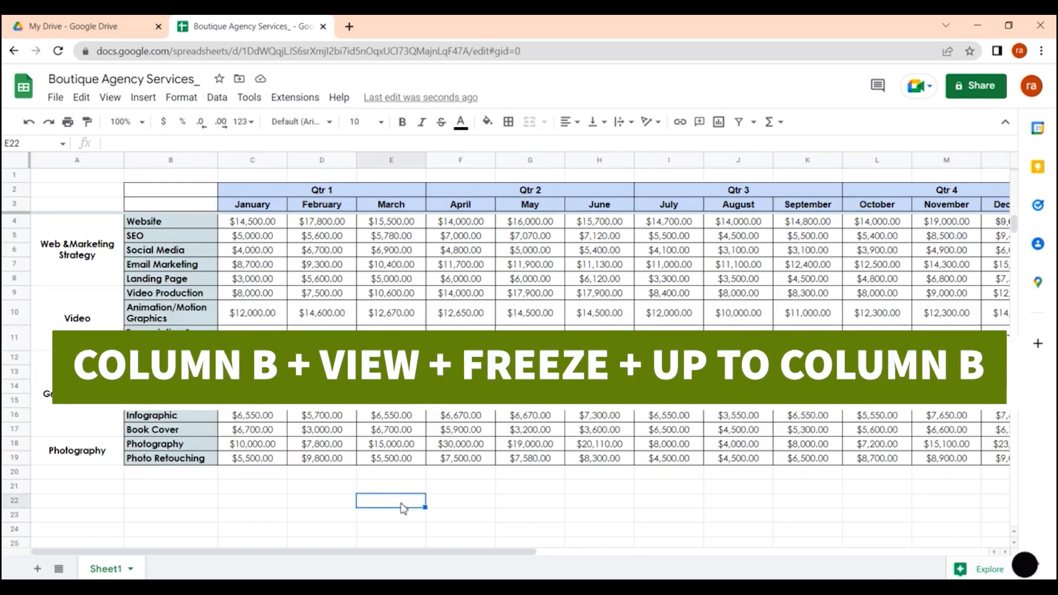
Step: Freeze the category and service label columns up to column B
left_click(170, 161)
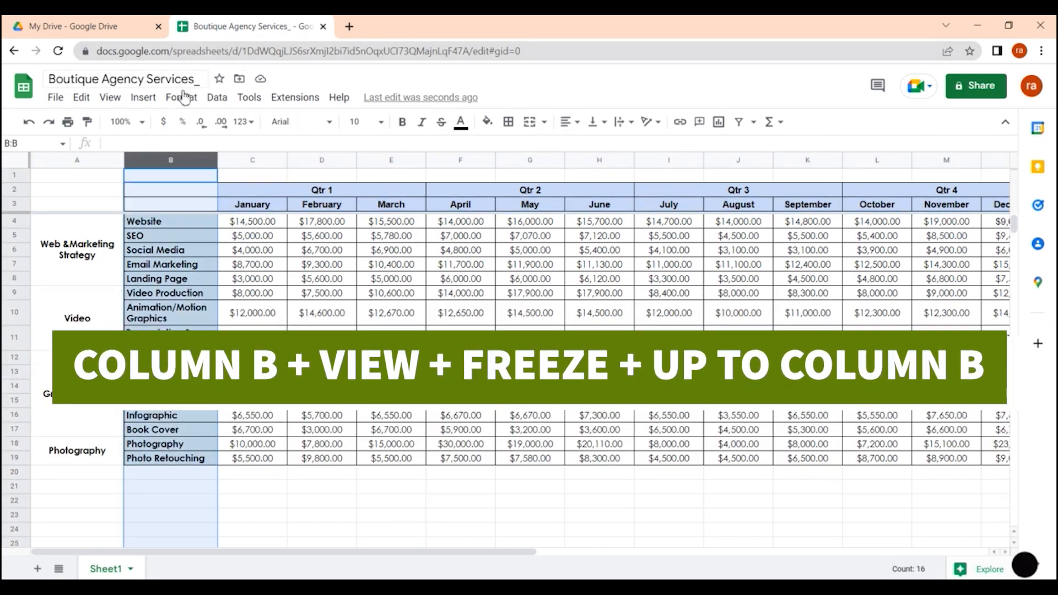
left_click(109, 97)
mouse_move(140, 148)
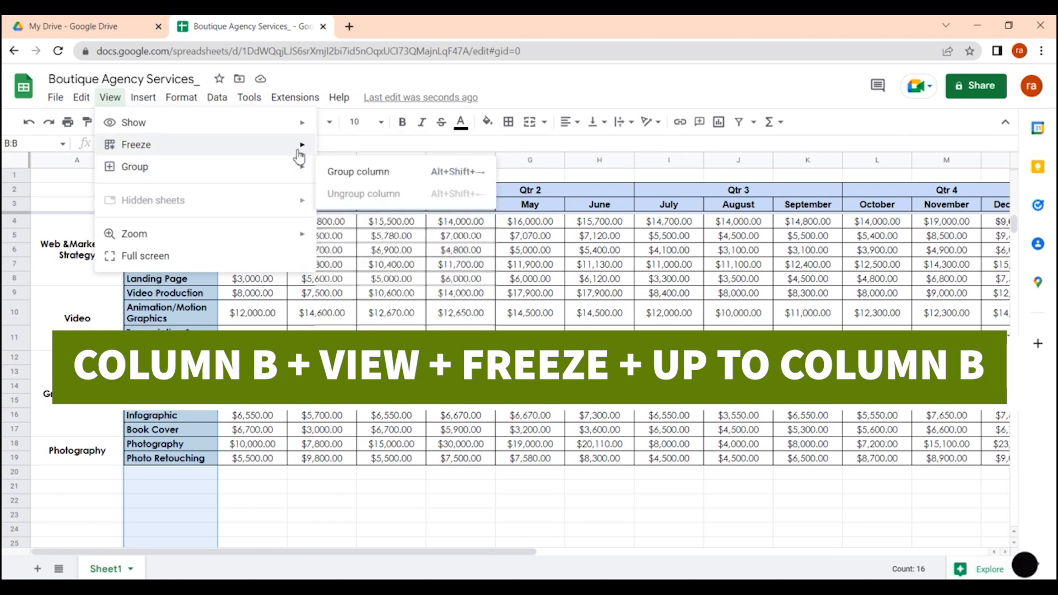
mouse_move(300, 157)
left_click(368, 314)
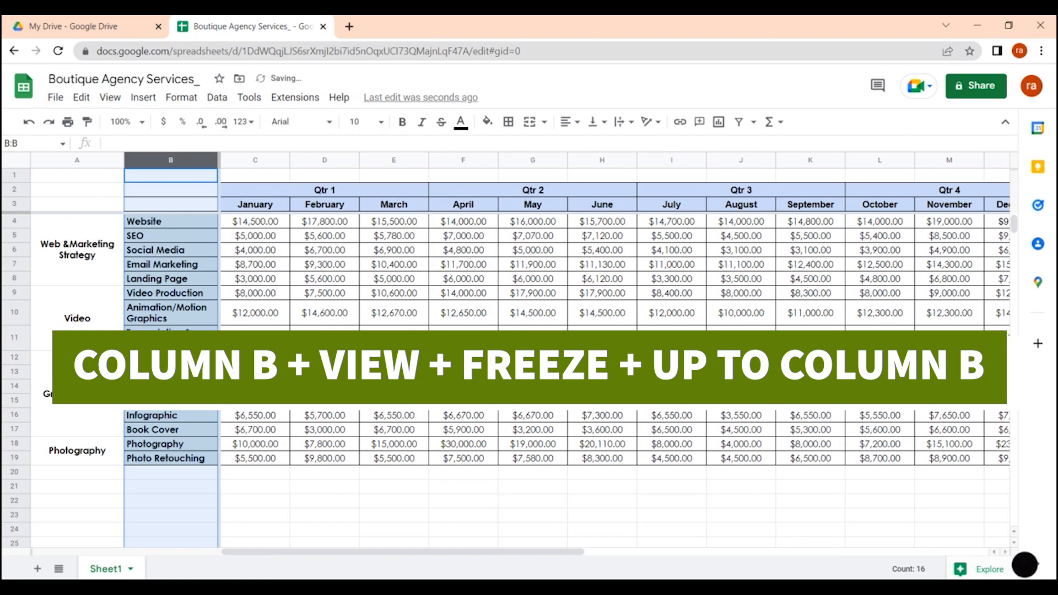
Step: Check how the frozen header rows 1 to 3 and label columns A and B behave while moving through the sheet
scroll(552, 309, "down", 5)
scroll(551, 309, "up", 5)
left_click_drag(492, 552, 432, 567)
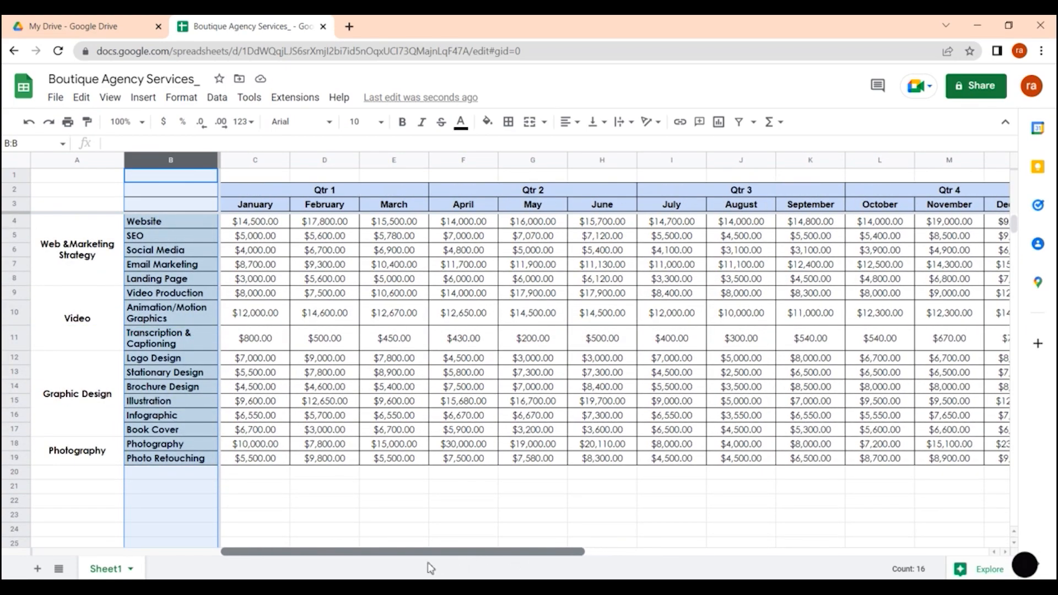
left_click(375, 491)
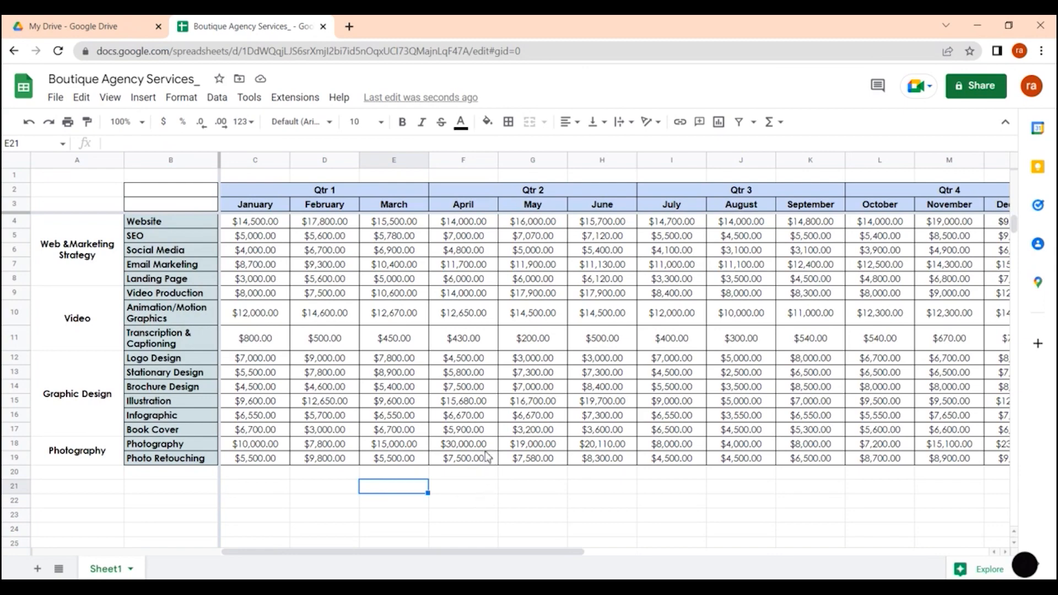
scroll(506, 422, "down", 3)
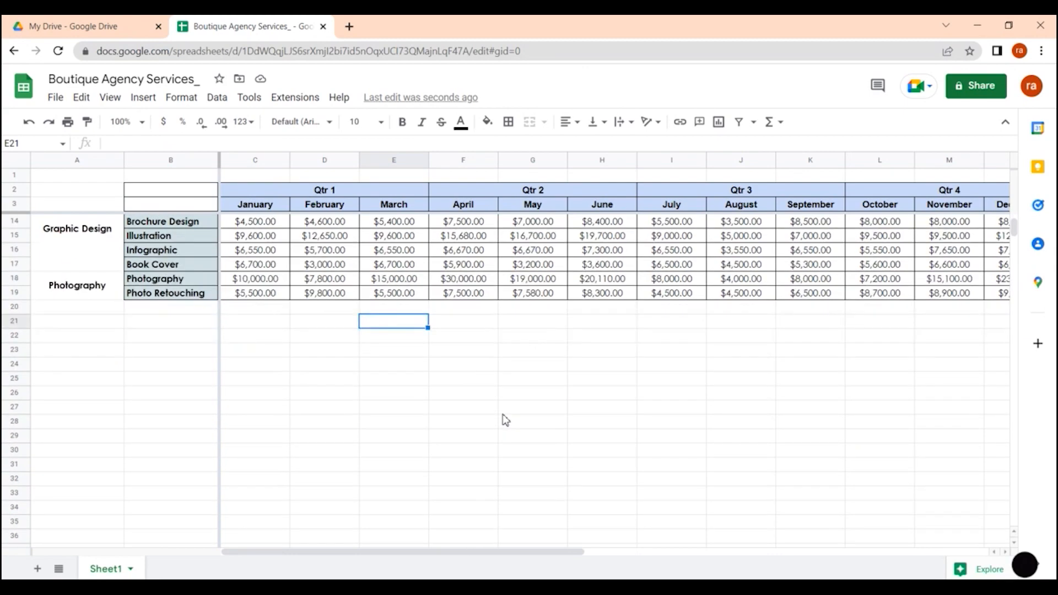
scroll(506, 421, "up", 3)
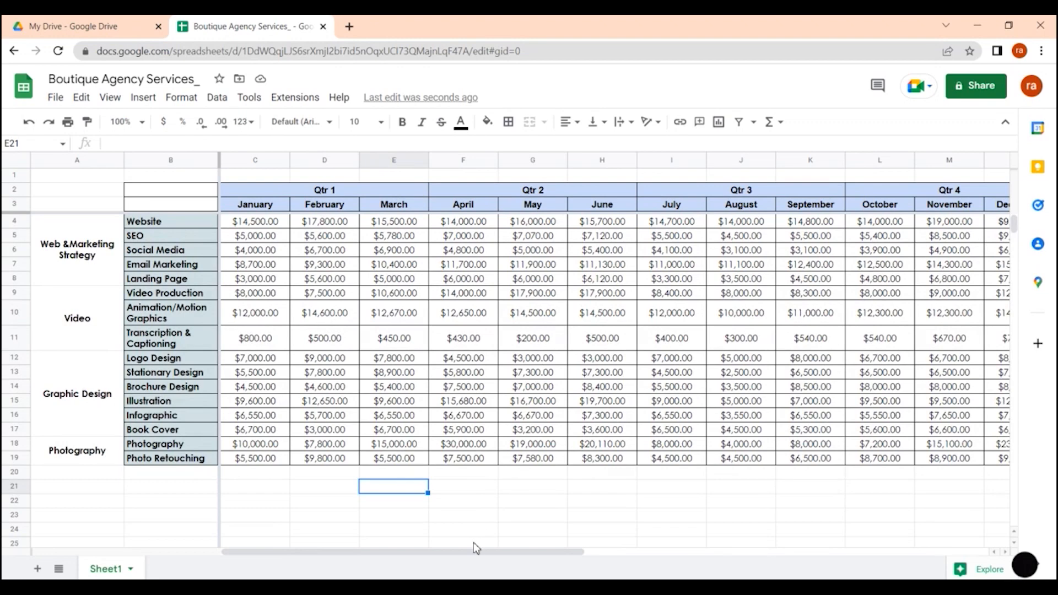
mouse_move(480, 552)
left_mouse_down()
mouse_move(580, 551)
mouse_move(479, 552)
left_mouse_up()
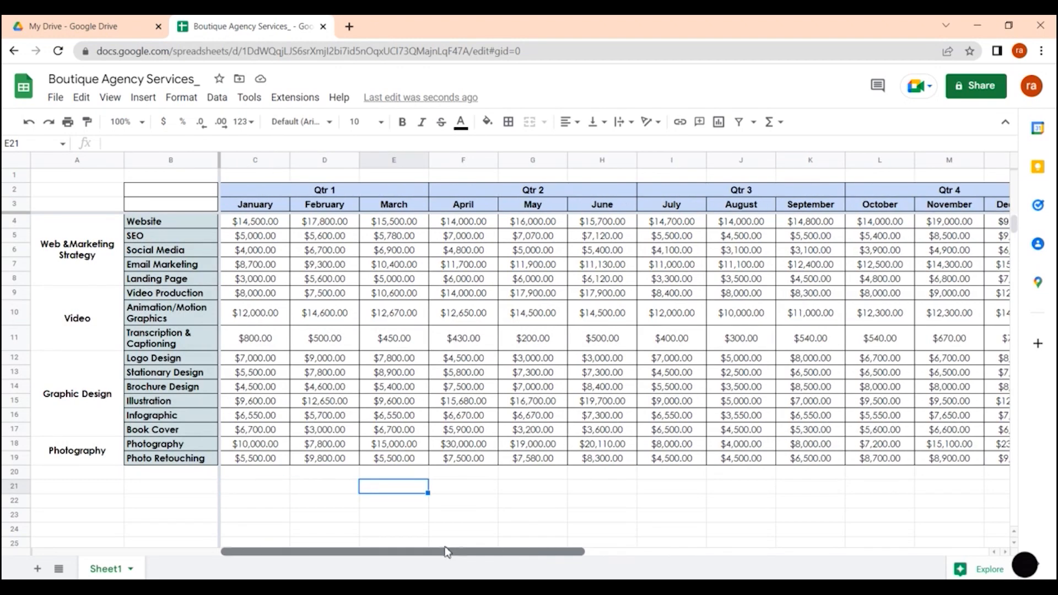
left_click(524, 515)
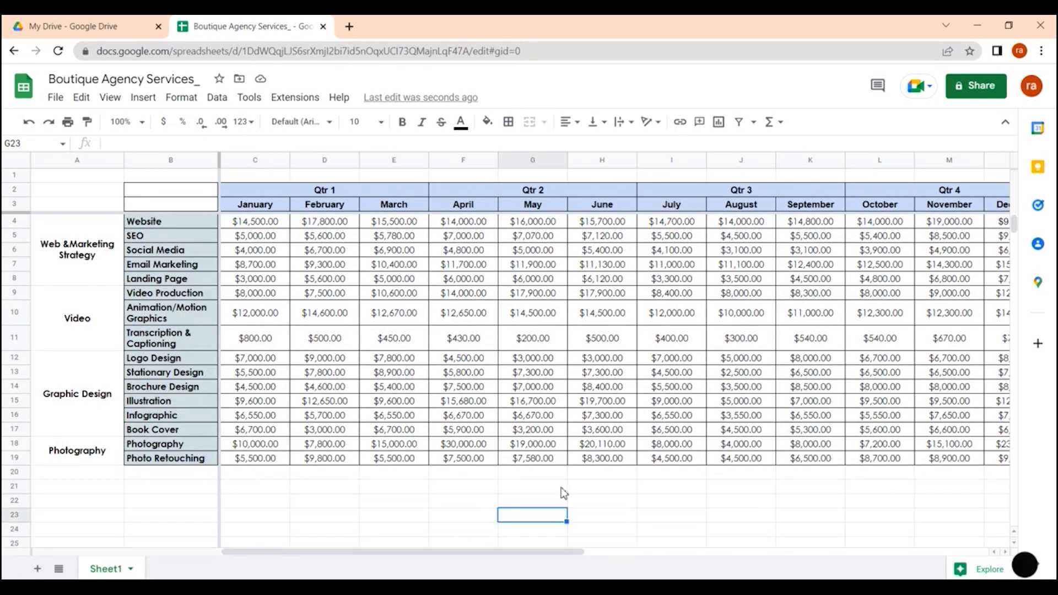